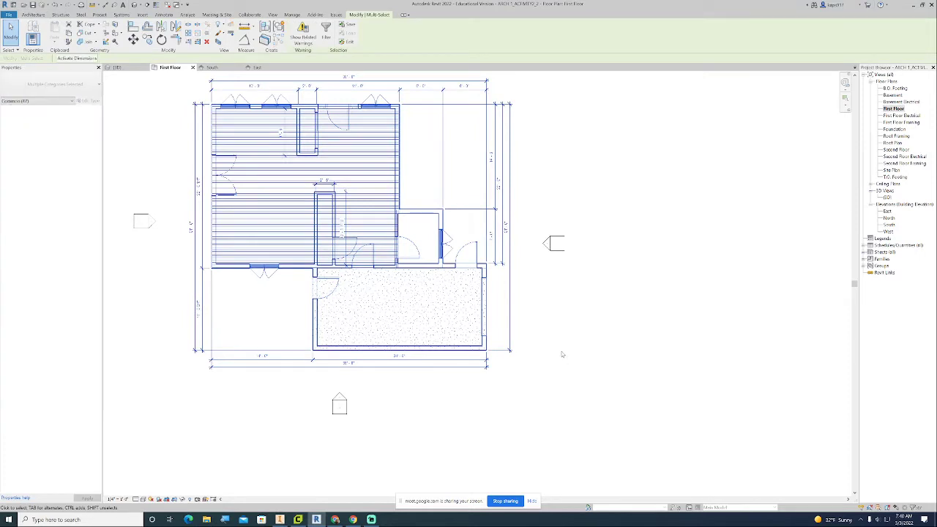
- Clear the selection in the First Floor plan and open the Second Floor plan view
middle_drag(564, 349, 580, 368)
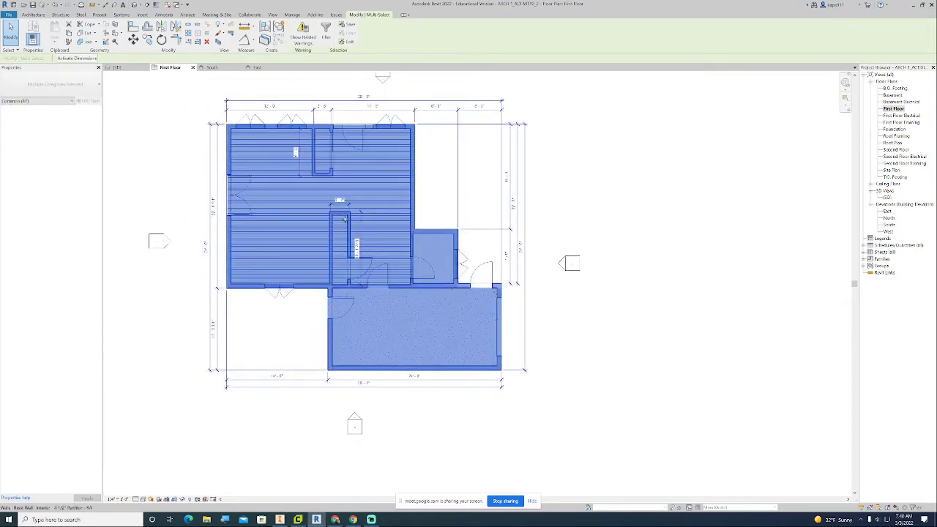
key(Escape)
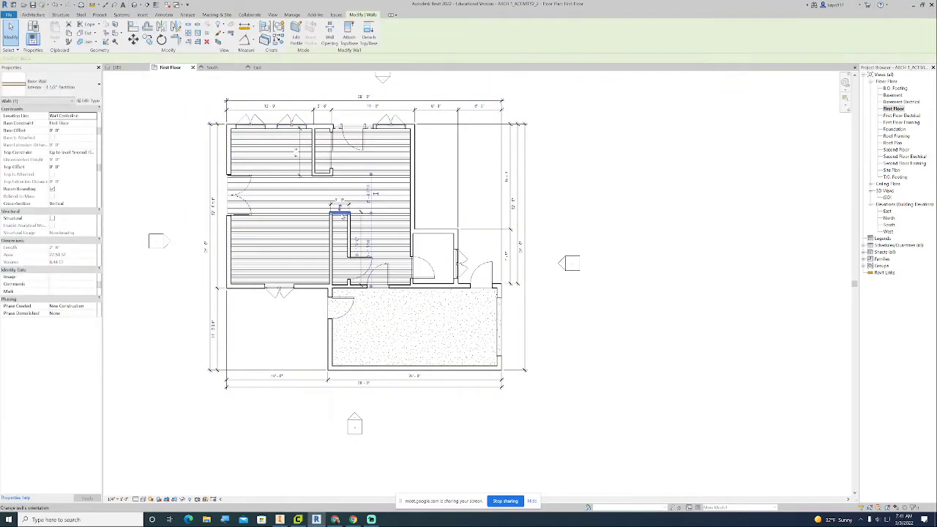
click(340, 214)
click(571, 186)
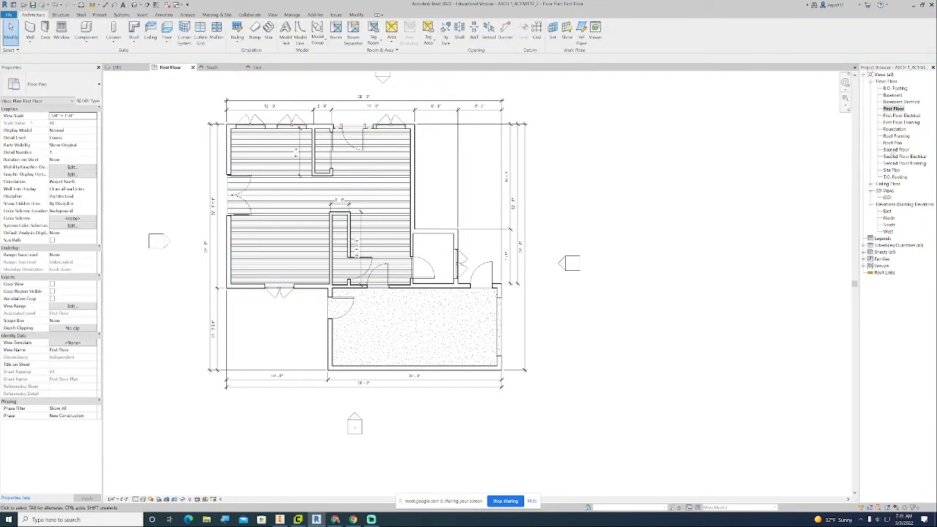
double_click(896, 149)
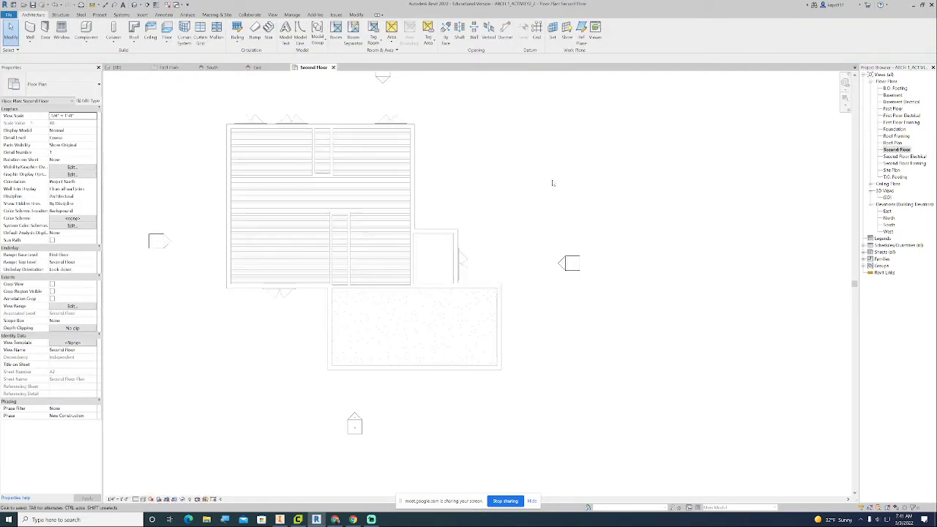
- Select all the sample stairs below the house and hide those elements in the Second Floor view
scroll(540, 183, down, 2)
middle_drag(525, 191, 527, 72)
scroll(530, 213, down, 2)
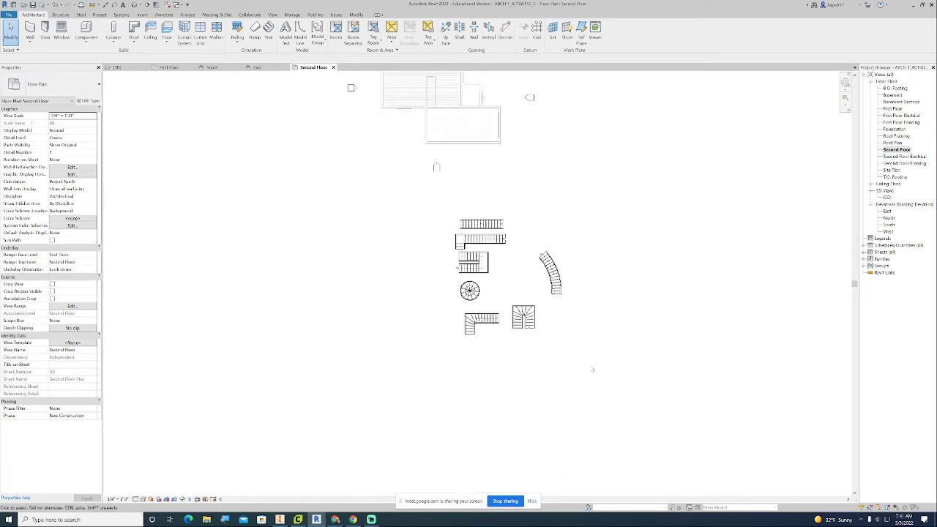
drag(588, 371, 414, 193)
click(596, 253)
drag(655, 439, 418, 195)
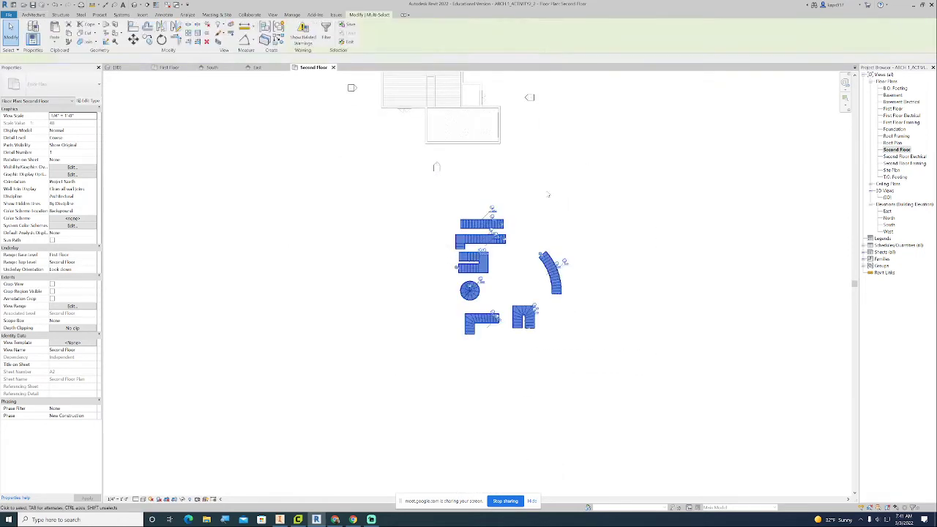
right_click(548, 194)
mouse_move(562, 222)
click(633, 222)
- Dock the Revit window beside the Lesson3-1 Activity PDF and widen the Revit side of the split
middle_drag(460, 71, 490, 205)
scroll(460, 282, up, 5)
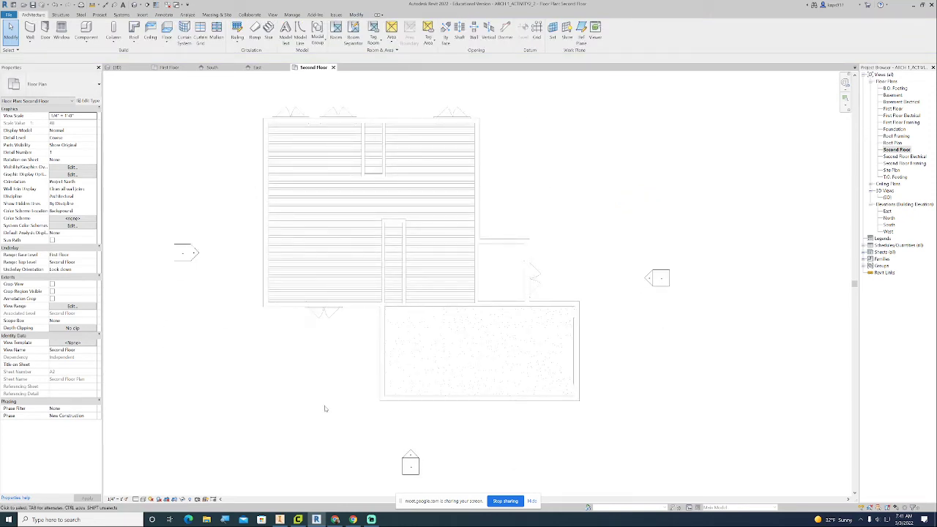
drag(390, 9, 935, 153)
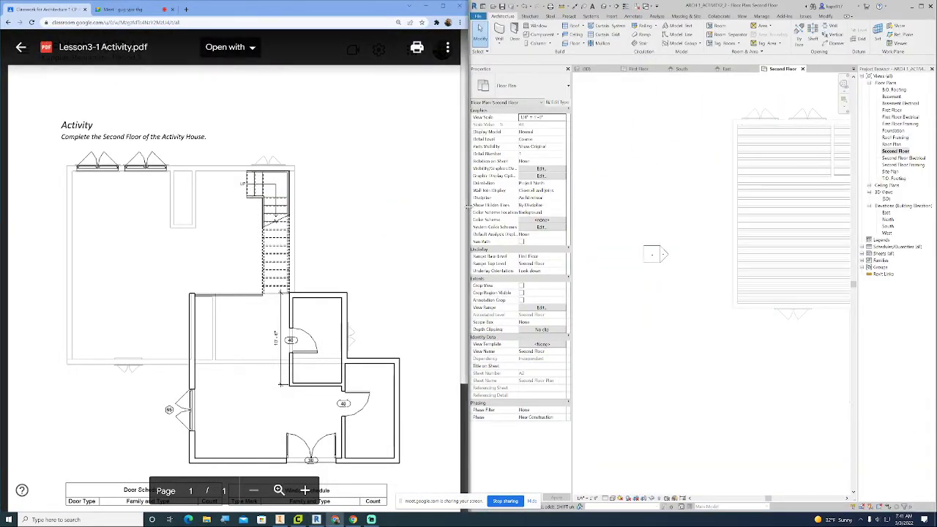
drag(470, 209, 324, 211)
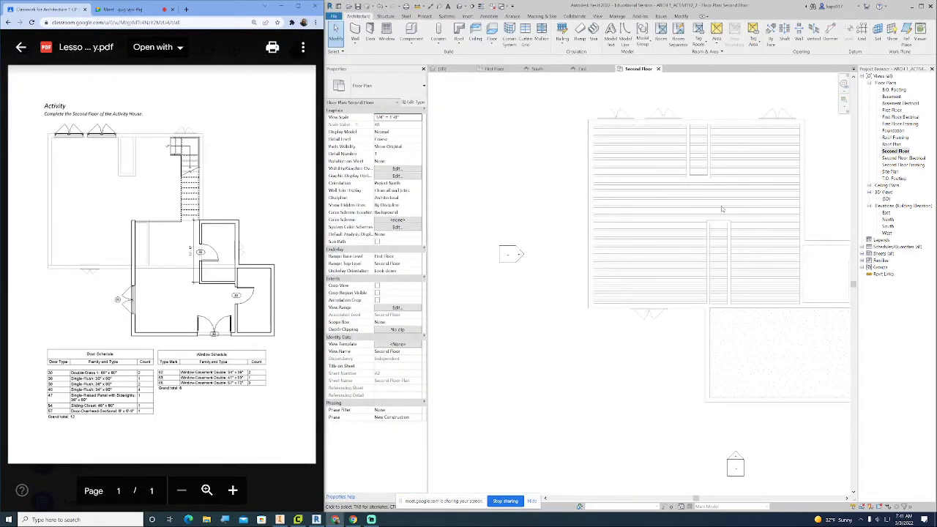
- Draw an Exterior - Wood Siding on Wood Stud wall over the small side room's north wall, from the main house to the room's outer corner
mouse_move(720, 284)
middle_down()
mouse_move(625, 305)
mouse_move(620, 291)
middle_up()
middle_drag(678, 313, 650, 282)
scroll(663, 283, down, 2)
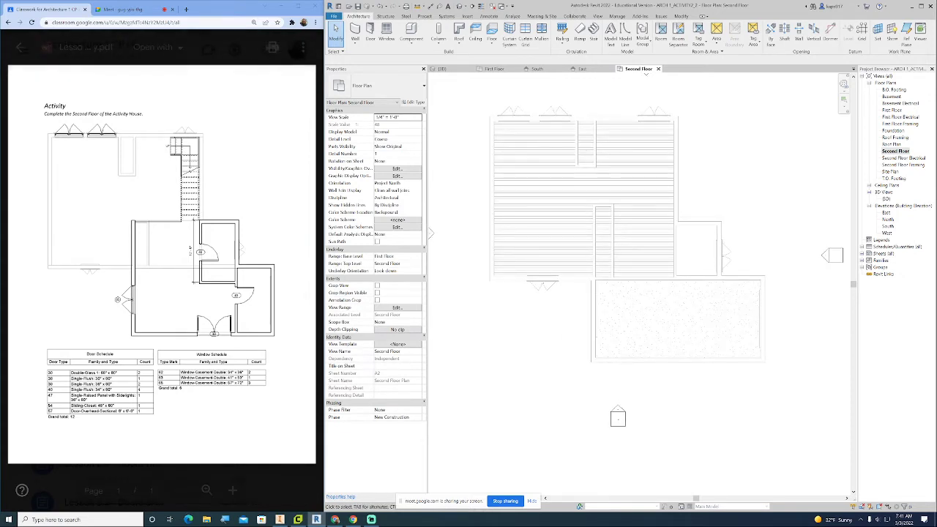
click(354, 34)
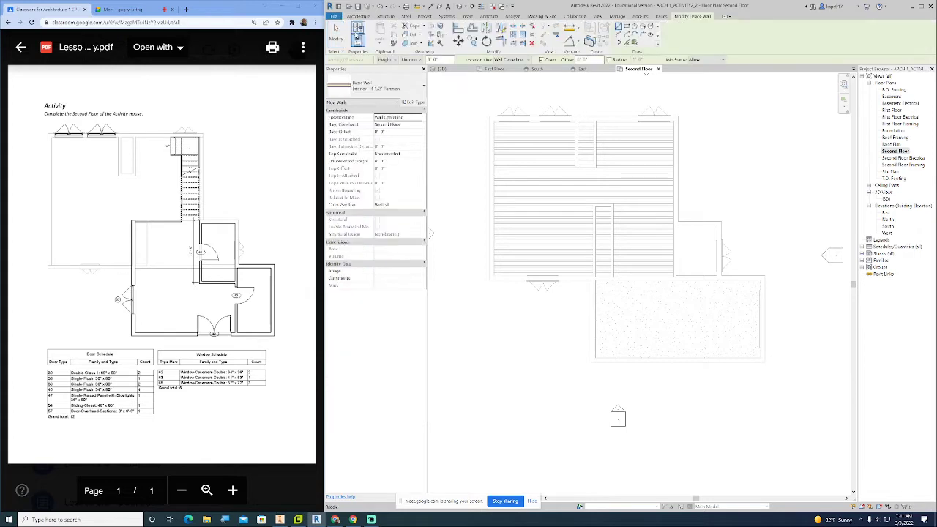
click(399, 90)
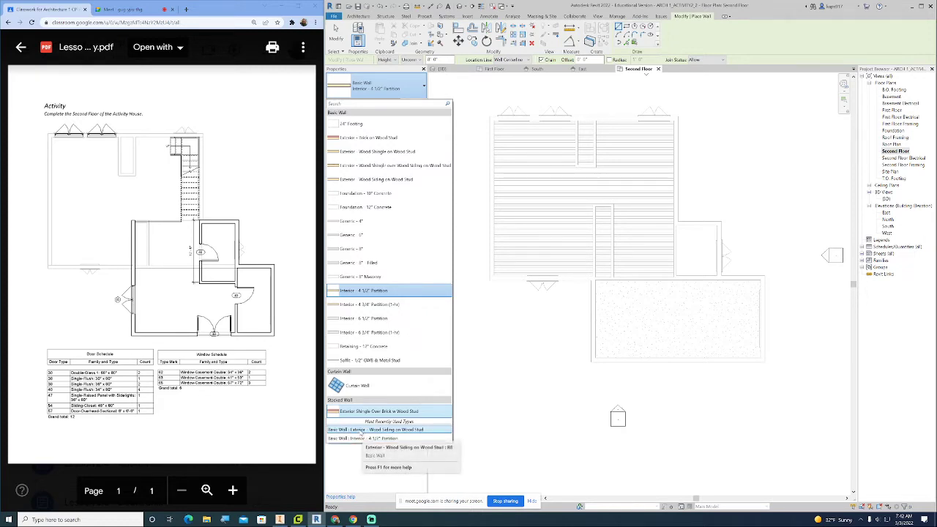
click(362, 430)
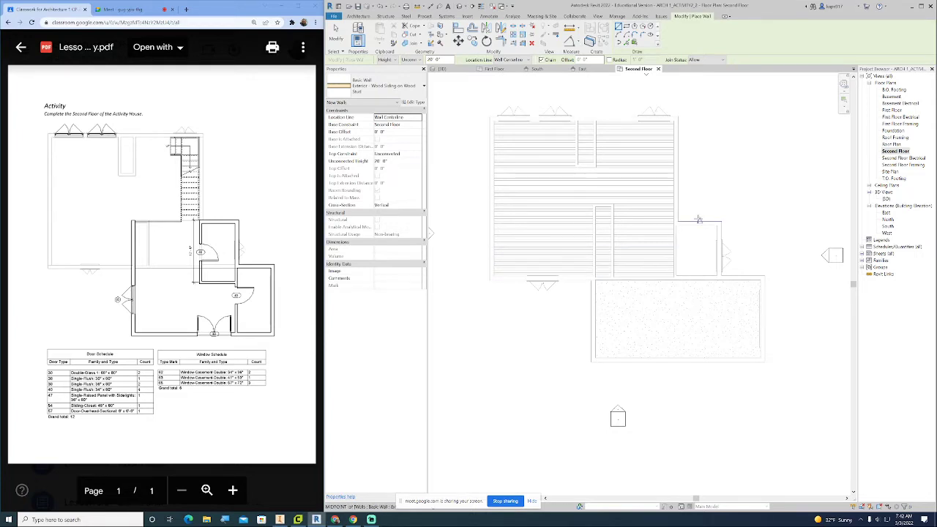
scroll(701, 230, up, 2)
scroll(702, 229, up, 3)
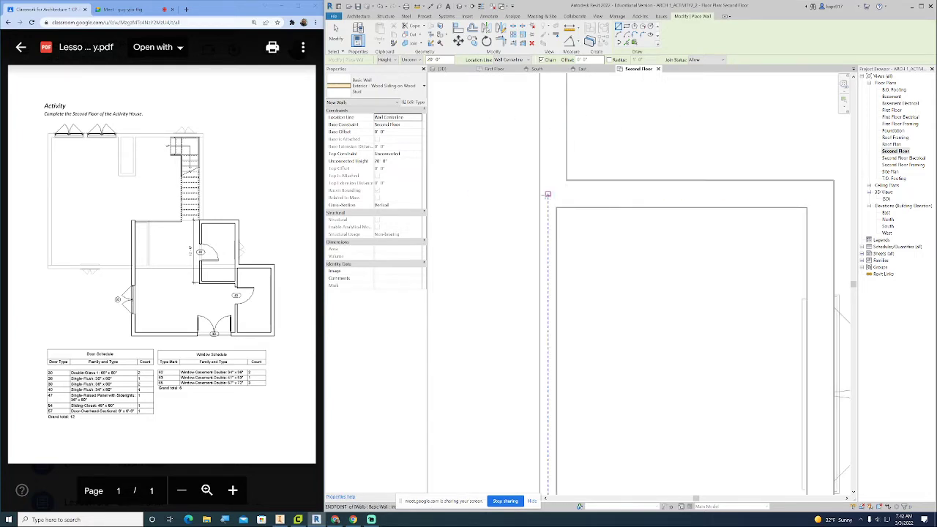
click(540, 194)
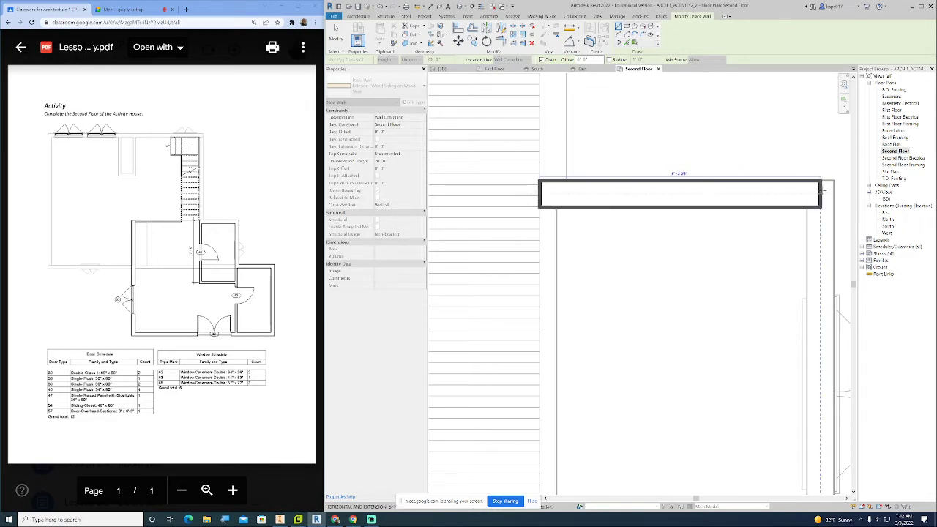
click(820, 192)
- Continue the wall chain down the small room's east side and across to the garage's northeast corner, following the first-floor walls
scroll(823, 314, down, 4)
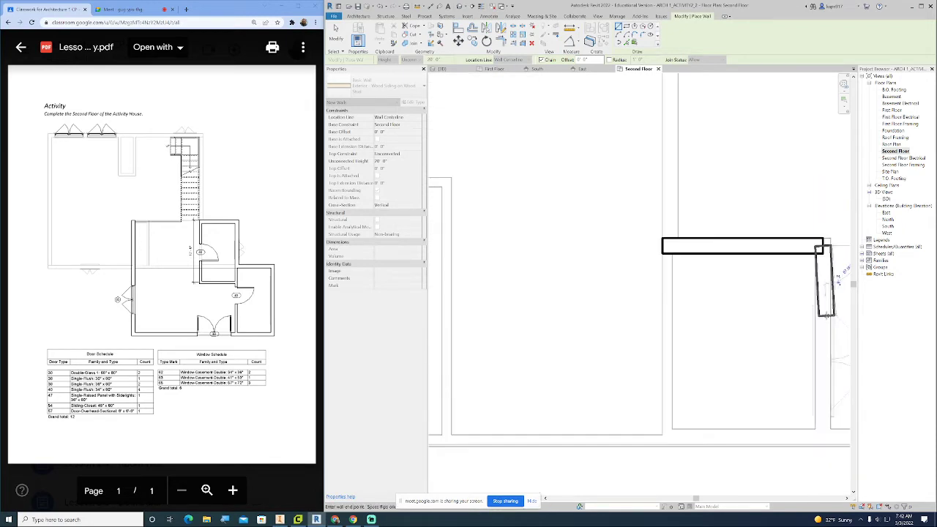
middle_drag(824, 377, 772, 208)
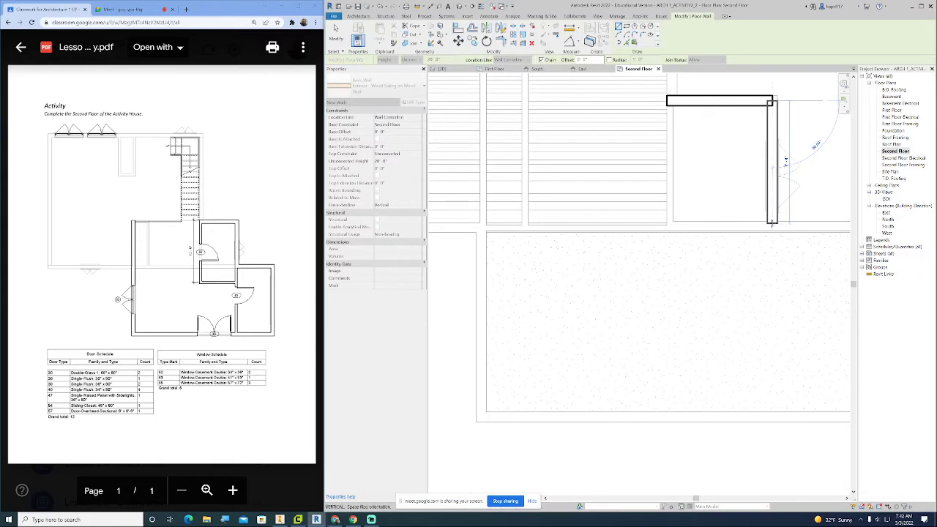
scroll(772, 223, up, 4)
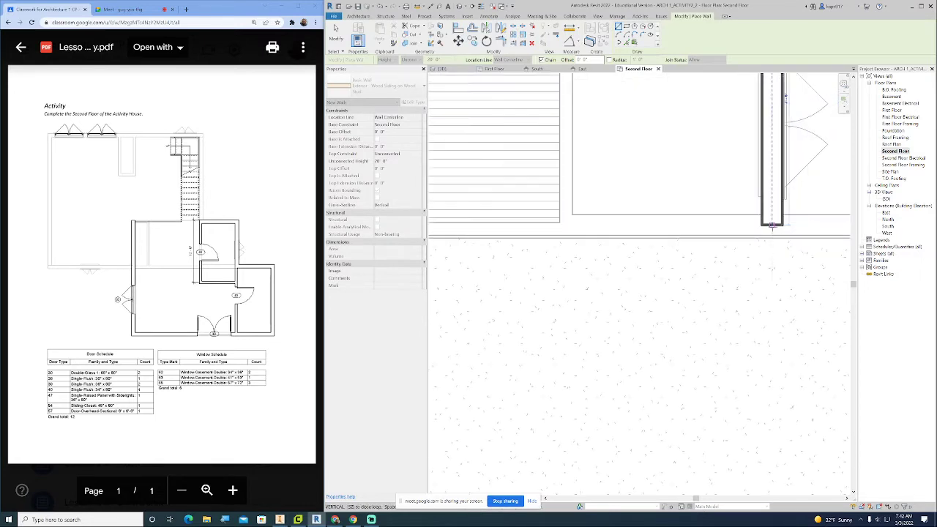
click(776, 220)
scroll(776, 219, down, 2)
middle_drag(834, 198, 612, 198)
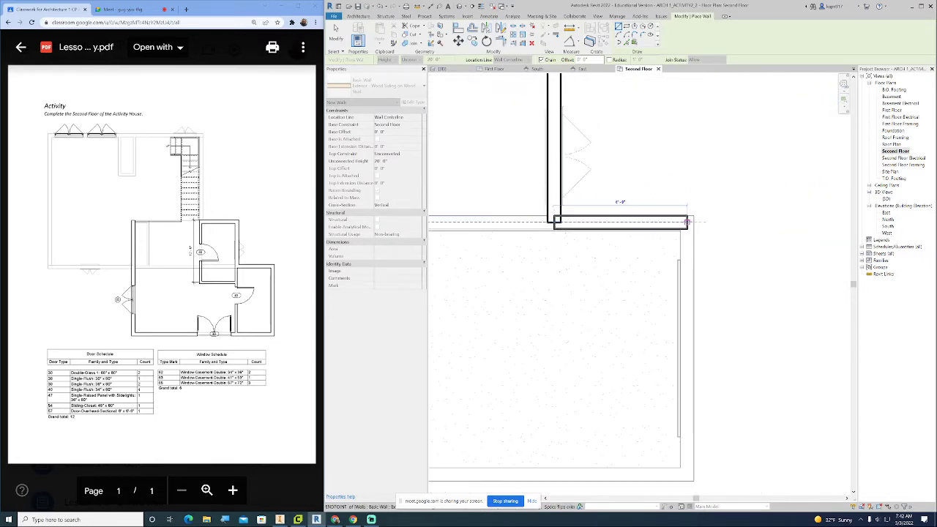
click(687, 220)
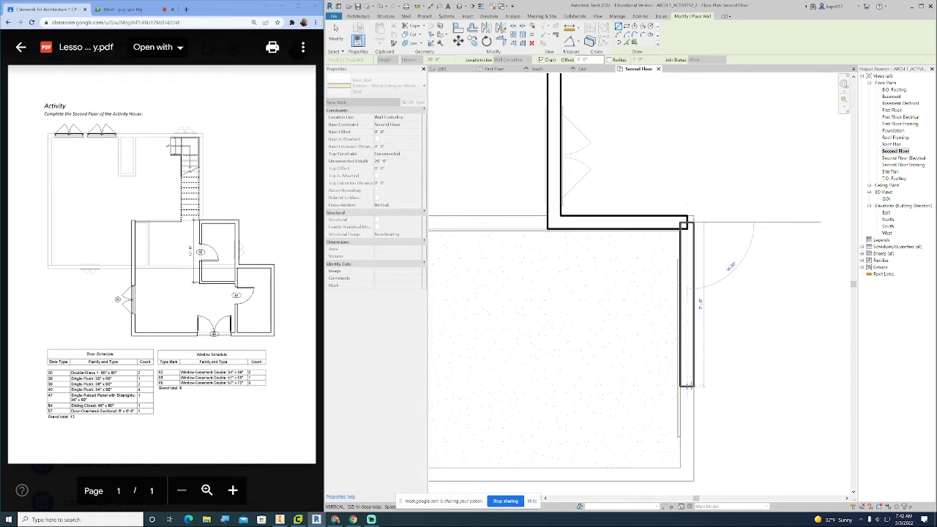
- Continue the exterior wall chain along the garage's east and south walls to its southwest corner
middle_drag(687, 406, 680, 227)
click(680, 297)
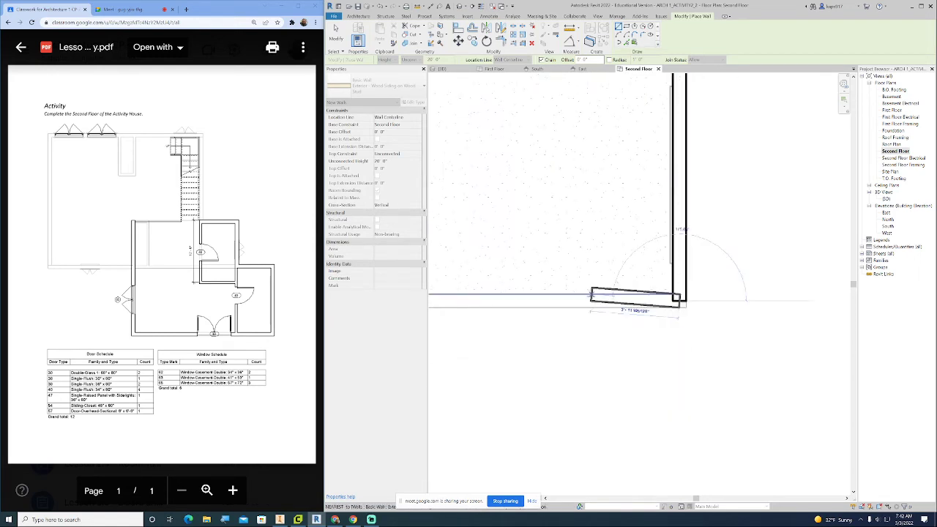
scroll(586, 295, down, 2)
scroll(586, 295, down, 1)
middle_drag(532, 296, 681, 296)
scroll(584, 297, up, 4)
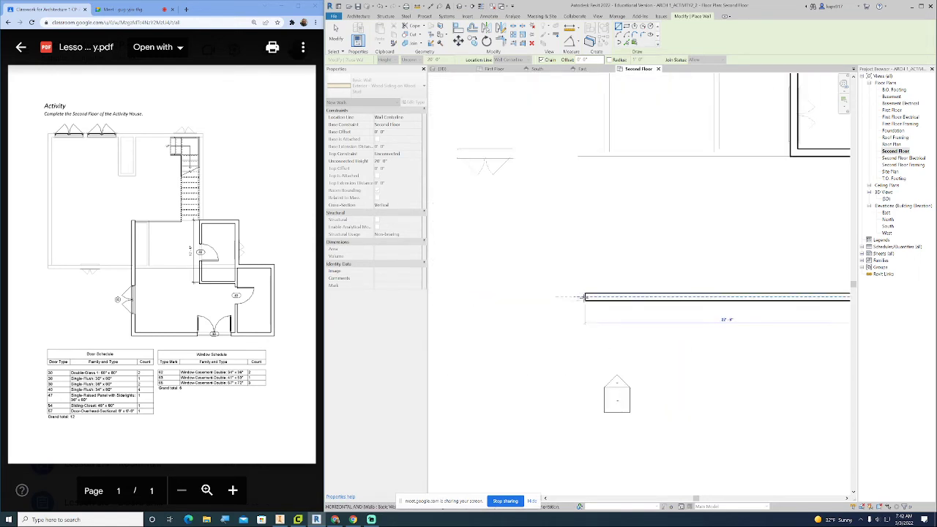
click(570, 296)
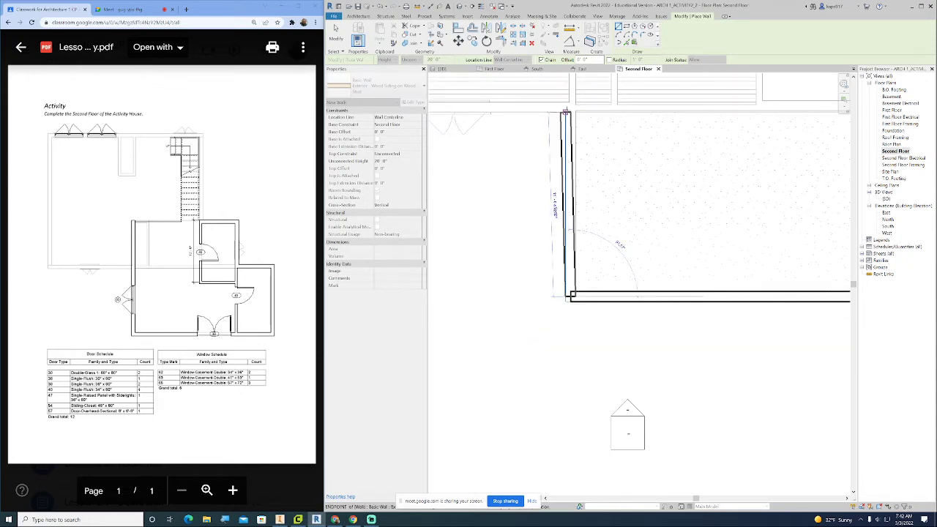
- Draw the west exterior wall about 19' north from the garage's southwest corner, level with the small room's north wall, and end the chain
middle_drag(569, 109, 563, 259)
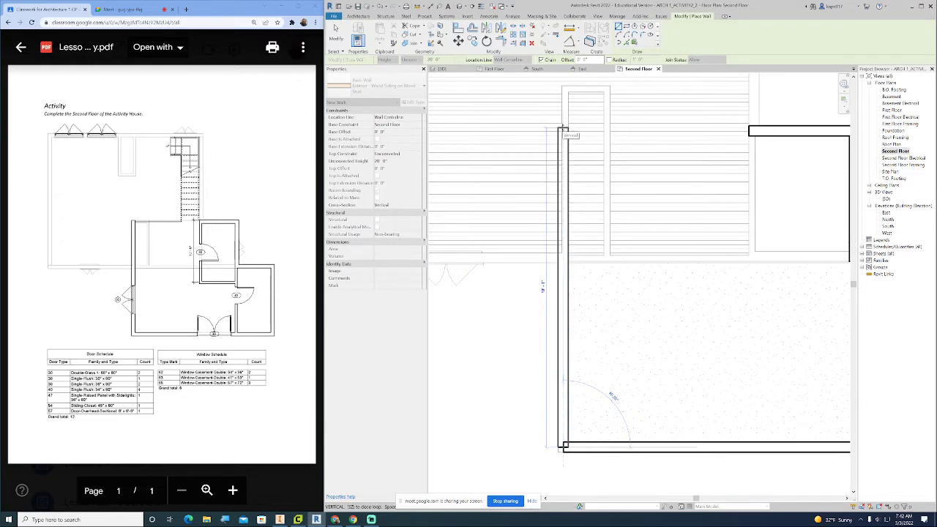
click(562, 126)
right_click(512, 304)
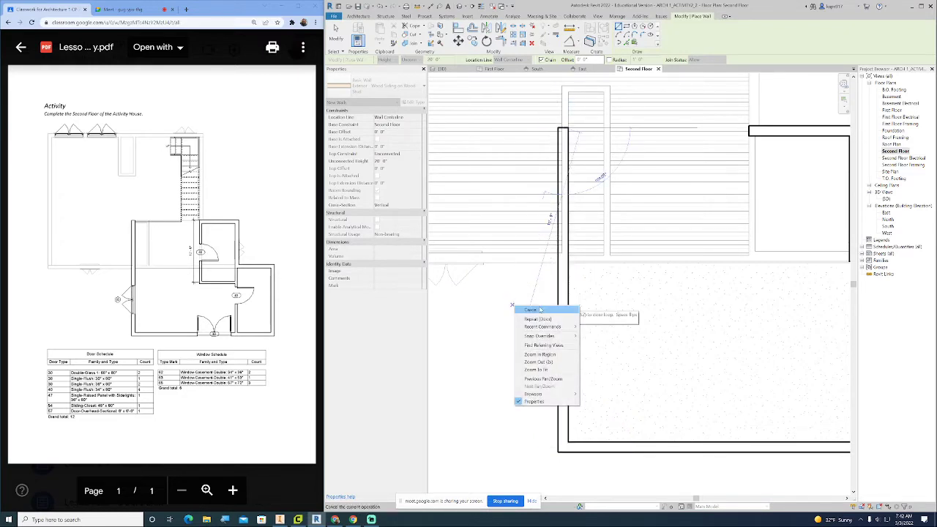
click(538, 310)
right_click(503, 311)
click(535, 316)
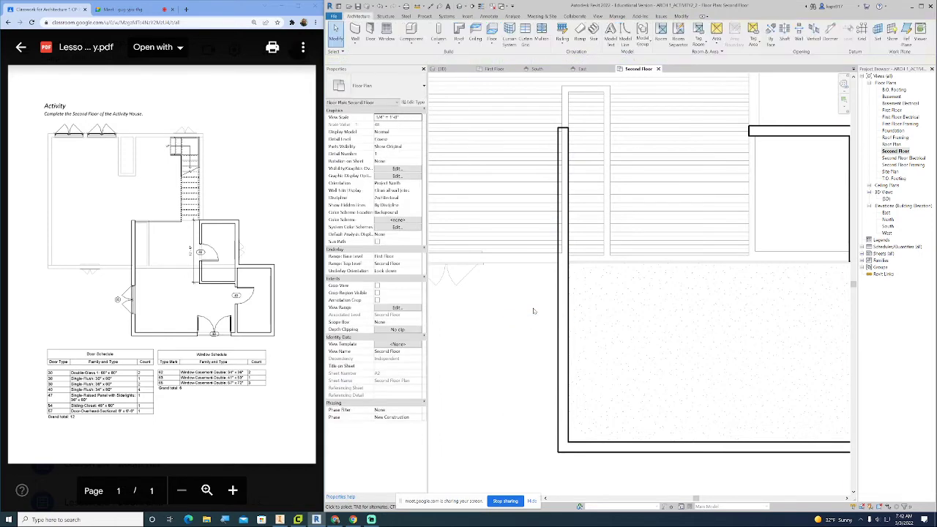
click(565, 322)
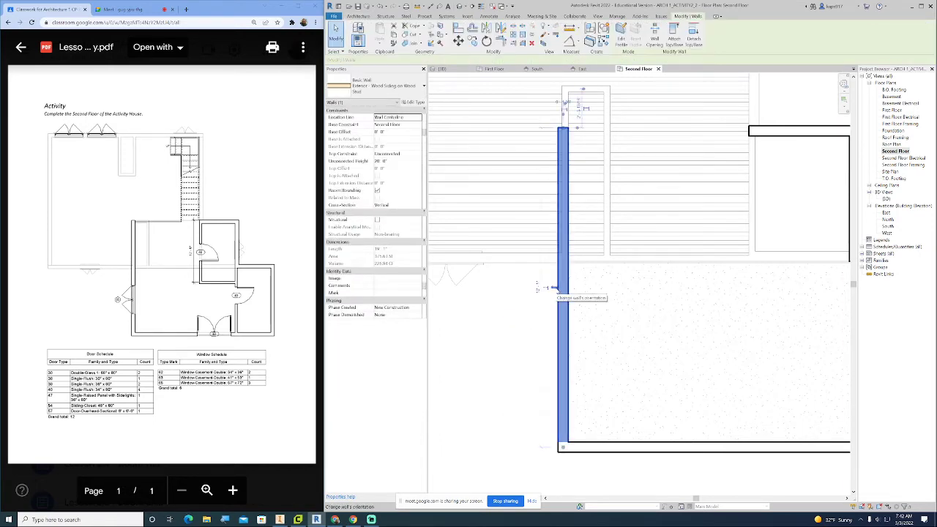
click(503, 317)
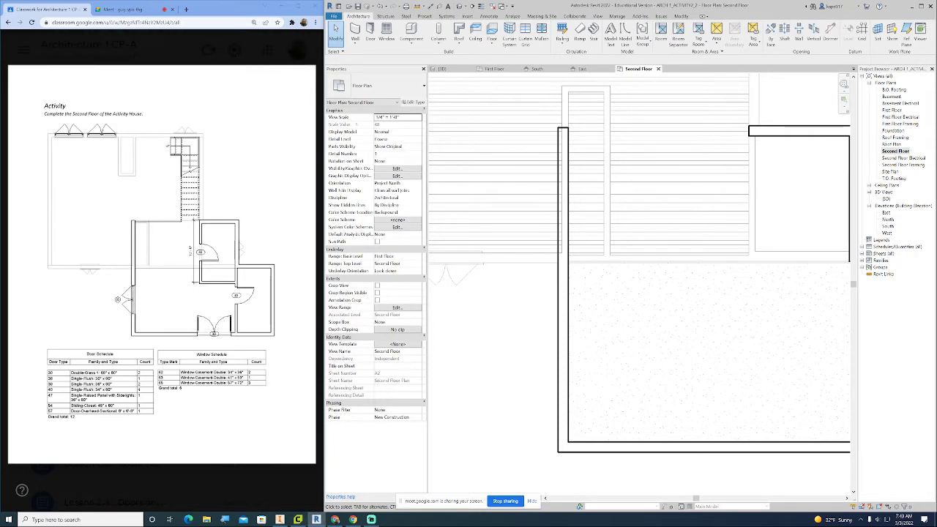
- Align the west wall's north end with the outer face of the small room's north wall, using the Wall faces preference
click(680, 16)
click(458, 27)
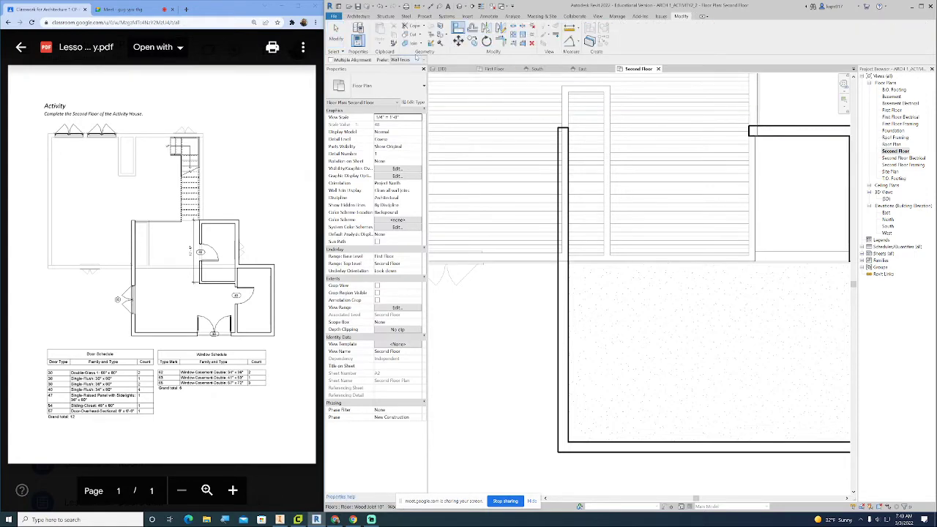
click(407, 59)
click(404, 74)
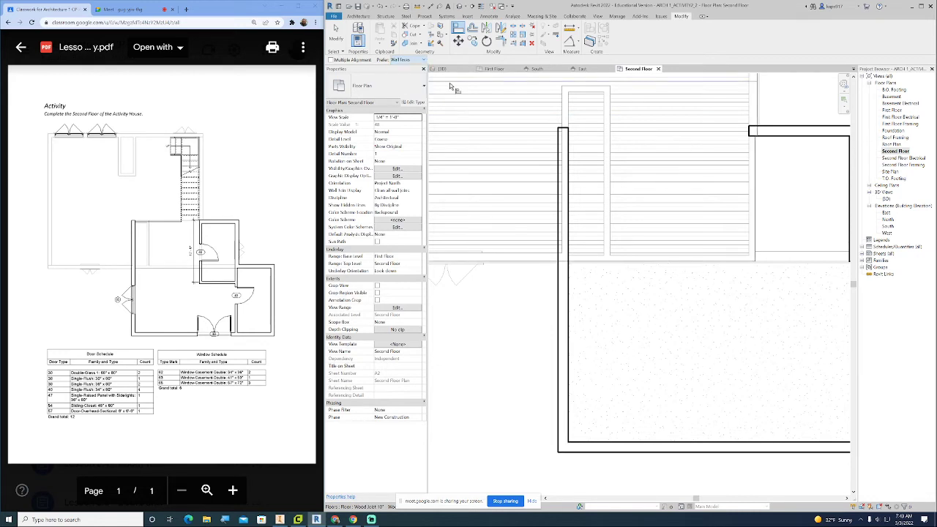
click(775, 129)
click(562, 128)
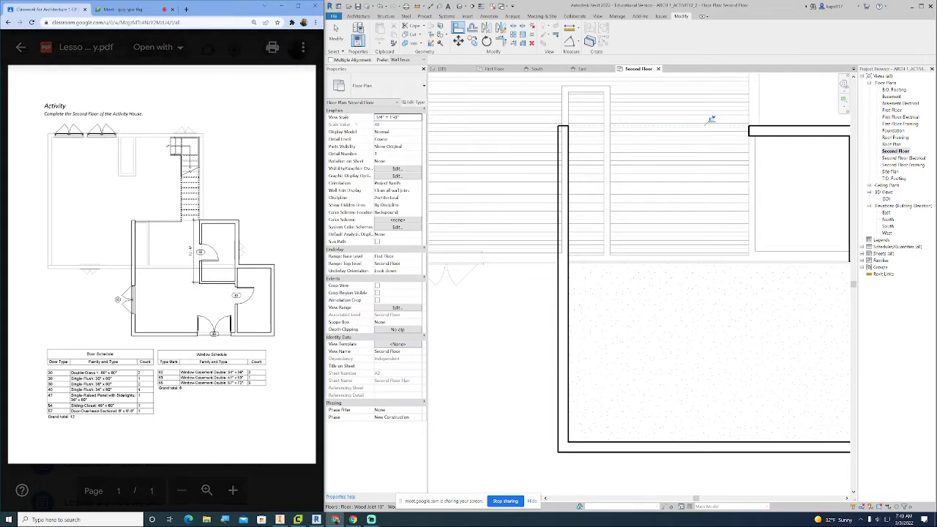
scroll(653, 192, down, 4)
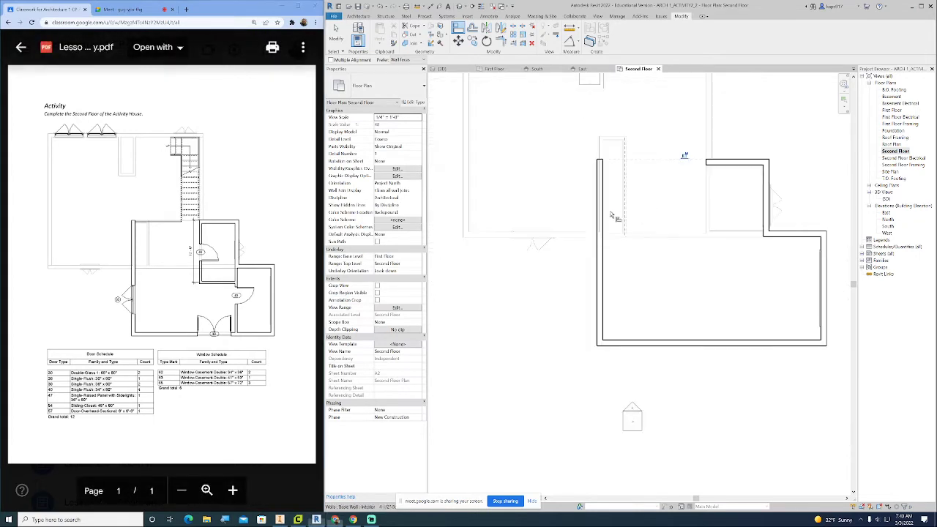
- Draw an Interior - 4 1/2" Partition wall about 10'-10" south from the west end of the small room's north wall
click(335, 33)
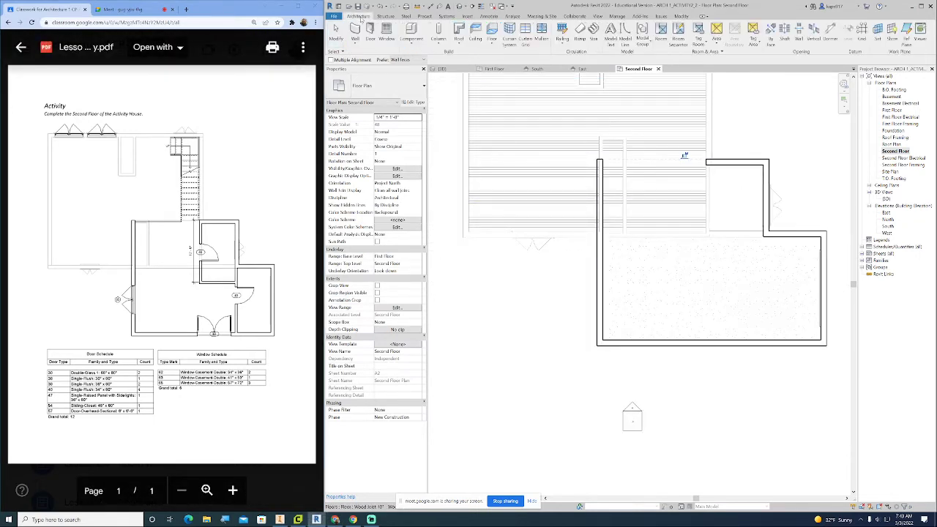
click(354, 31)
click(388, 85)
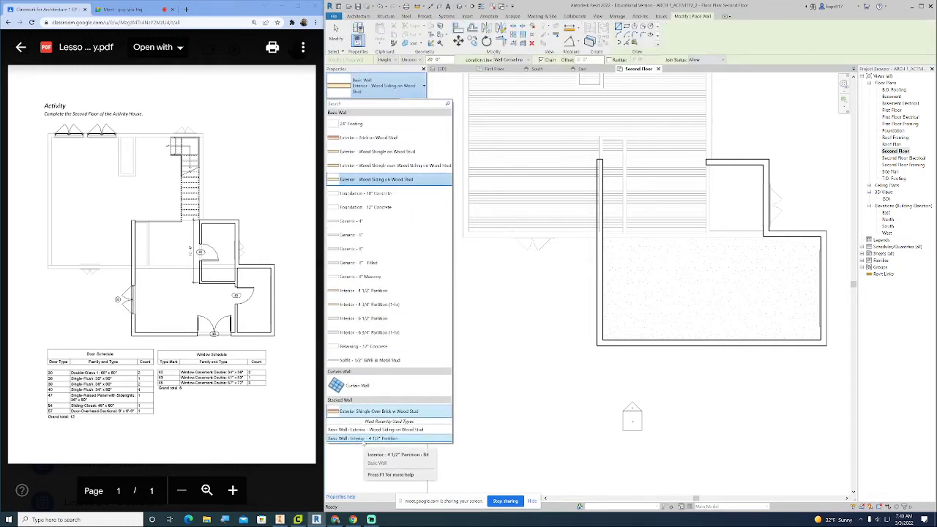
click(365, 438)
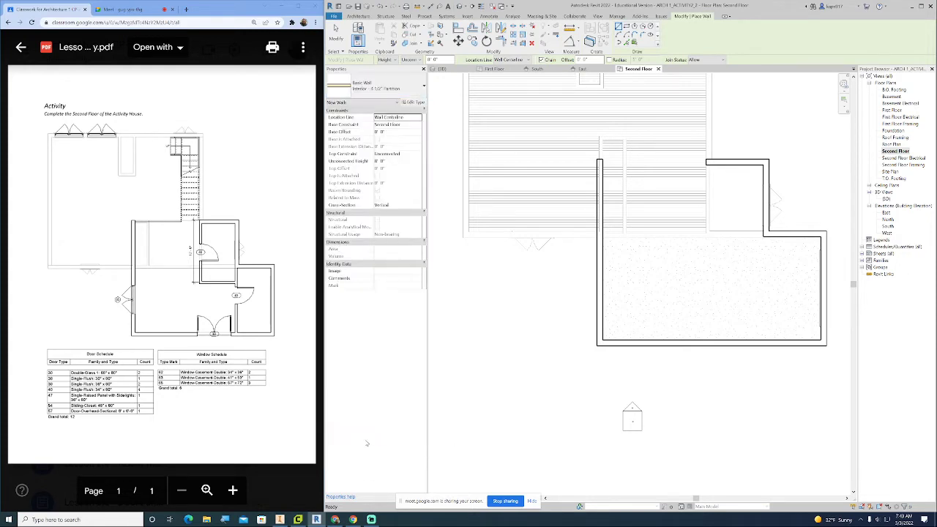
scroll(666, 144, up, 5)
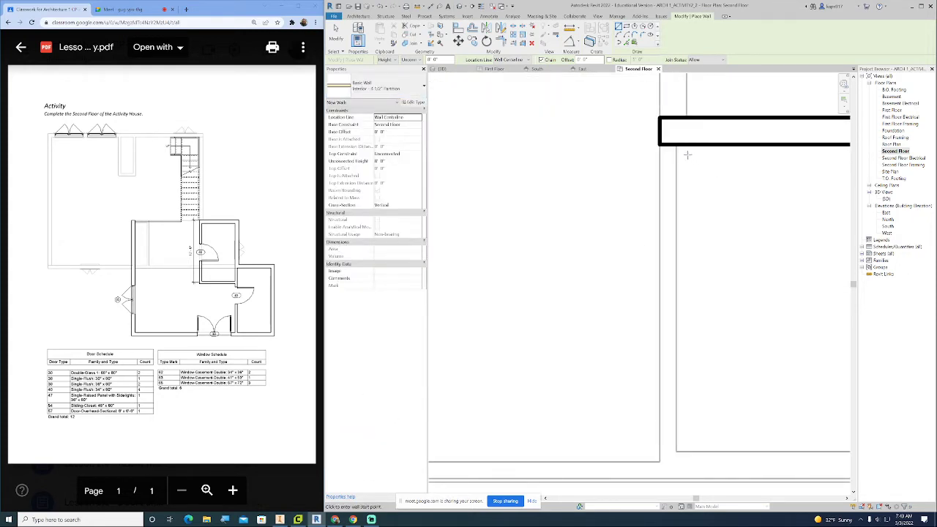
click(666, 144)
middle_drag(667, 309, 621, 217)
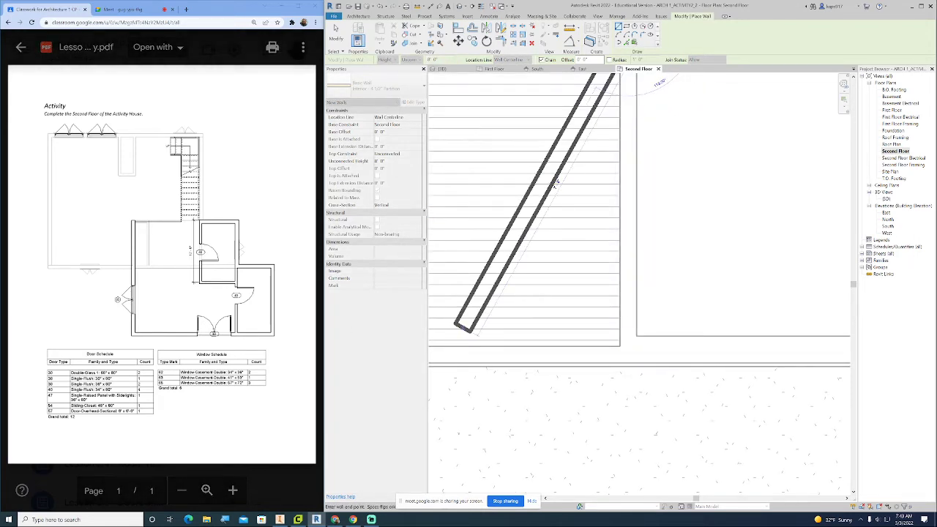
middle_drag(556, 183, 607, 324)
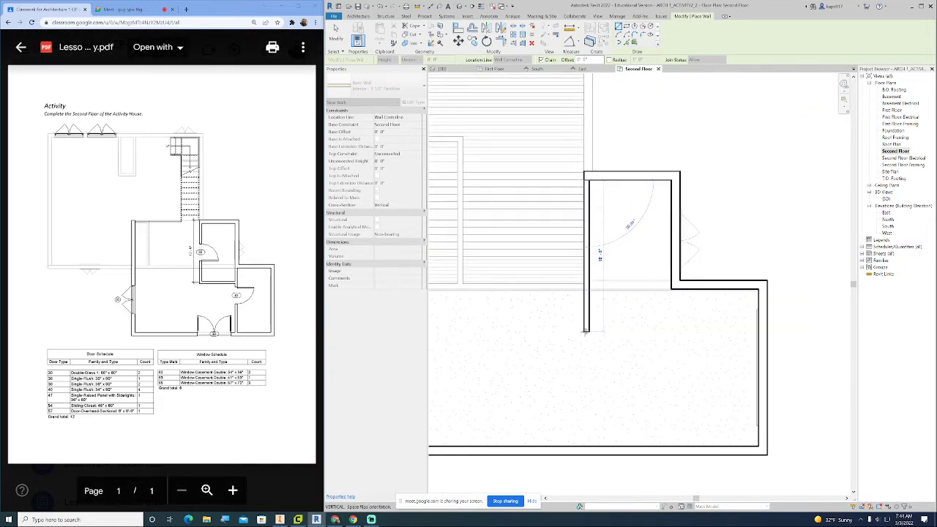
text(10)
key(Return)
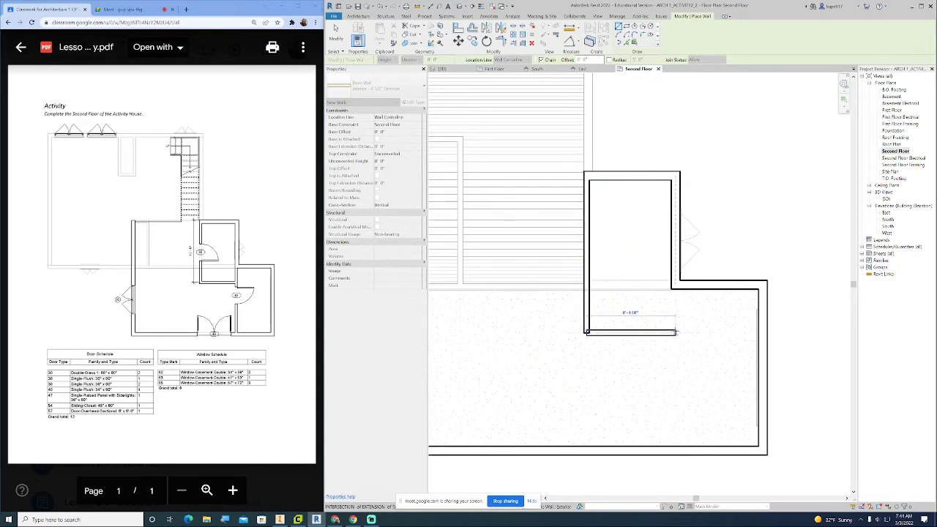
- Continue the partition east to the line of the small room's east wall and end the wall chain
click(675, 333)
key(Escape)
key(Escape)
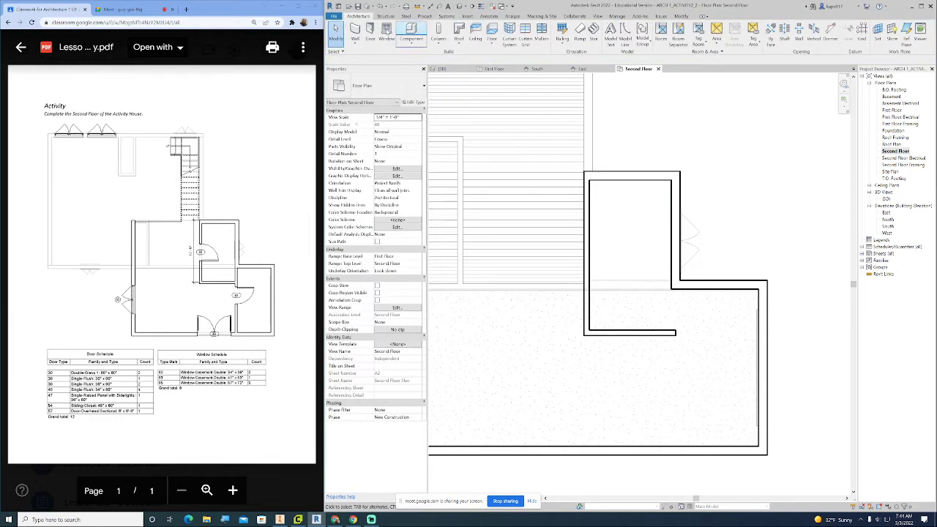
- Draw a partition from the inner corner below the small room's east wall down to the south exterior wall, using location line Finish Face: Exterior
click(355, 29)
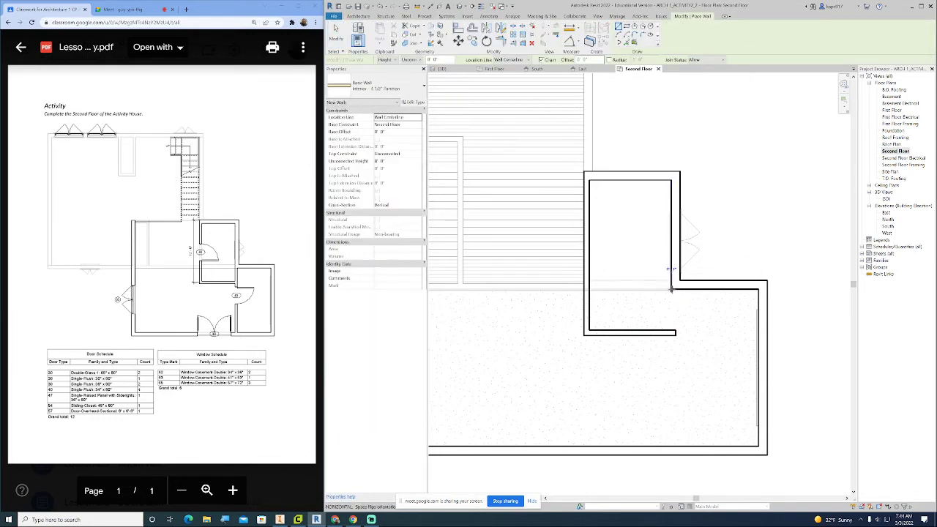
click(671, 289)
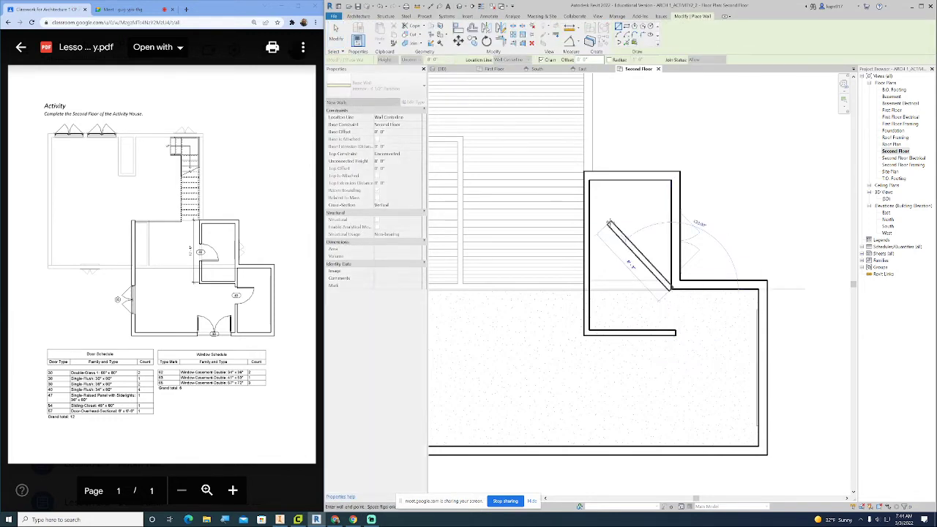
key(Escape)
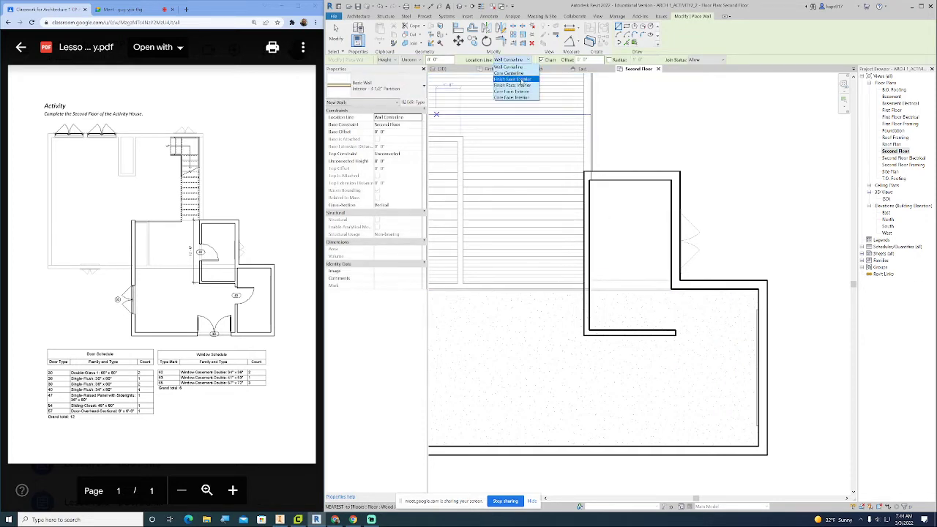
click(516, 79)
click(672, 291)
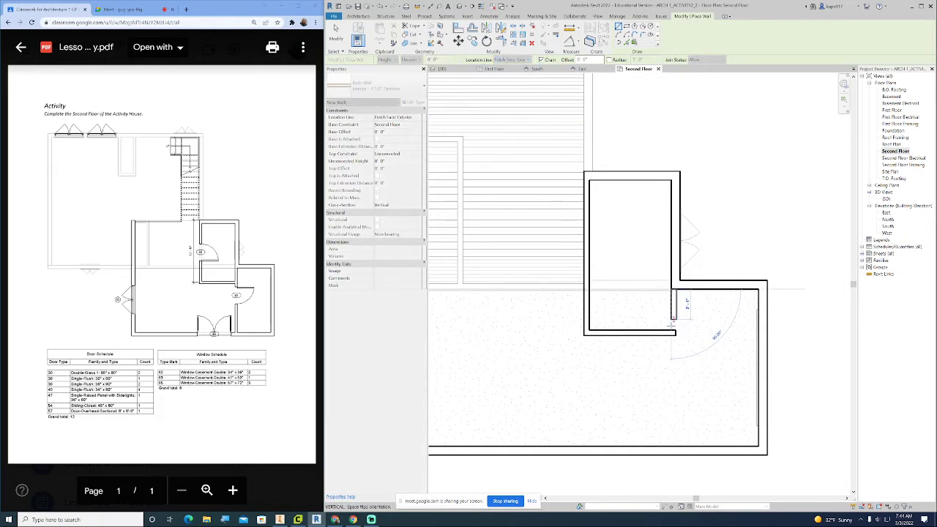
click(686, 448)
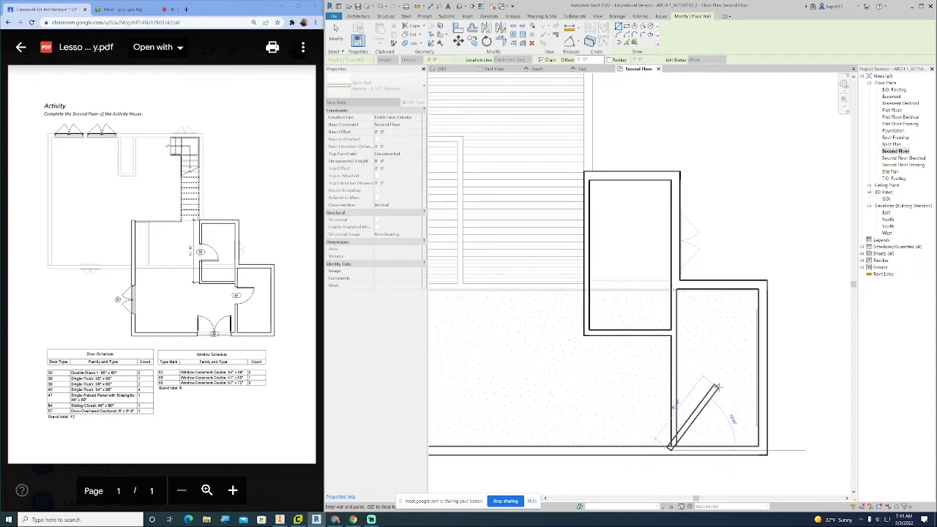
key(Escape)
key(Escape)
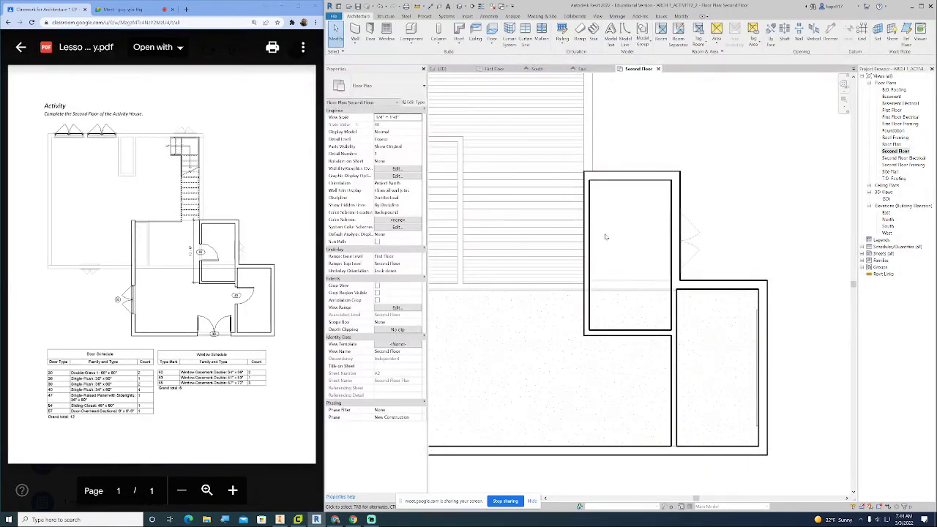
- Set the Aligned dimension's reference preference to Wall faces
click(586, 257)
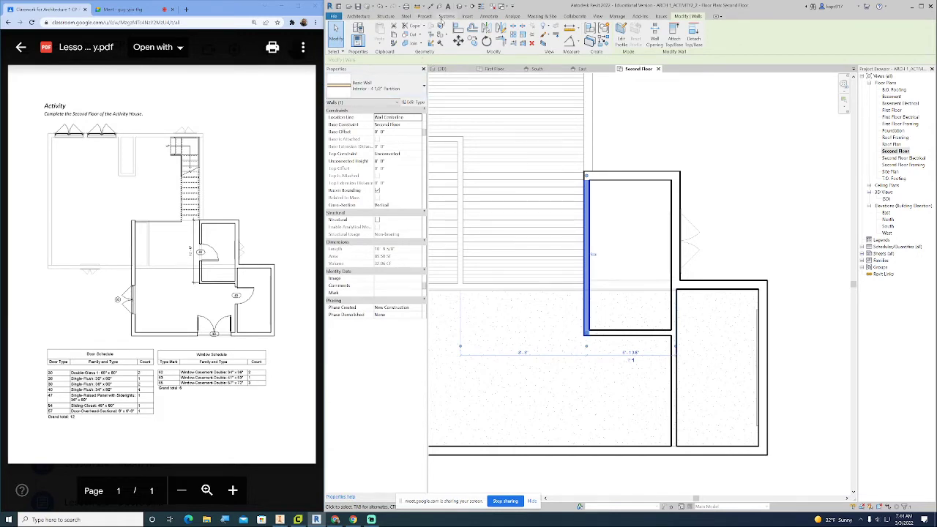
click(488, 16)
click(356, 34)
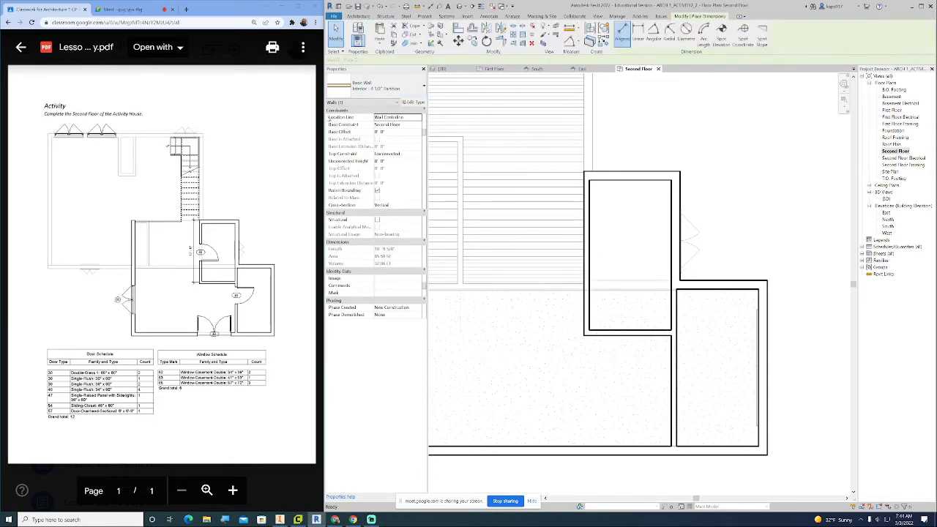
click(409, 59)
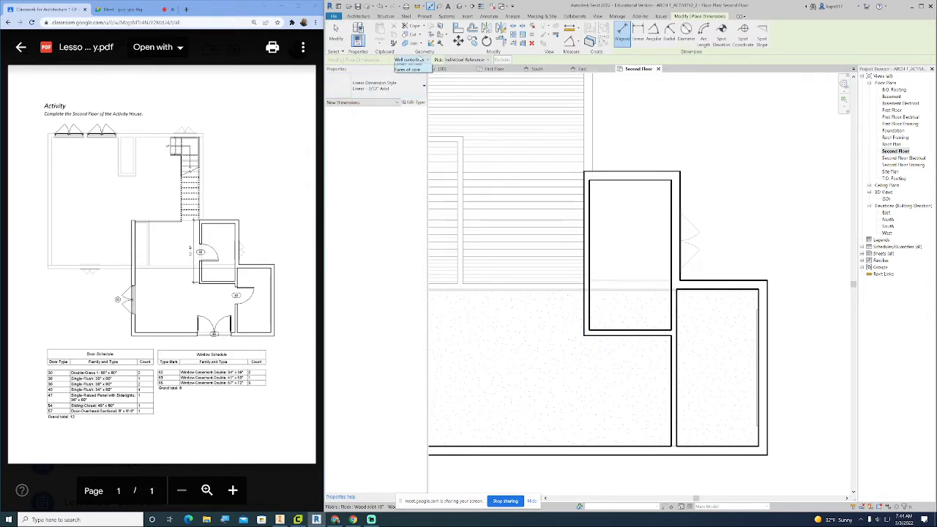
click(407, 71)
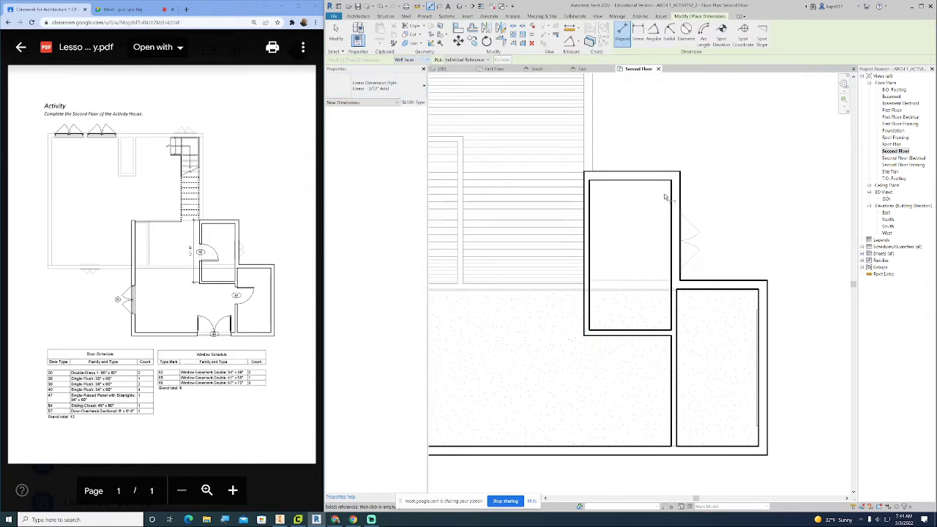
click(603, 172)
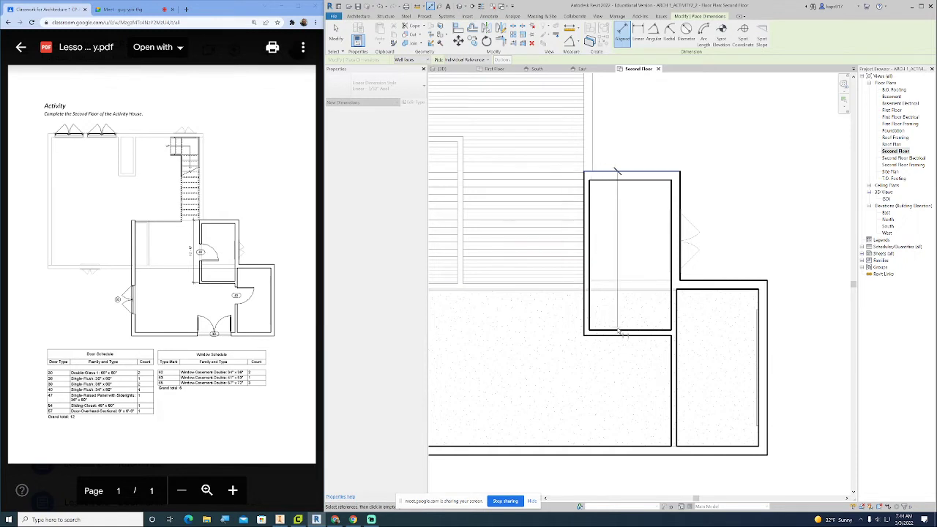
key(Escape)
scroll(593, 338, up, 5)
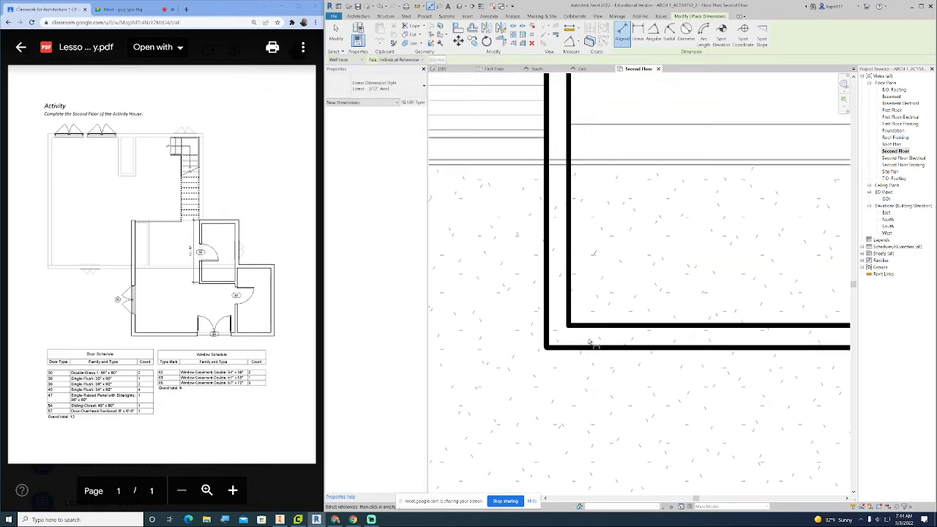
key(Escape)
key(Escape)
scroll(589, 342, down, 8)
scroll(604, 252, up, 4)
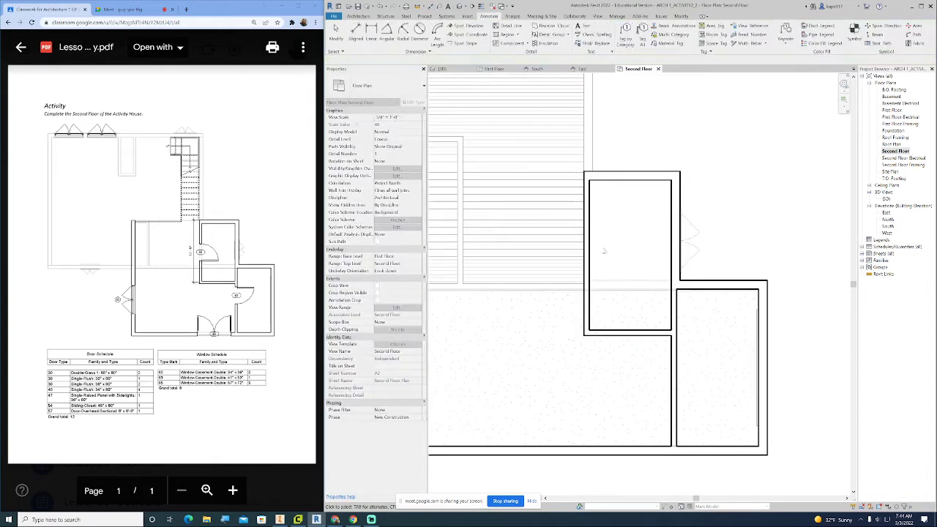
- Add an aligned dimension from the small room's outer north face to its south partition, placed just west of the room
scroll(604, 255, up, 2)
click(356, 33)
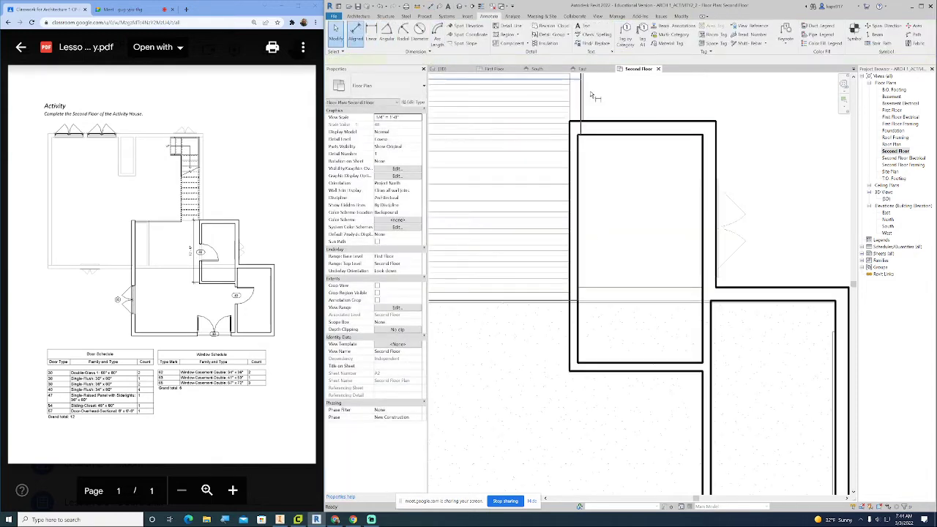
click(615, 122)
scroll(591, 376, up, 3)
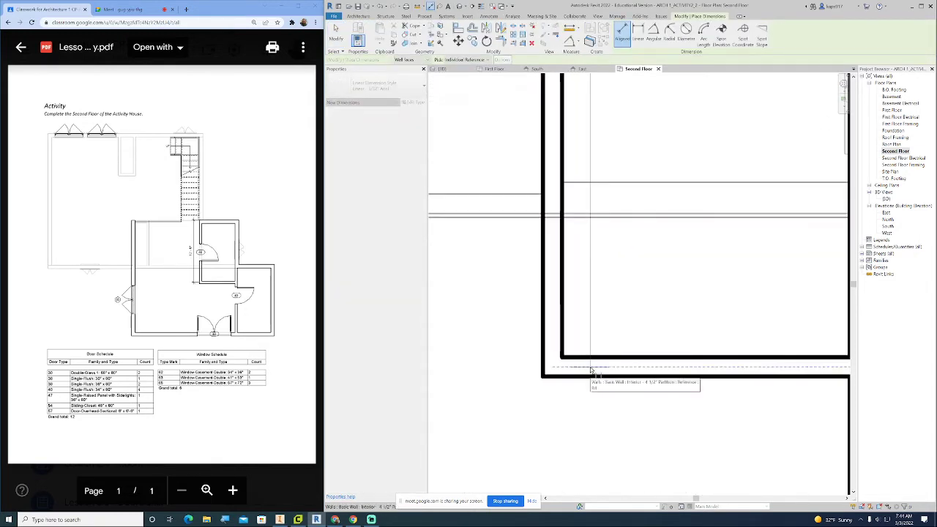
scroll(482, 340, down, 4)
click(483, 339)
key(Escape)
key(Escape)
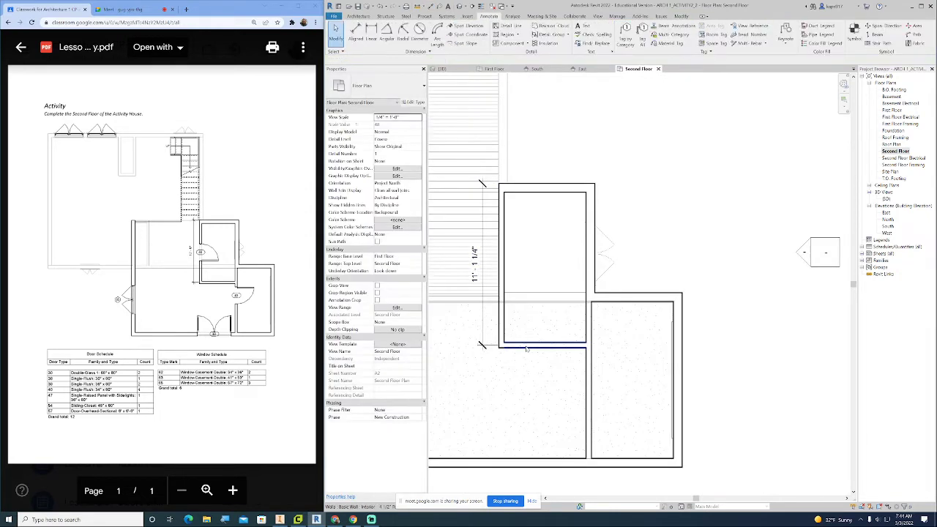
- Move the small room's south partition by setting its north-south dimension to the value given on the activity PDF
click(525, 347)
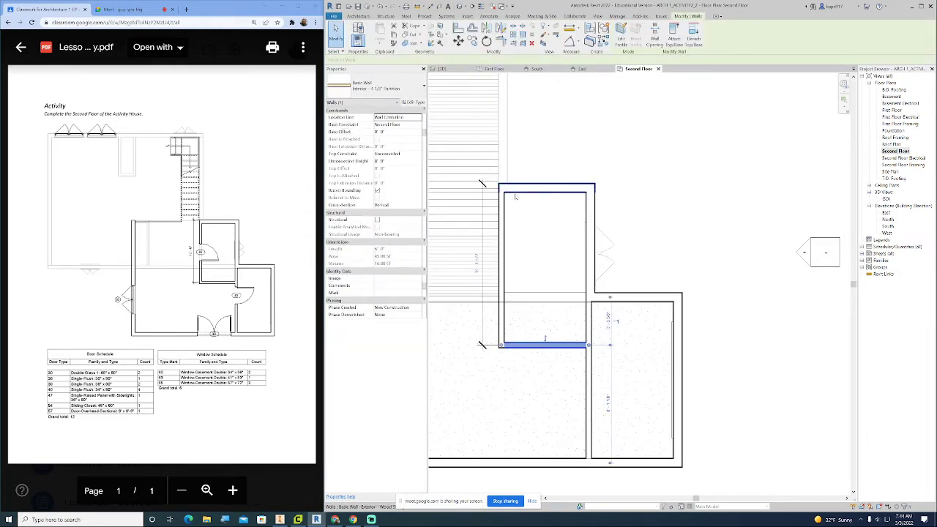
key(Escape)
click(525, 343)
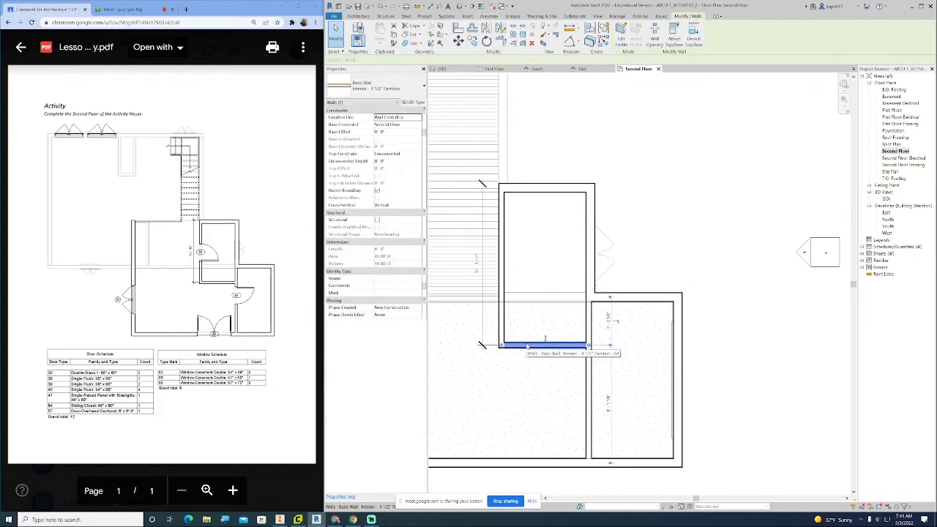
drag(526, 343, 525, 347)
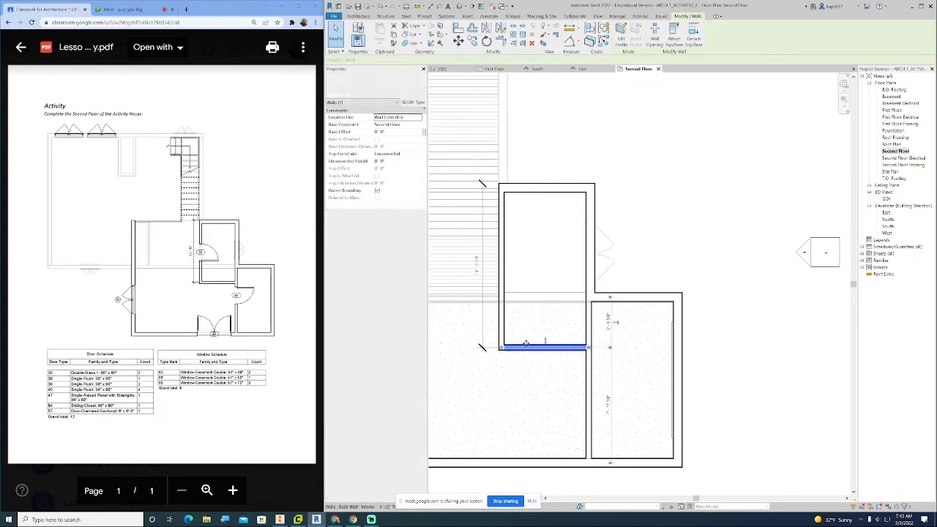
click(476, 265)
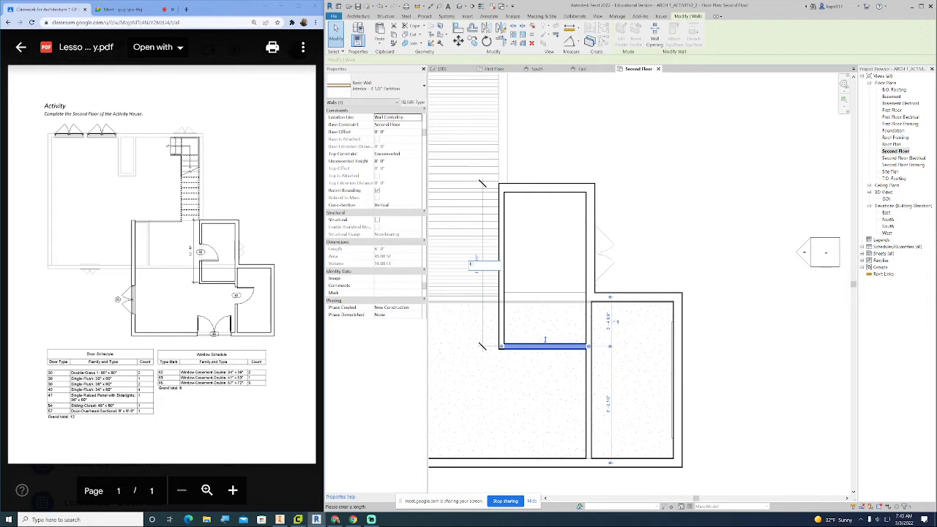
key(Return)
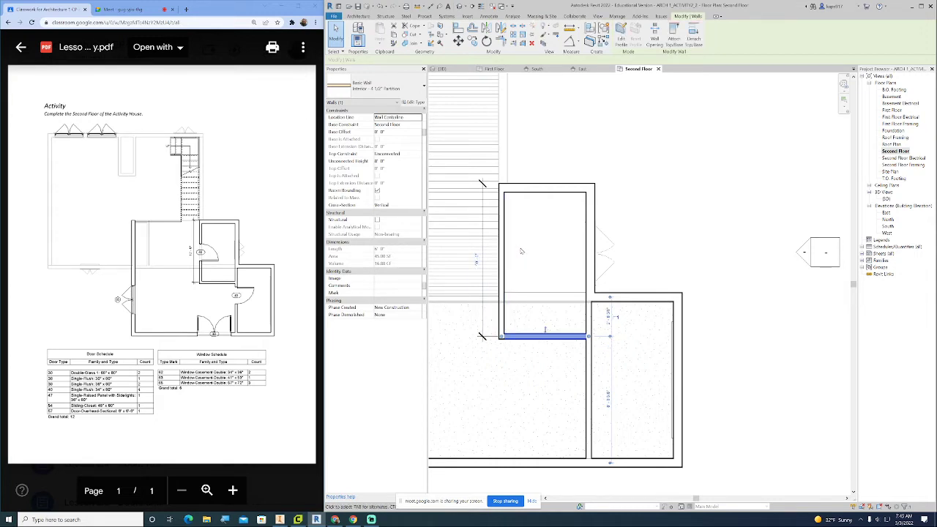
key(Escape)
- Place Single-Flush 34" x 80" doors in the small room's west partition and in the north-south partition of the southeast room
scroll(548, 254, down, 3)
middle_drag(548, 254, 592, 261)
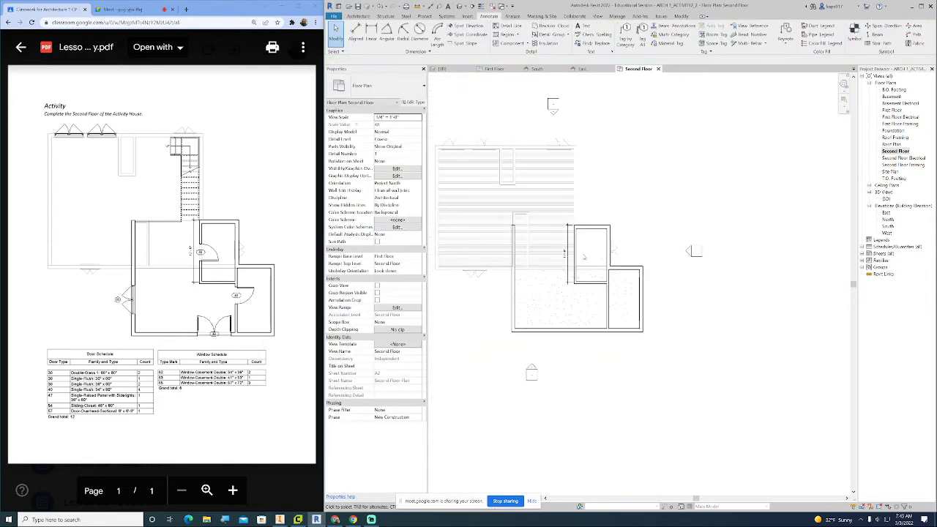
click(358, 16)
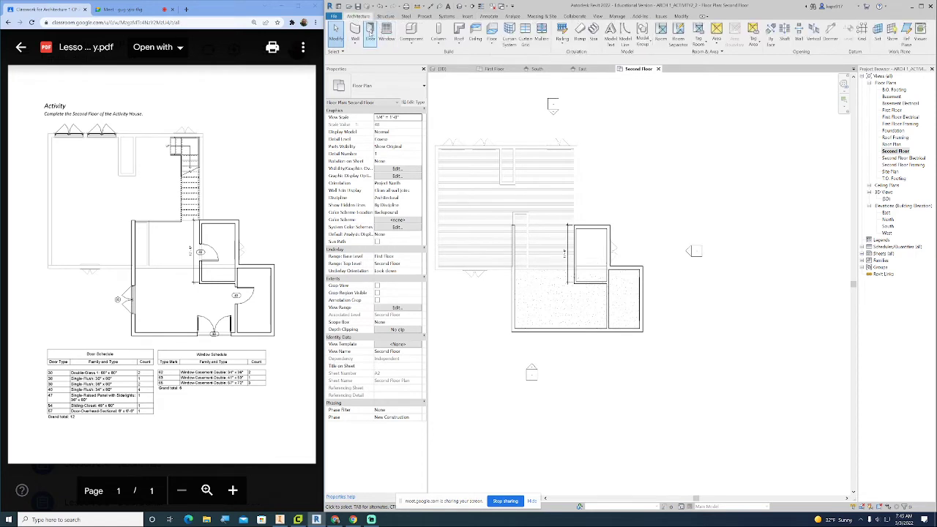
click(371, 32)
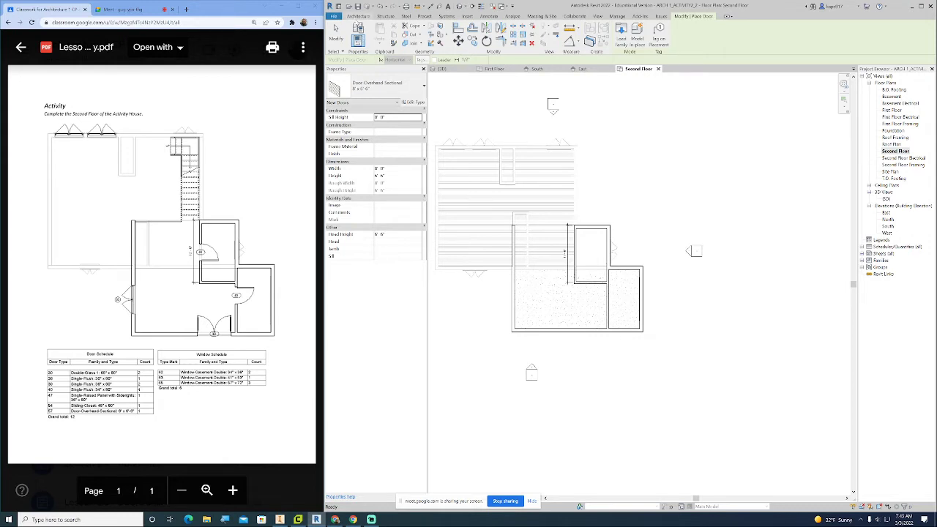
click(358, 16)
click(377, 87)
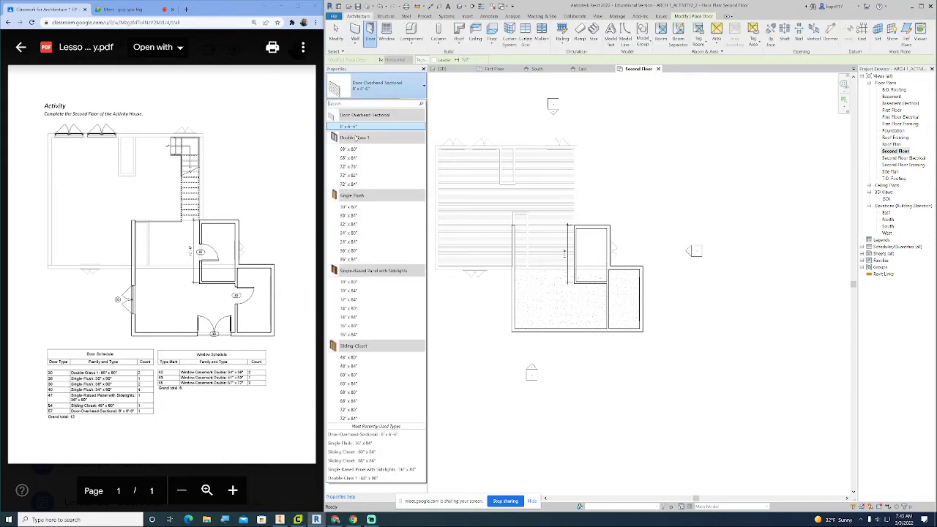
click(355, 241)
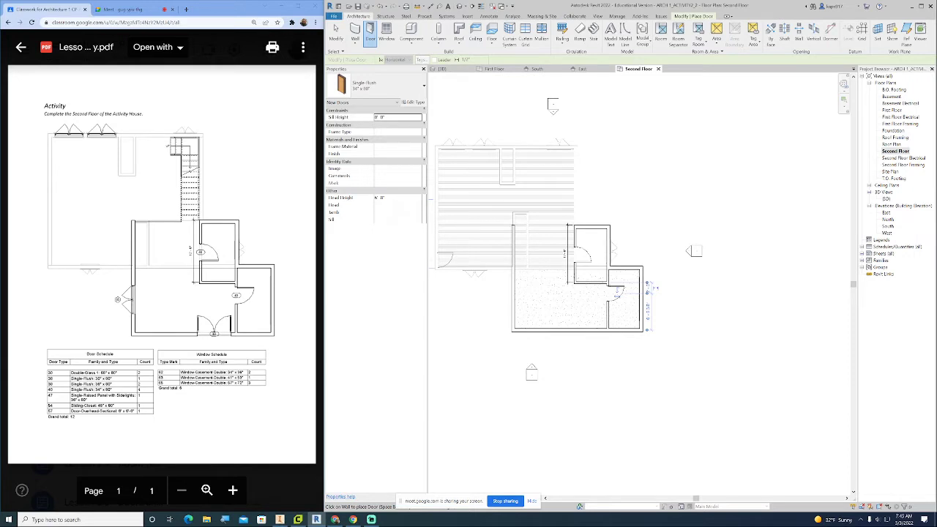
- Place a Double-Glass 1 68" x 80" door in the south exterior wall, just west of the southeast room's partition, swinging inward
click(377, 86)
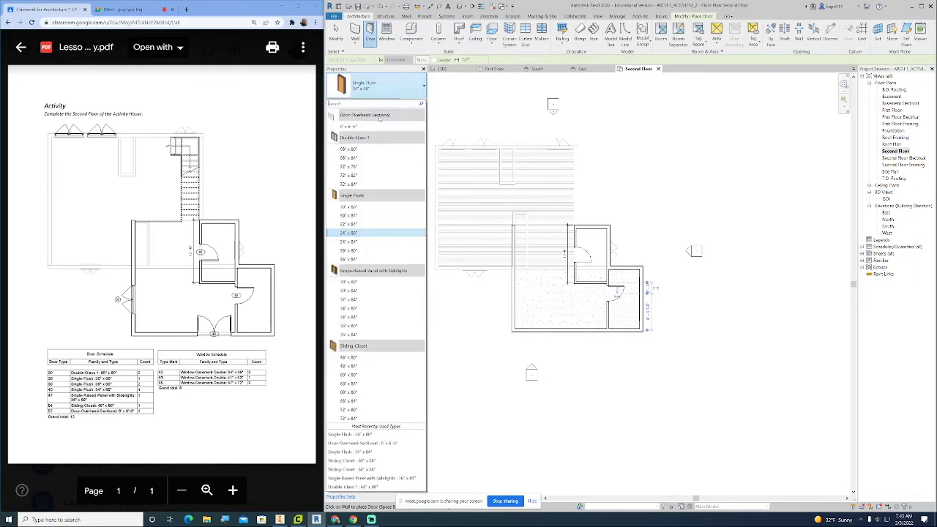
click(350, 150)
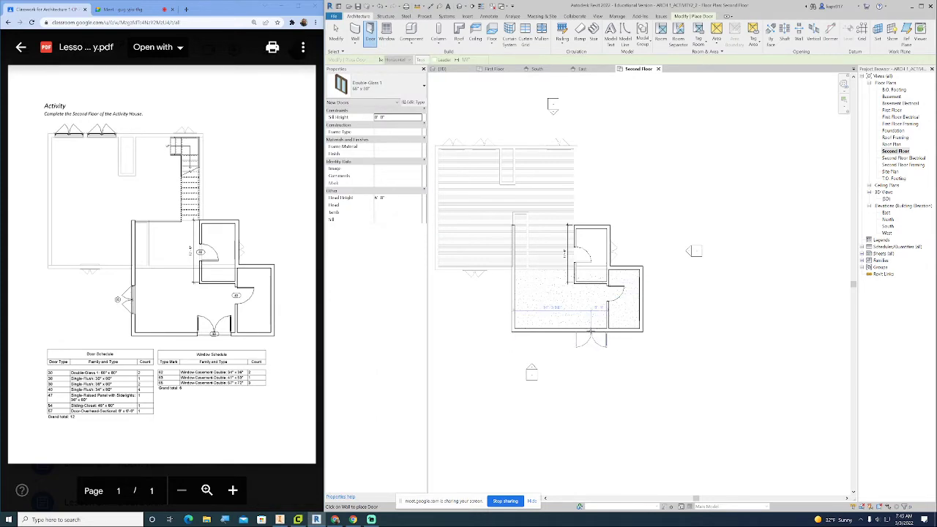
click(585, 324)
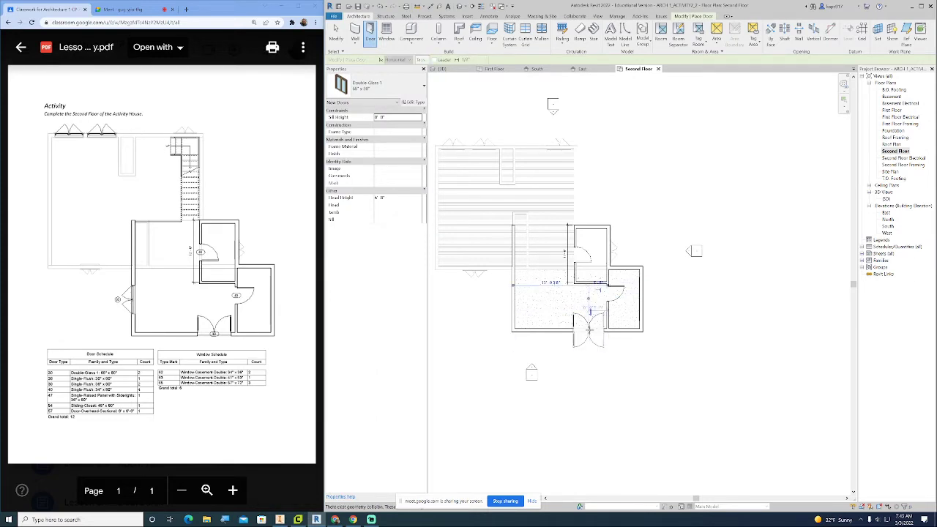
key(Escape)
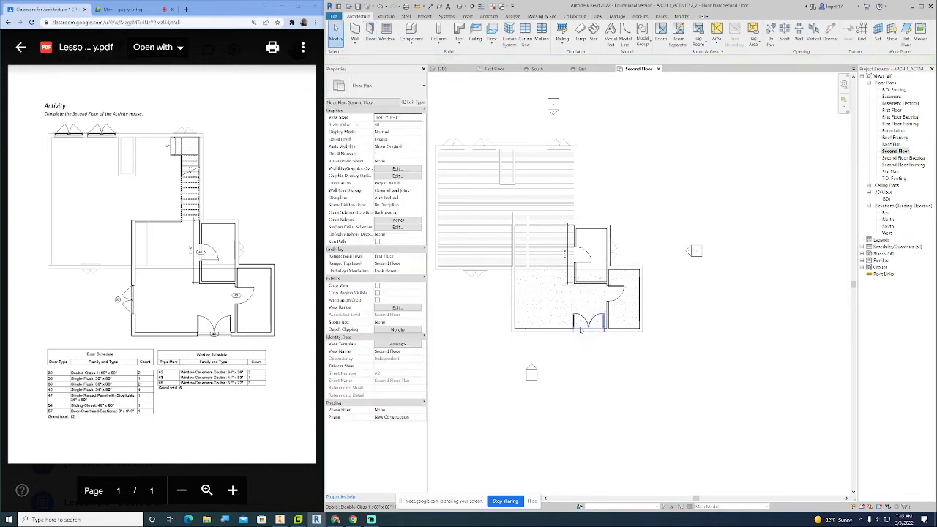
- Place a Window-Casement-Double 57" x 72" window in the west exterior wall of the second floor
click(387, 29)
middle_drag(504, 251, 621, 226)
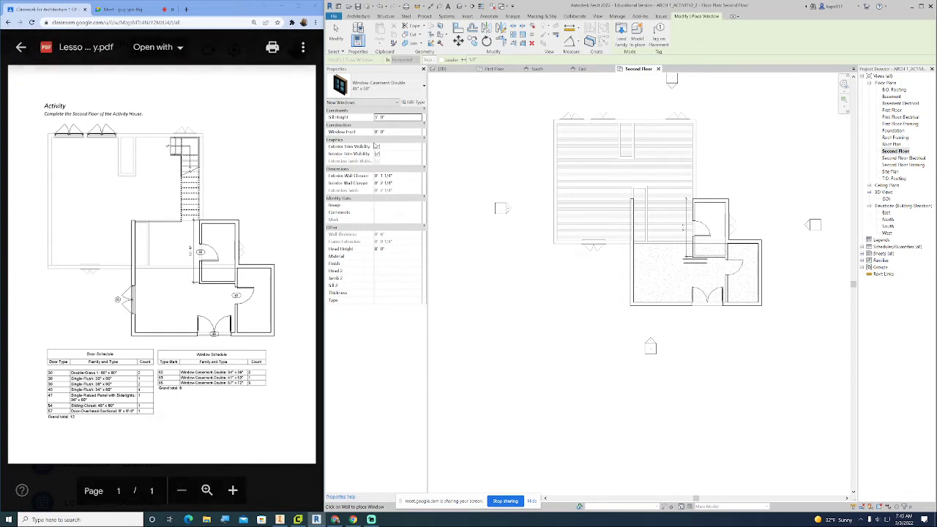
click(388, 85)
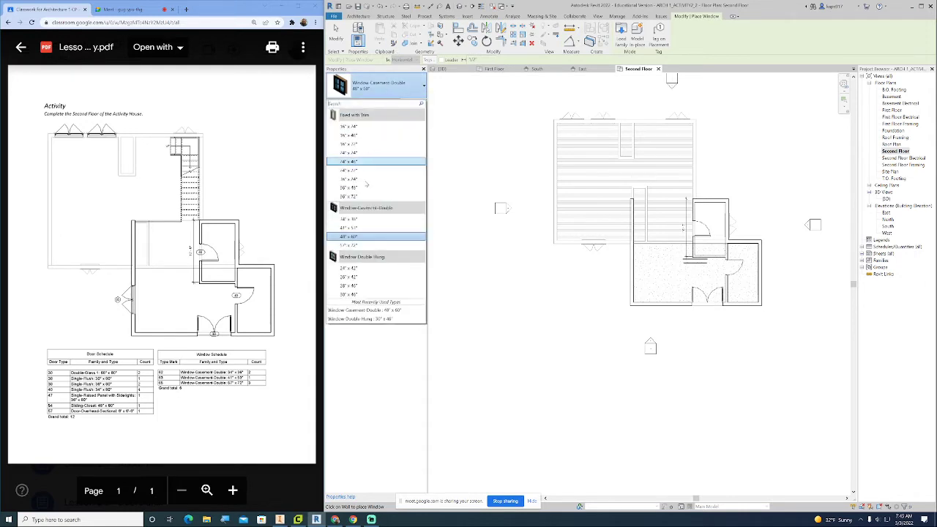
click(366, 246)
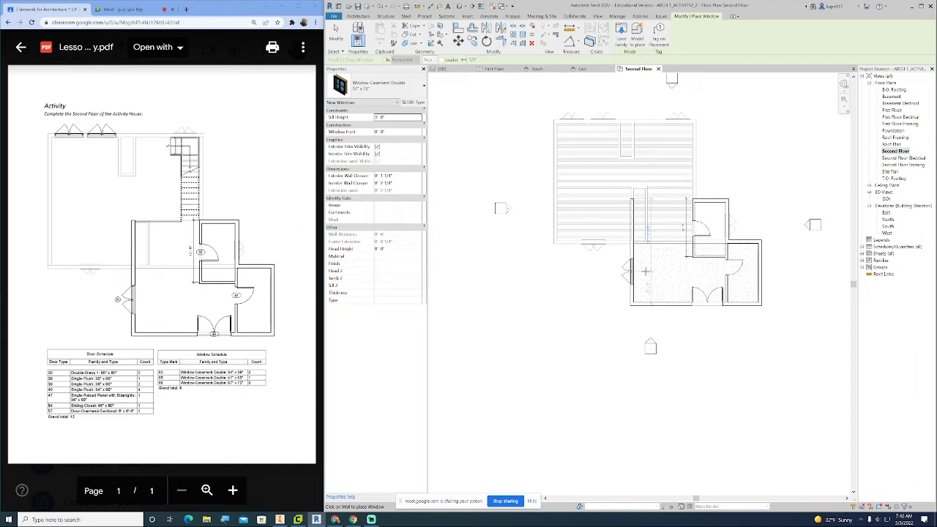
key(Escape)
- Start a floor sketch on the second floor using the type Wood Joist 10" - Wood Finish
scroll(663, 259, up, 1)
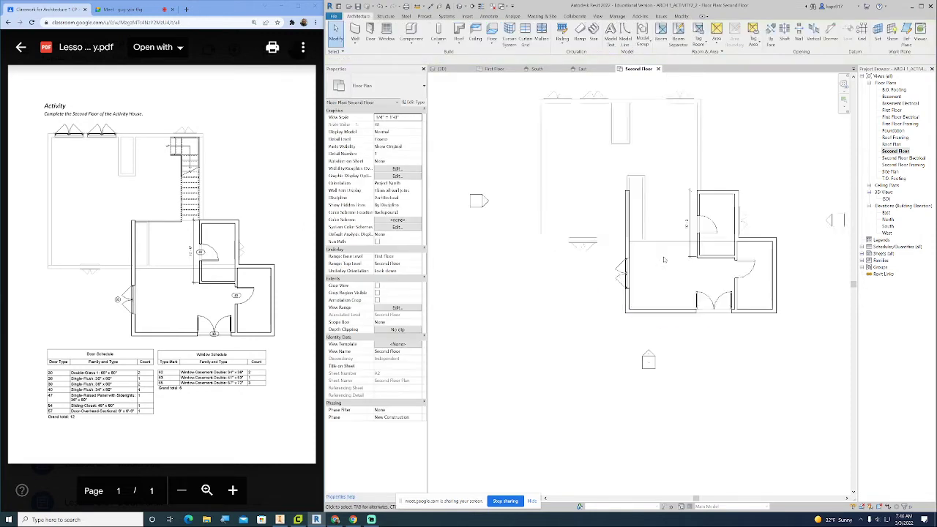
scroll(664, 259, up, 5)
middle_drag(665, 259, 517, 275)
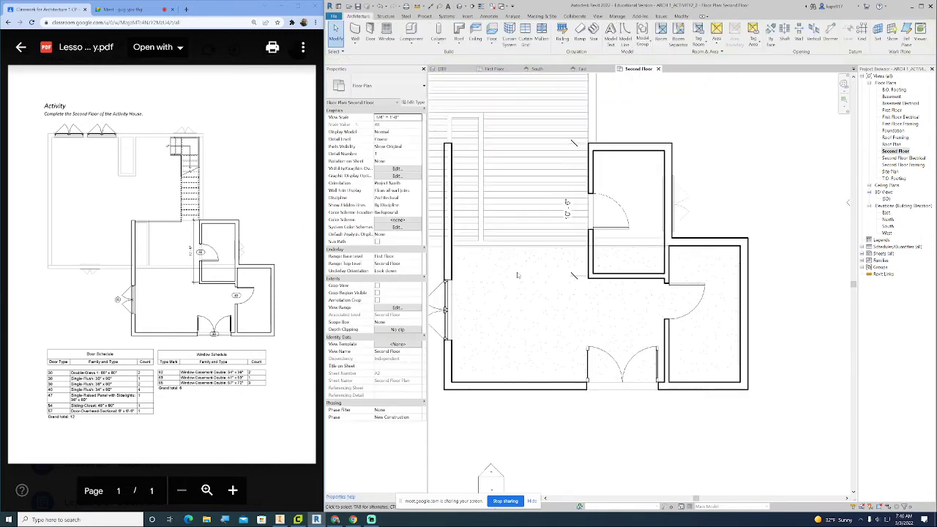
scroll(517, 275, down, 2)
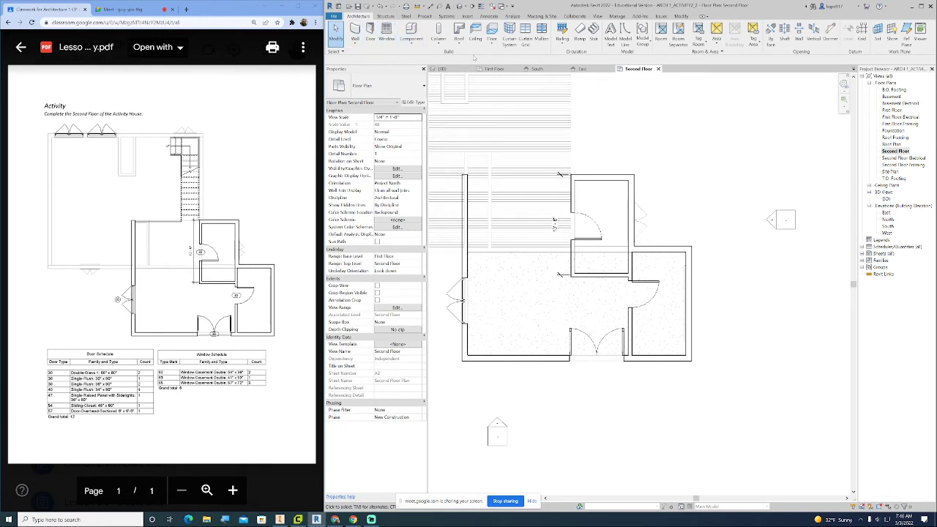
click(492, 44)
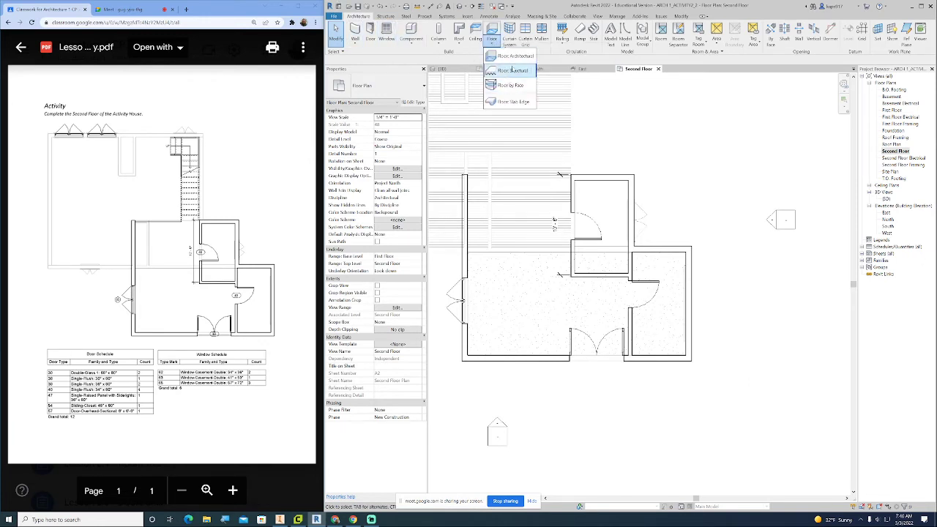
click(512, 66)
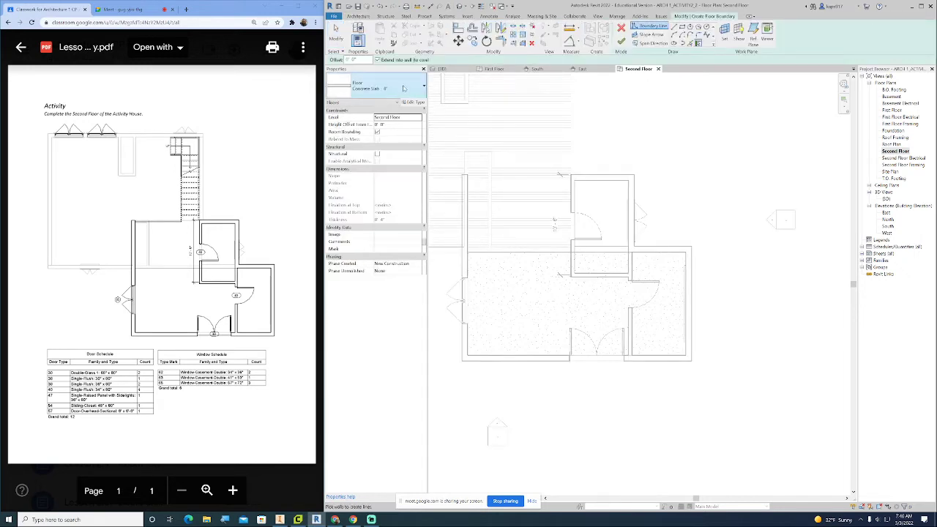
click(374, 86)
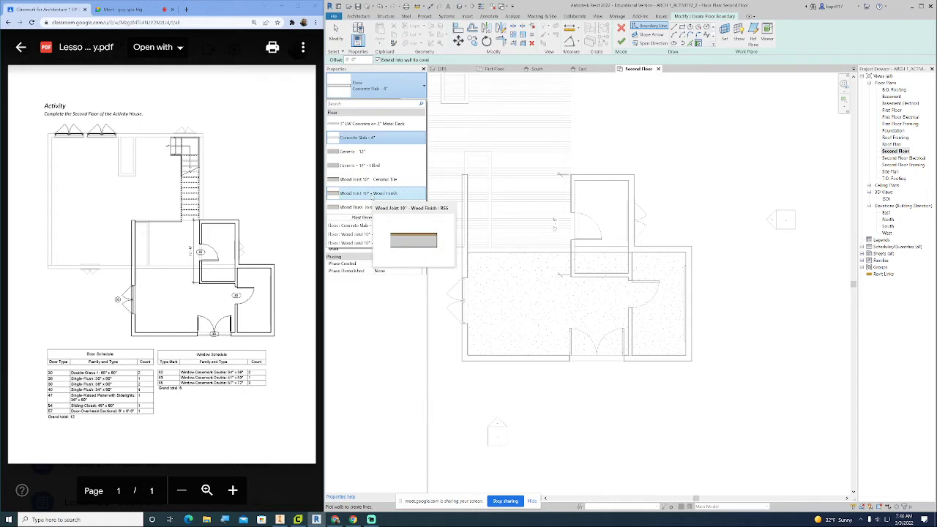
click(372, 193)
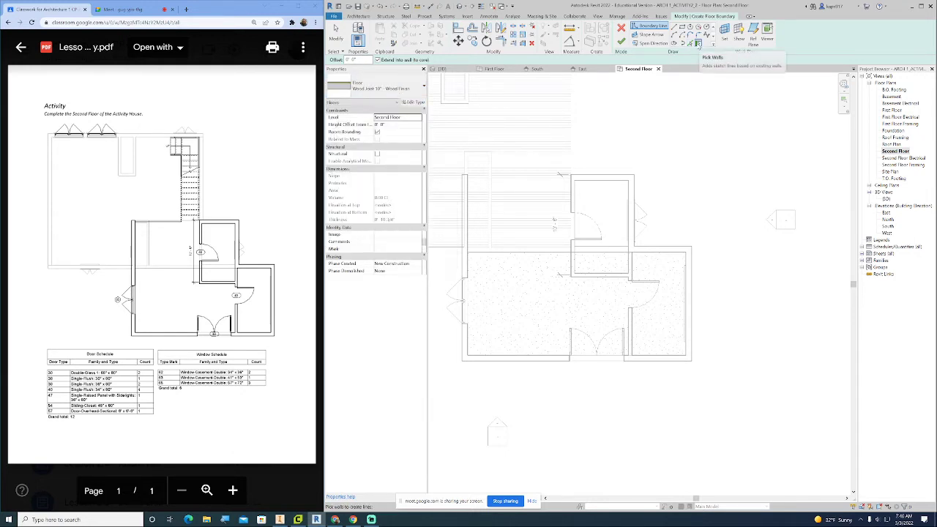
- Add floor boundary lines by picking the exterior walls on the west, south and east sides and the small room's east and north walls
click(464, 262)
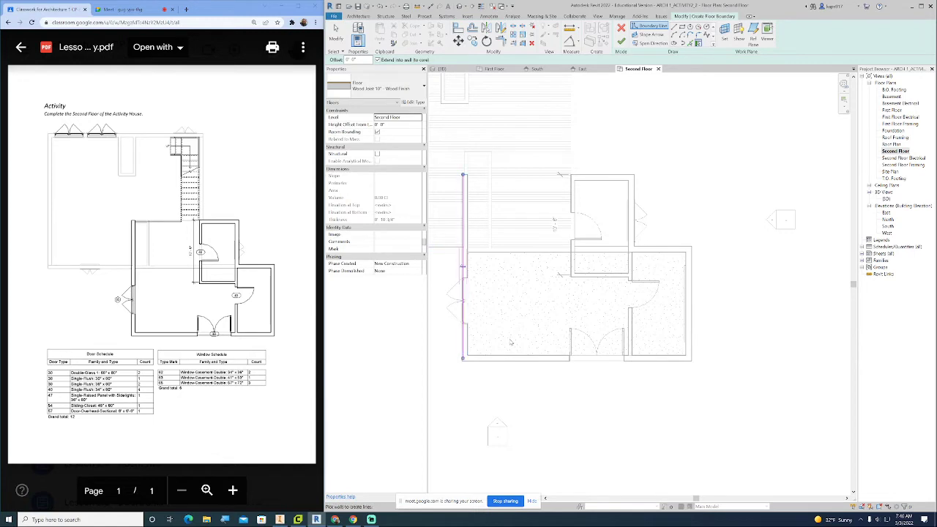
click(512, 359)
click(692, 323)
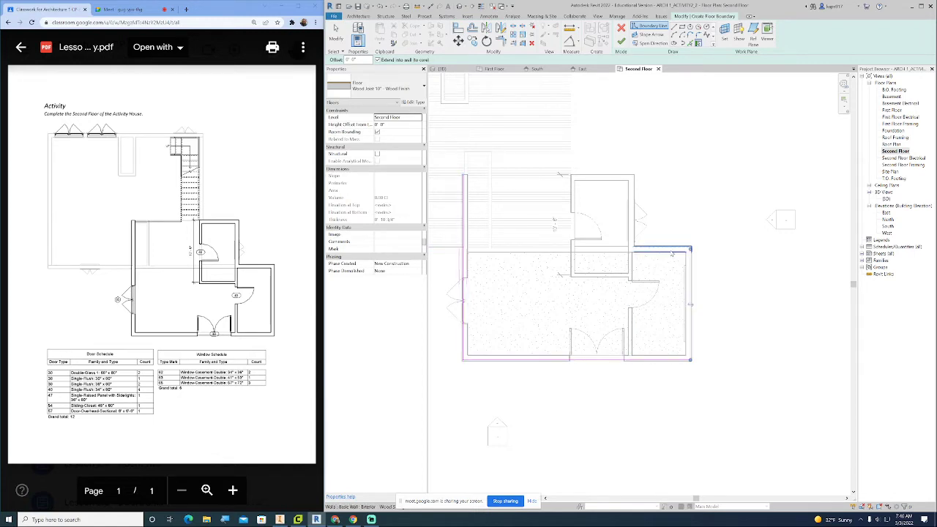
click(672, 250)
click(635, 223)
click(620, 185)
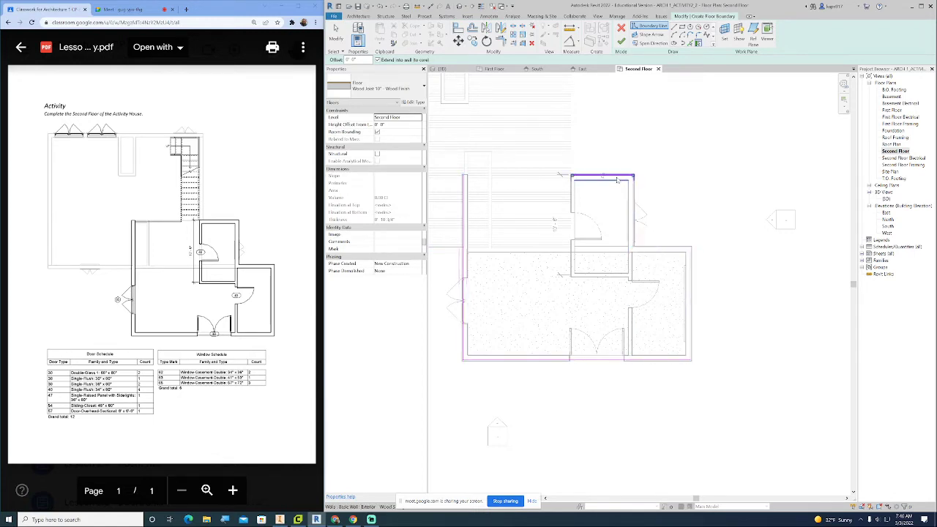
- Close the floor outline by trimming the small room's north boundary line and the west boundary line to a corner
click(501, 43)
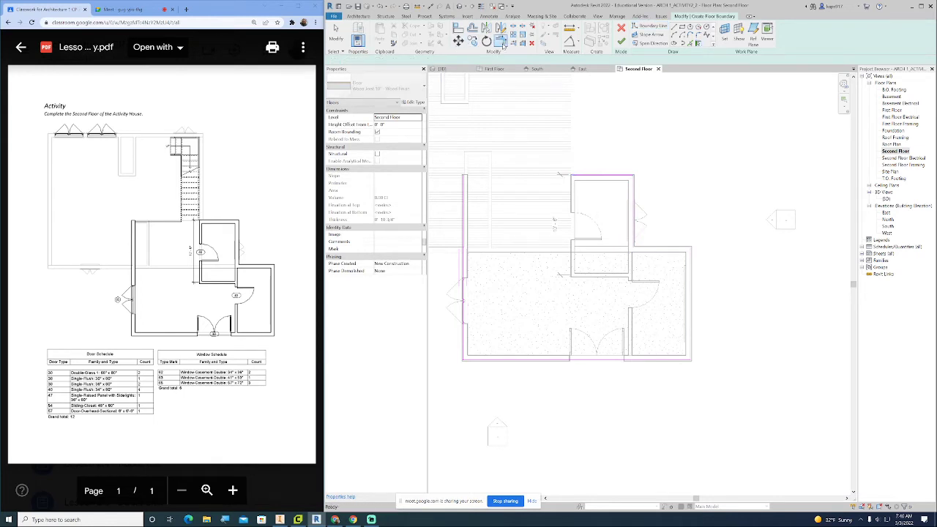
click(584, 178)
key(ctrl+z)
key(t)
key(r)
scroll(510, 180, up, 5)
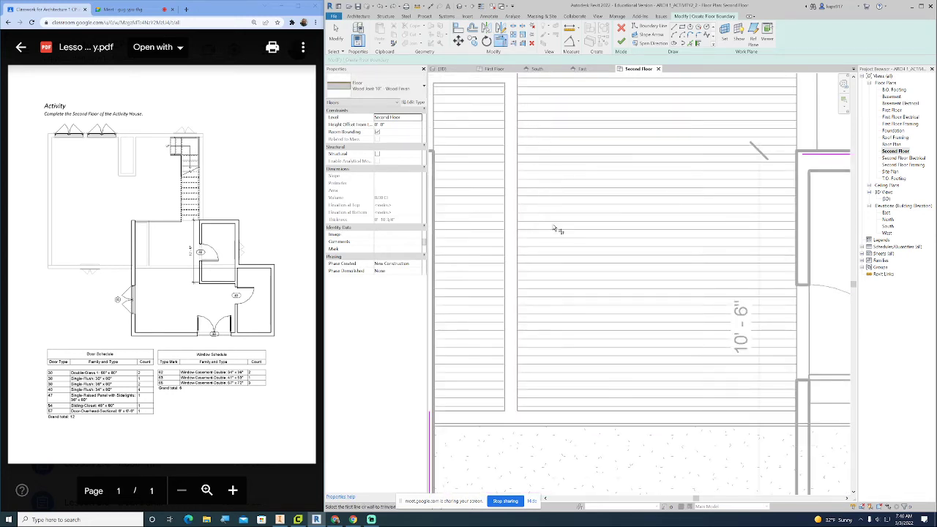
scroll(556, 230, down, 3)
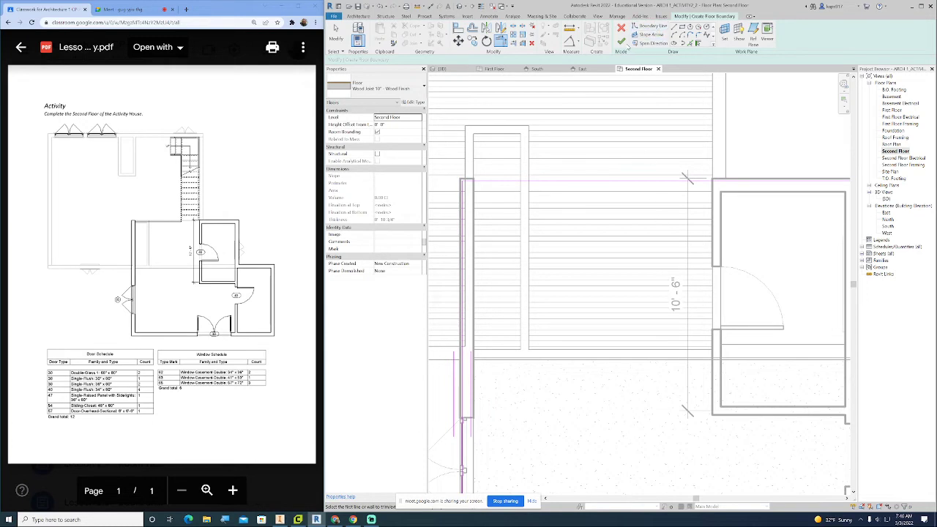
- Finish the floor sketch and attach the walls that reach up to the floor's level to its bottom
click(621, 41)
scroll(688, 136, down, 4)
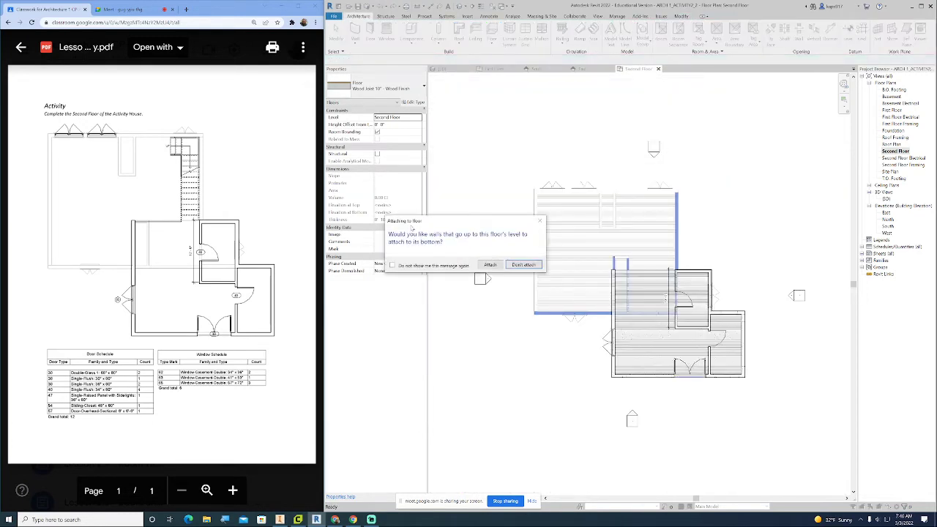
drag(412, 228, 487, 107)
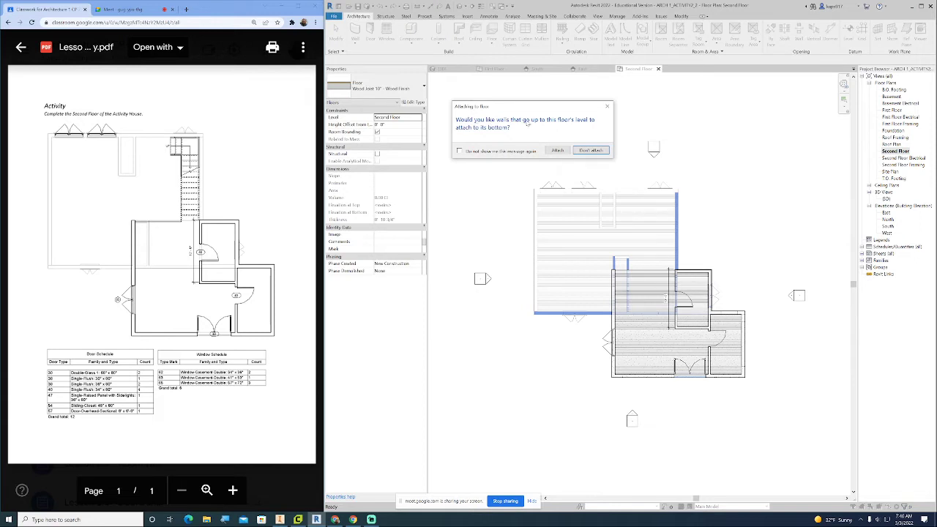
click(557, 150)
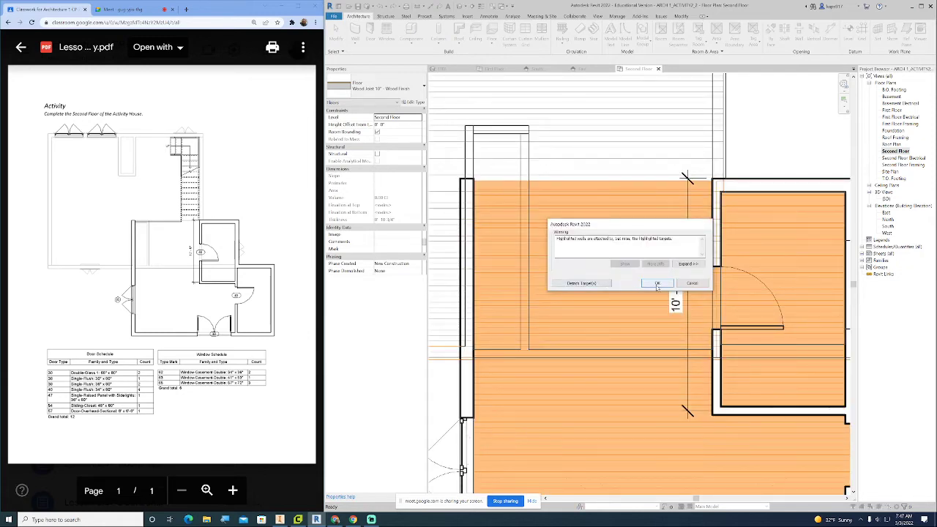
click(657, 284)
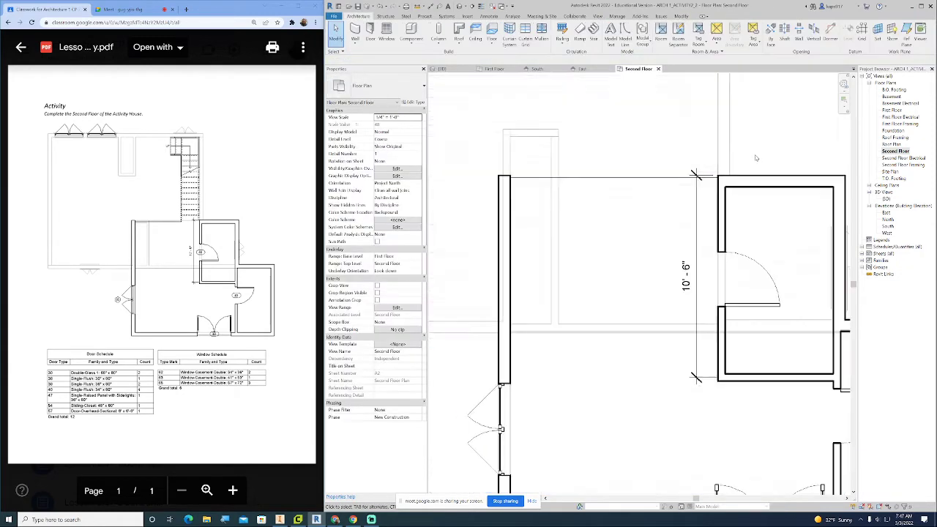
scroll(756, 157, down, 6)
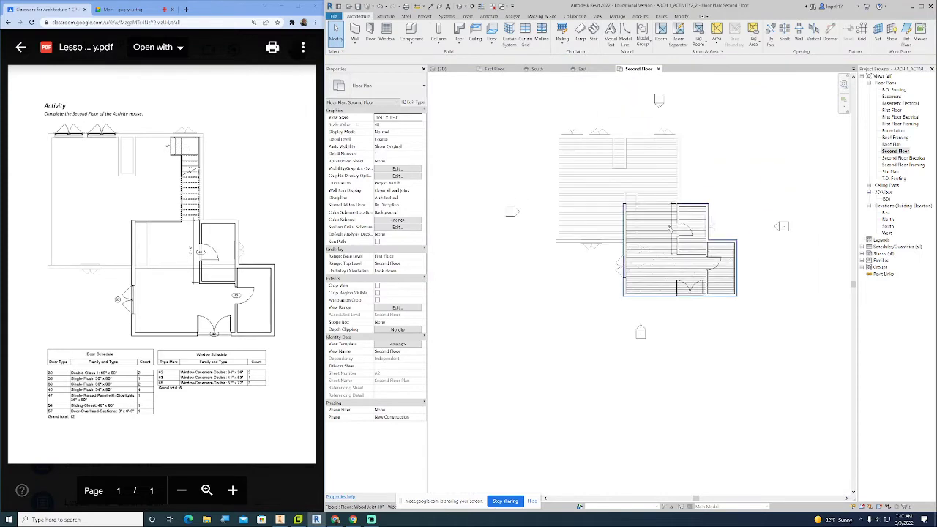
scroll(734, 223, up, 2)
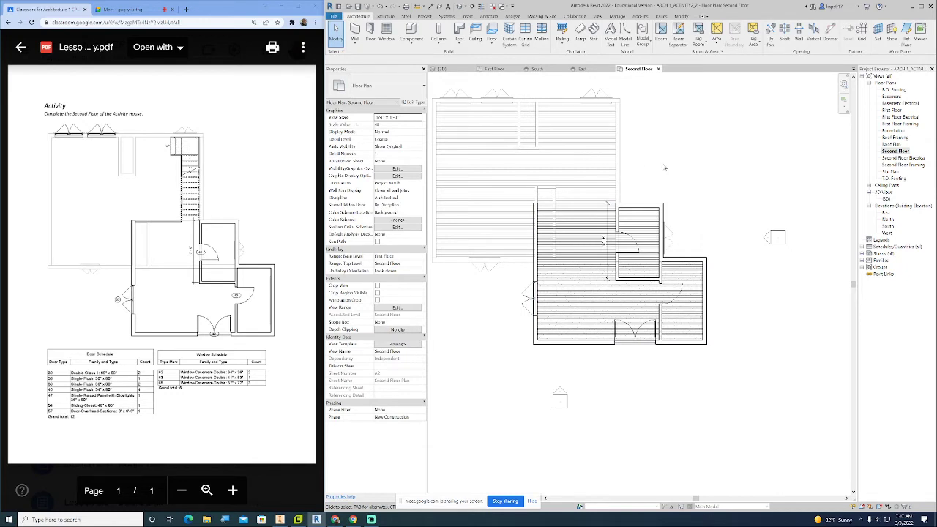
middle_drag(664, 168, 659, 172)
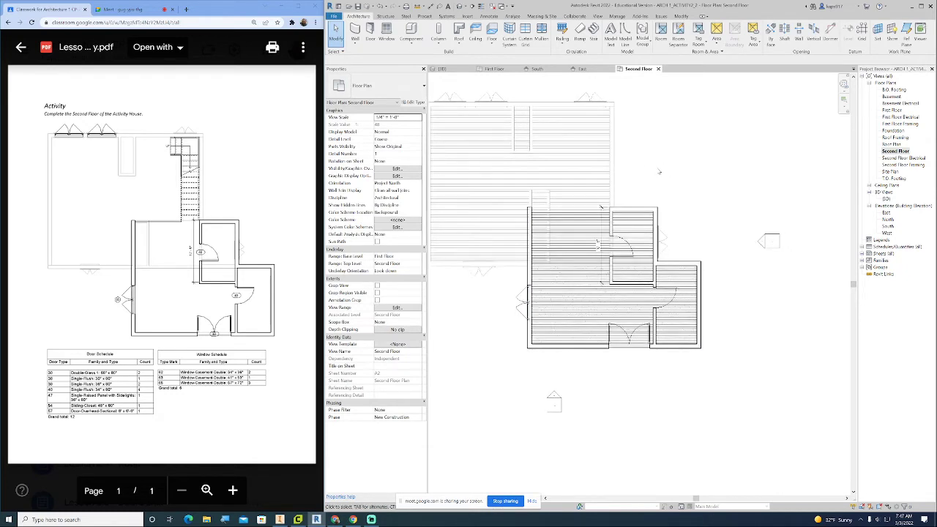
scroll(658, 176, up, 3)
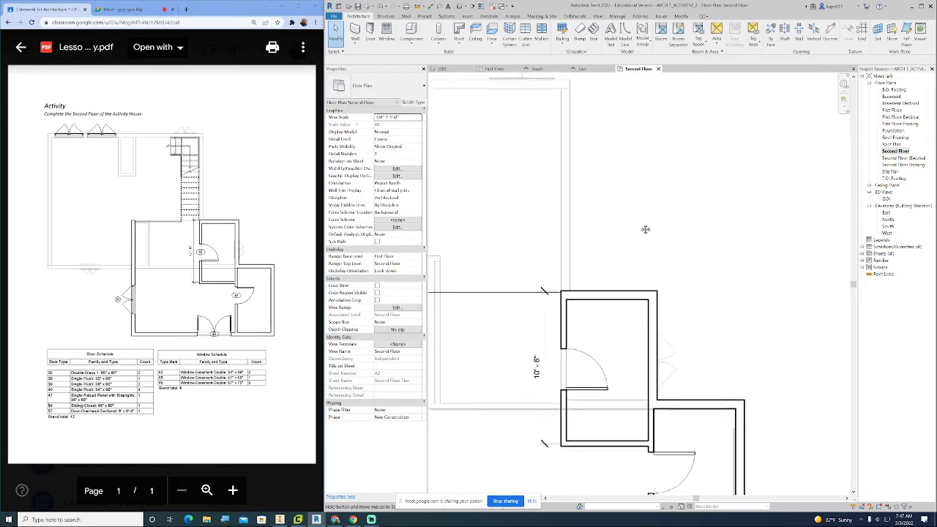
scroll(647, 220, down, 3)
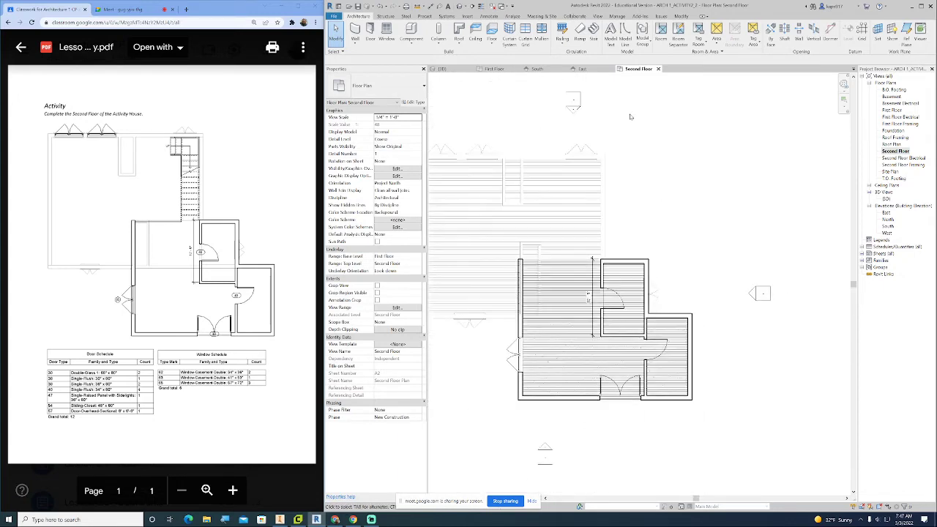
- Open the default 3D view and orient it to the left side of the house
click(461, 7)
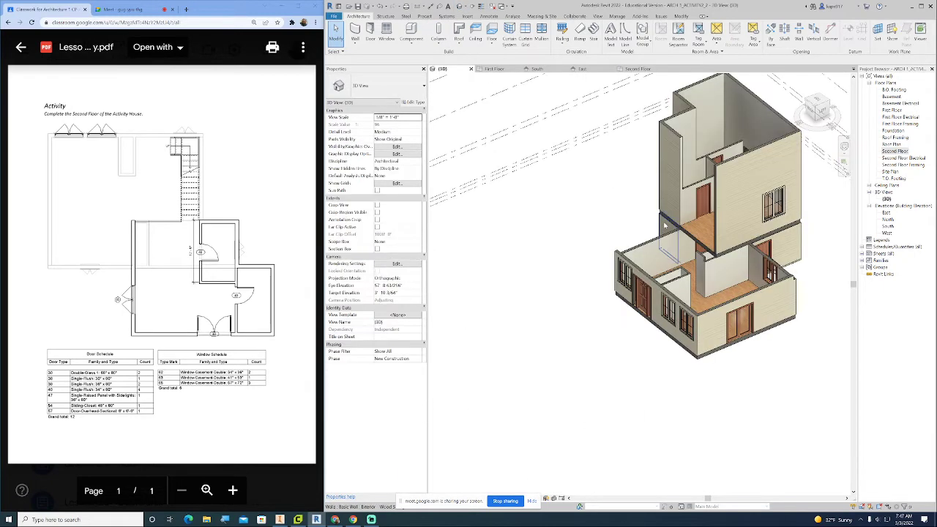
click(822, 108)
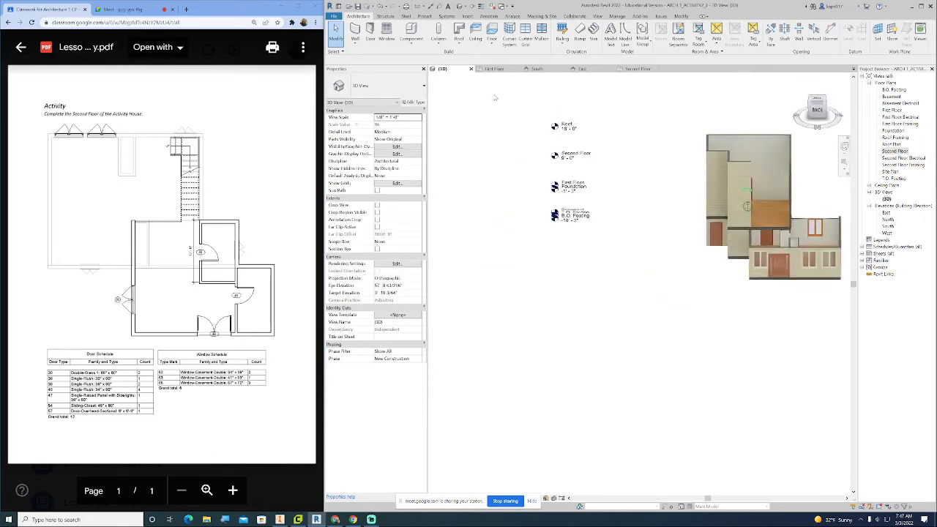
drag(830, 89, 801, 123)
click(810, 110)
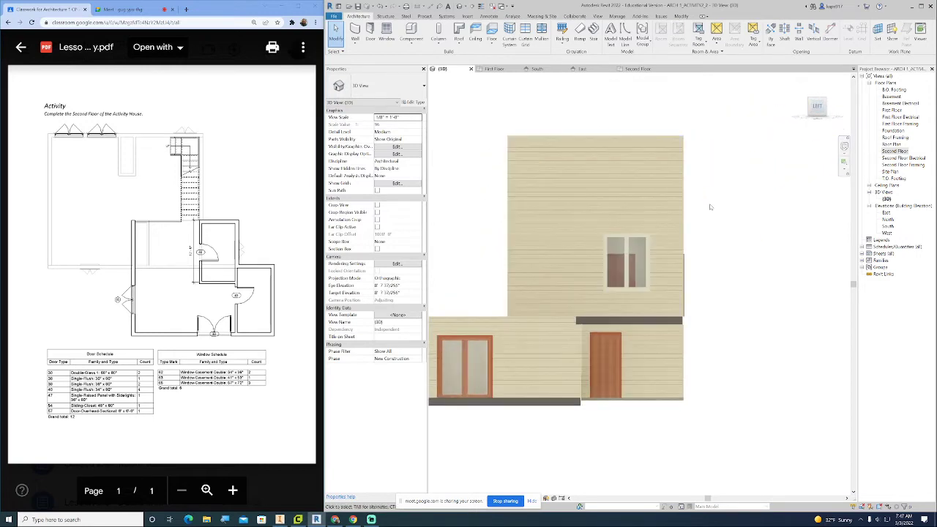
drag(725, 210, 581, 191)
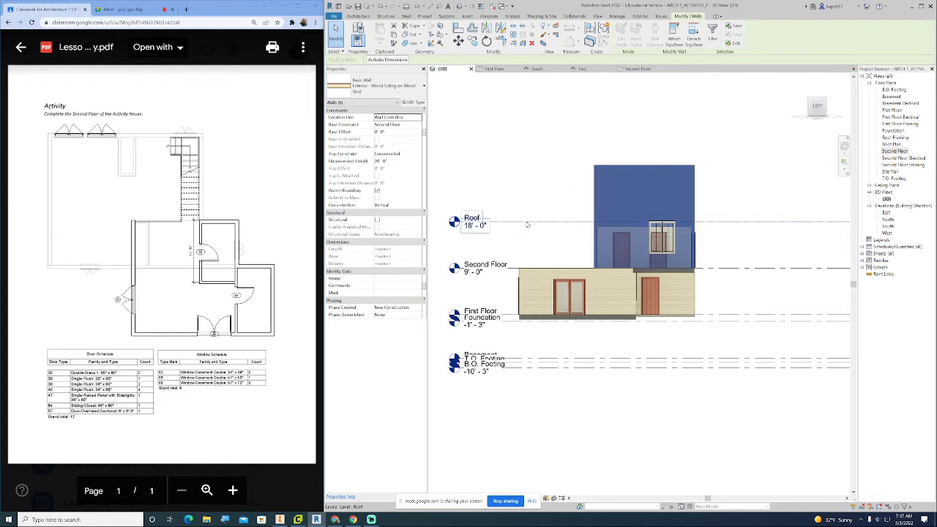
click(525, 186)
drag(722, 199, 547, 134)
drag(817, 110, 810, 148)
click(748, 175)
click(665, 165)
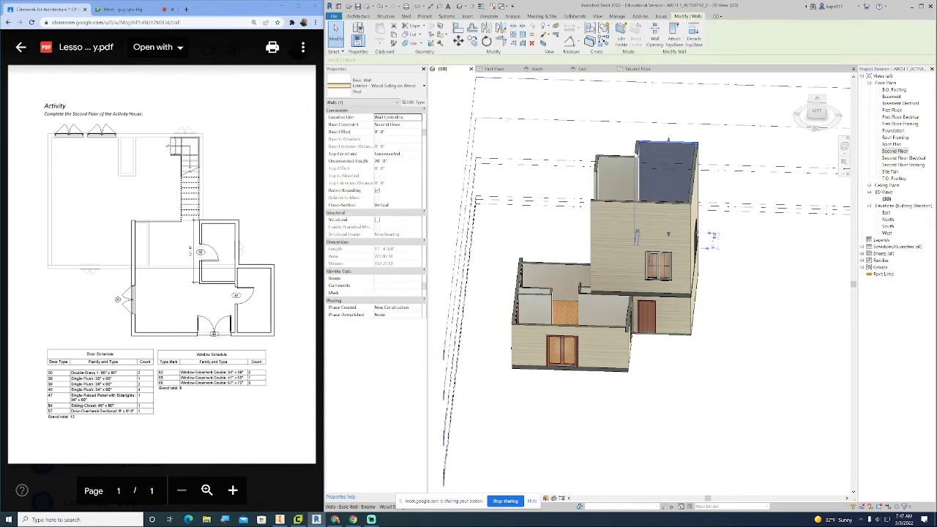
scroll(637, 153, up, 5)
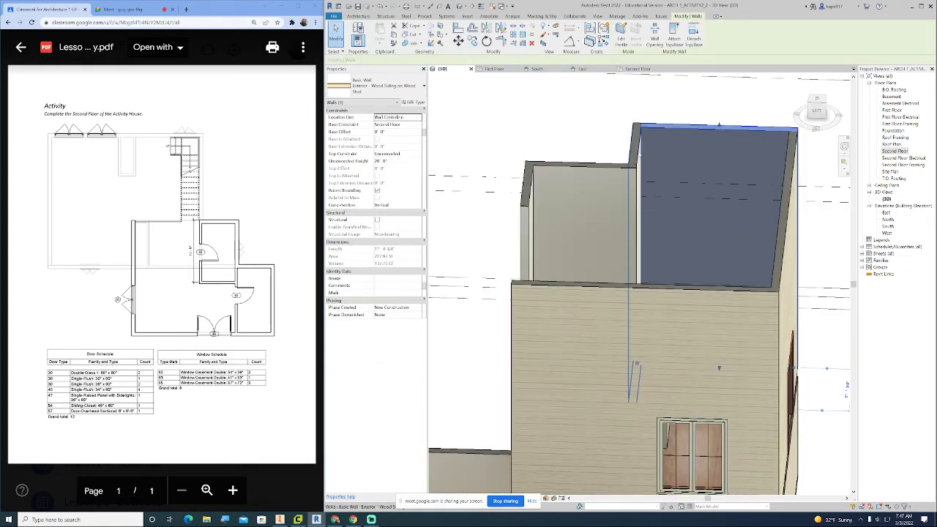
ctrl+click(531, 180)
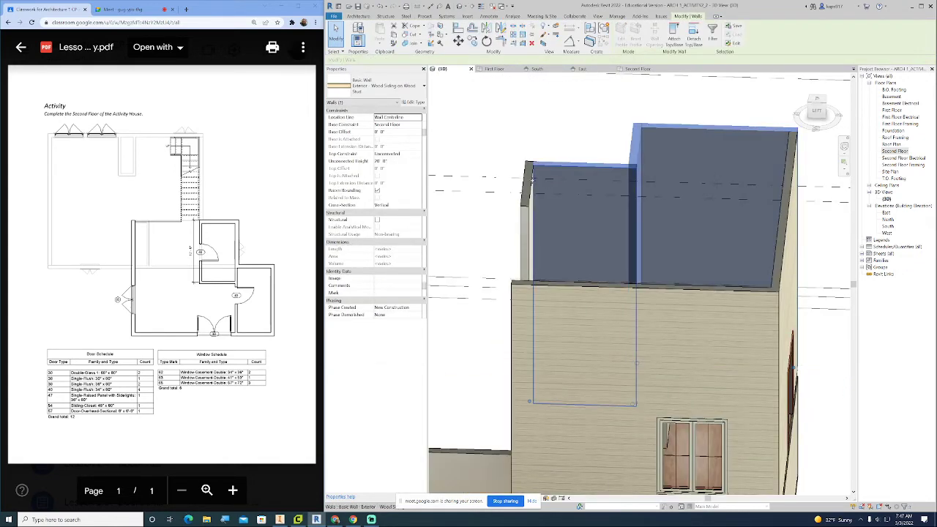
ctrl+click(530, 197)
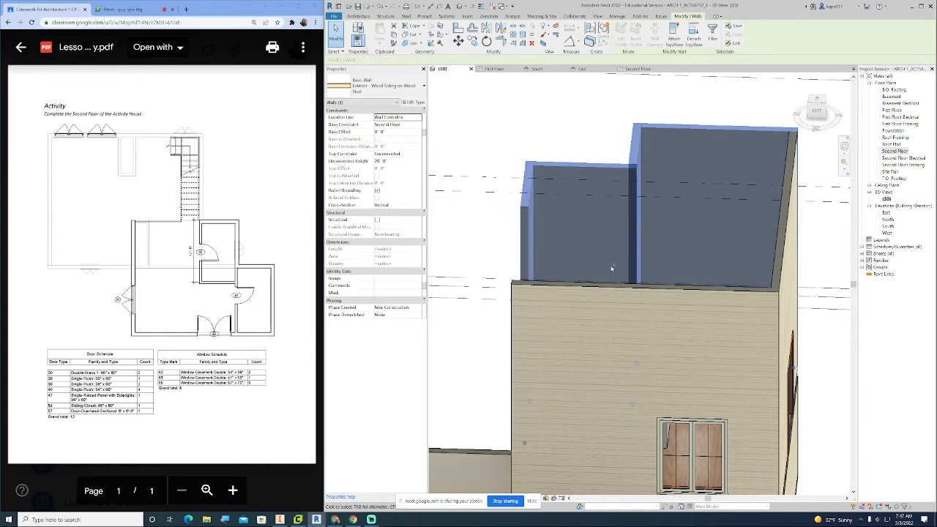
ctrl+click(607, 329)
ctrl+click(785, 245)
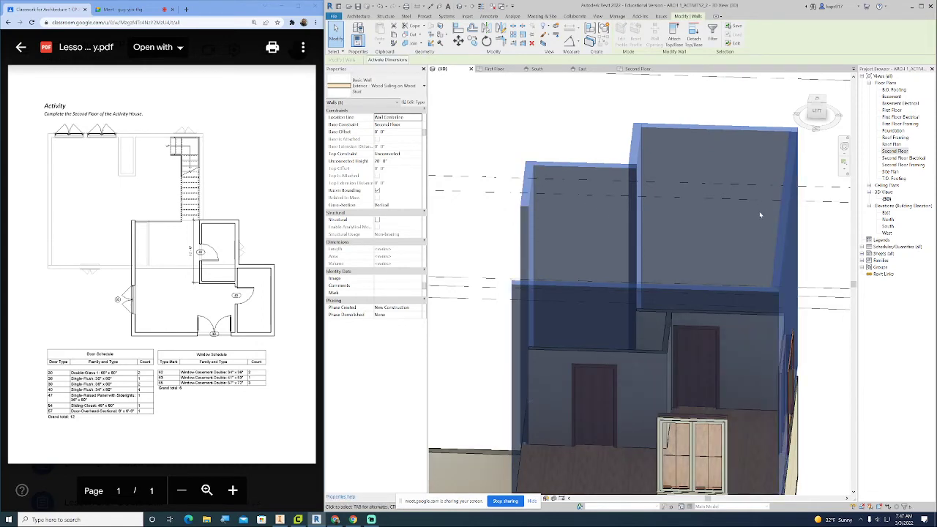
click(596, 127)
- Select the second-floor exterior walls together from the left side and set their top constraint to Up to level: Roof
click(817, 111)
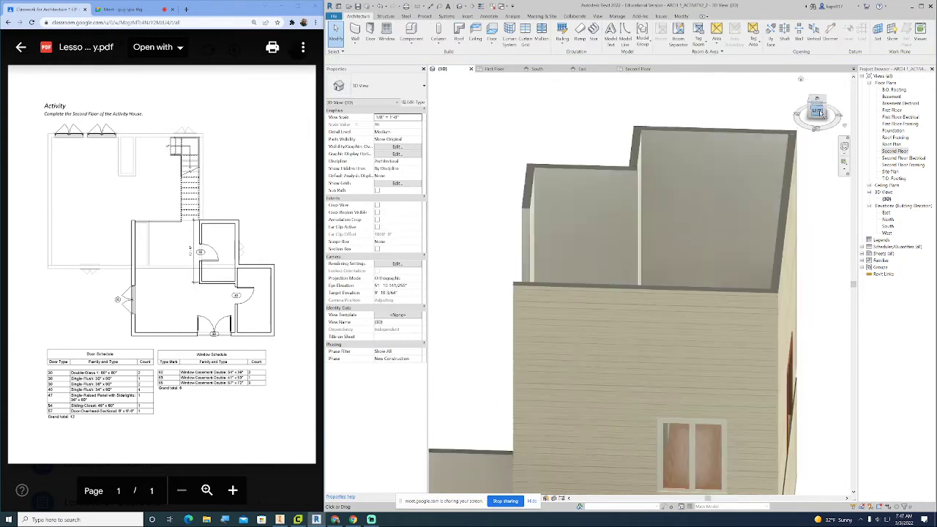
scroll(648, 286, down, 5)
middle_drag(685, 475, 643, 311)
scroll(643, 311, up, 2)
scroll(658, 273, up, 3)
middle_drag(664, 239, 674, 301)
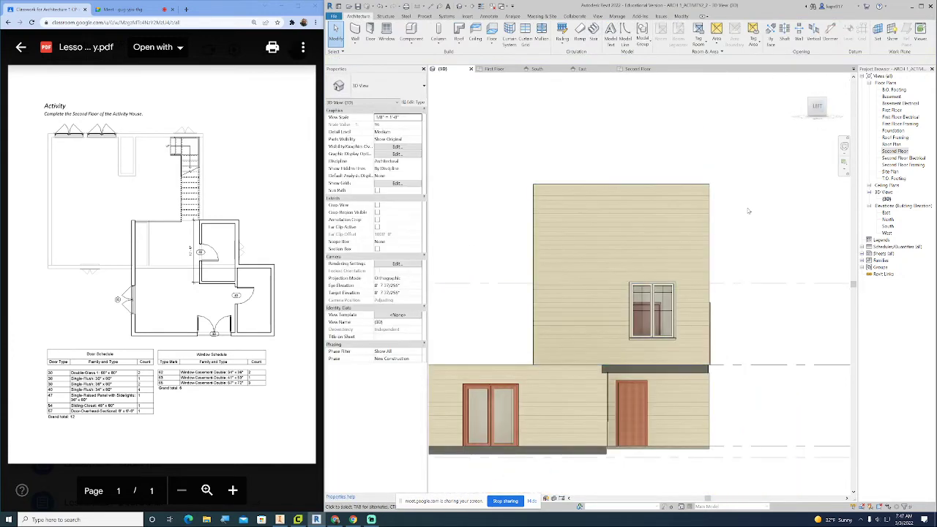
drag(770, 247, 482, 119)
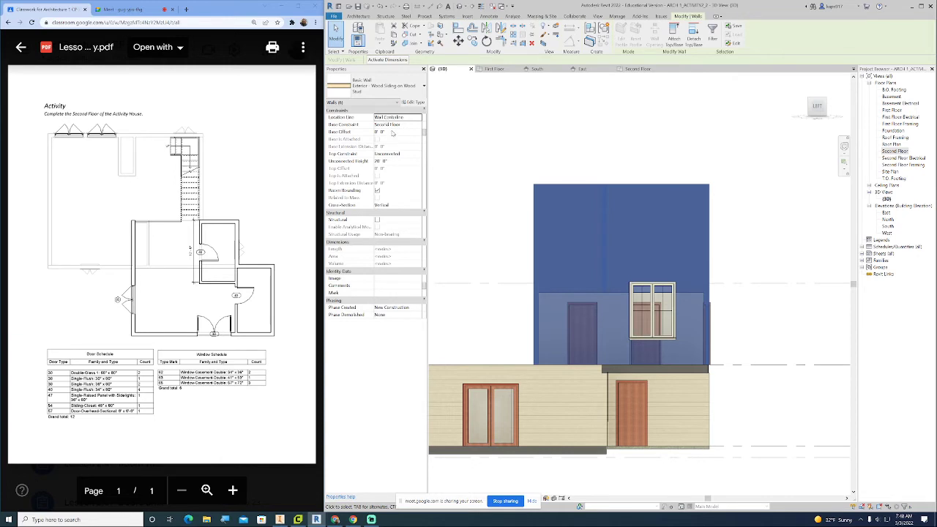
click(397, 155)
click(419, 154)
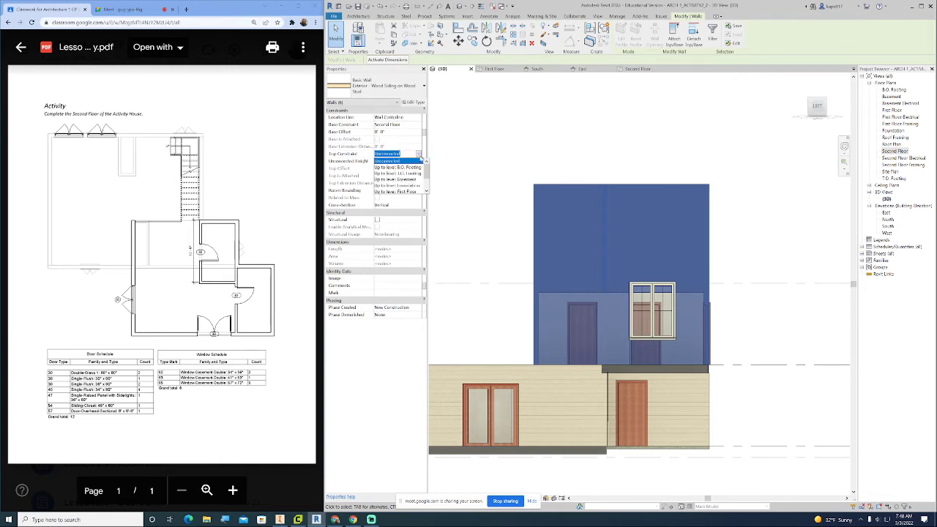
scroll(428, 183, down, 1)
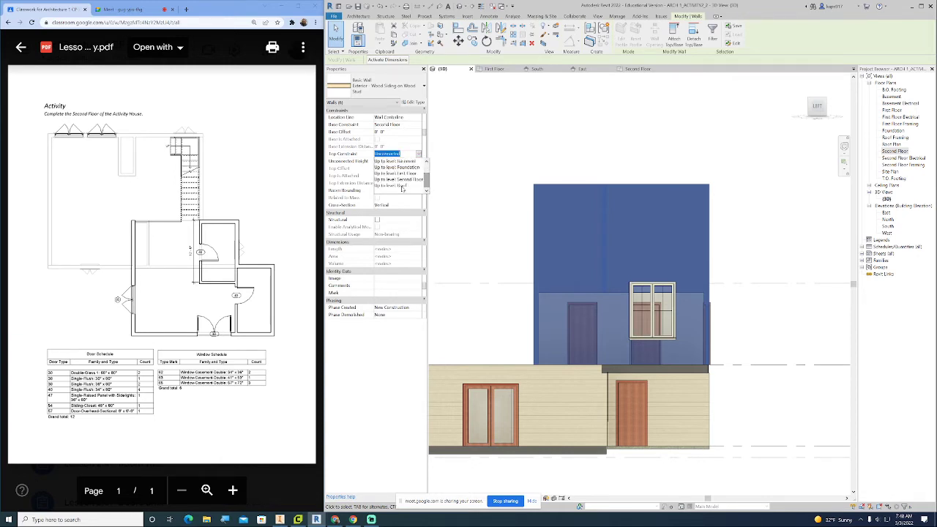
scroll(468, 206, down, 5)
middle_drag(481, 208, 610, 202)
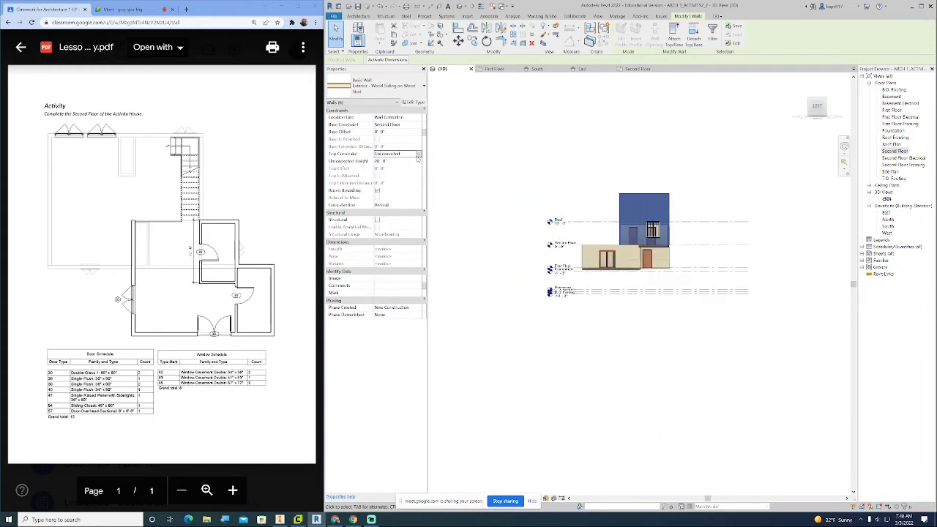
click(417, 155)
click(426, 189)
click(402, 191)
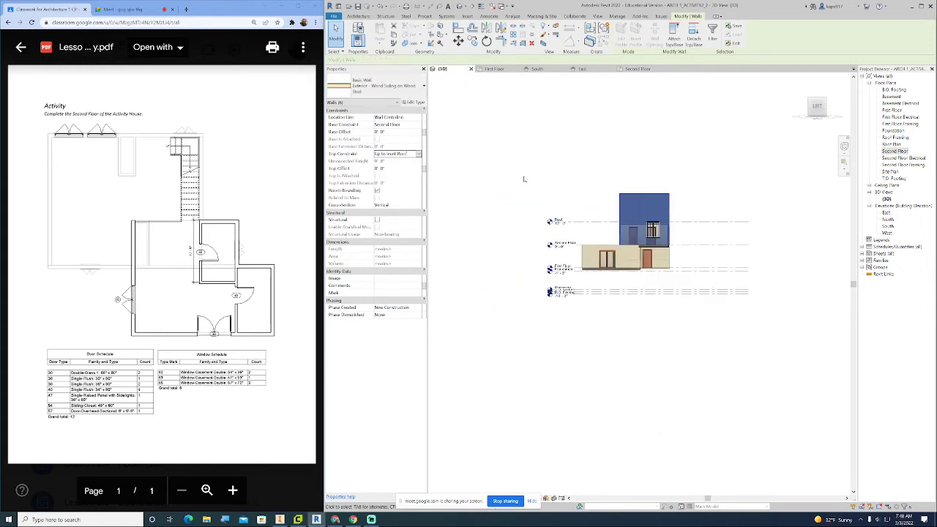
click(524, 178)
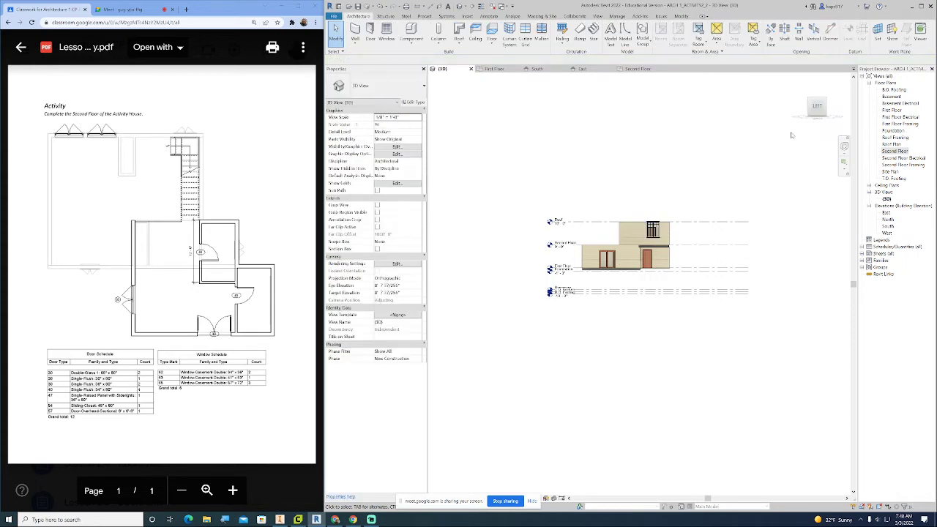
- Align the short first-floor interior partition under the upper storey with the edge of the second-floor slab
click(817, 106)
shift+middle_drag(790, 154, 793, 180)
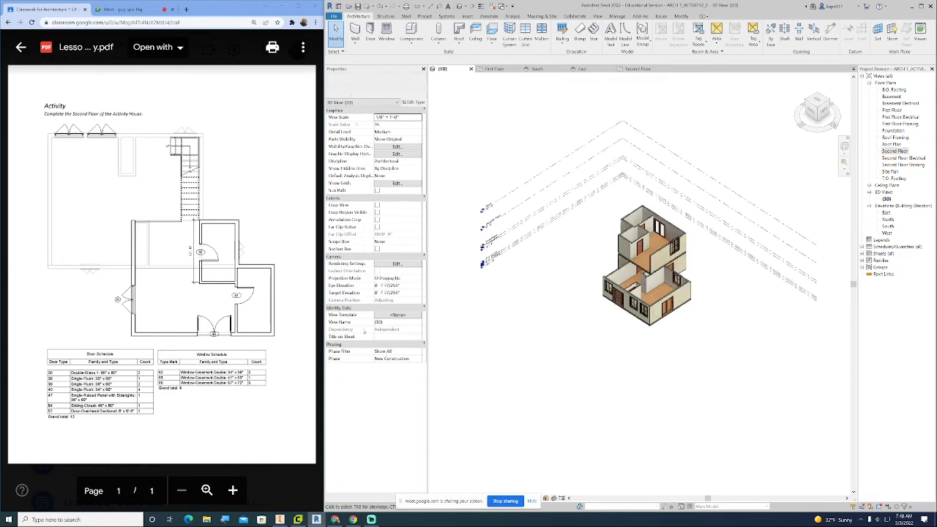
scroll(641, 281, up, 3)
scroll(641, 280, up, 3)
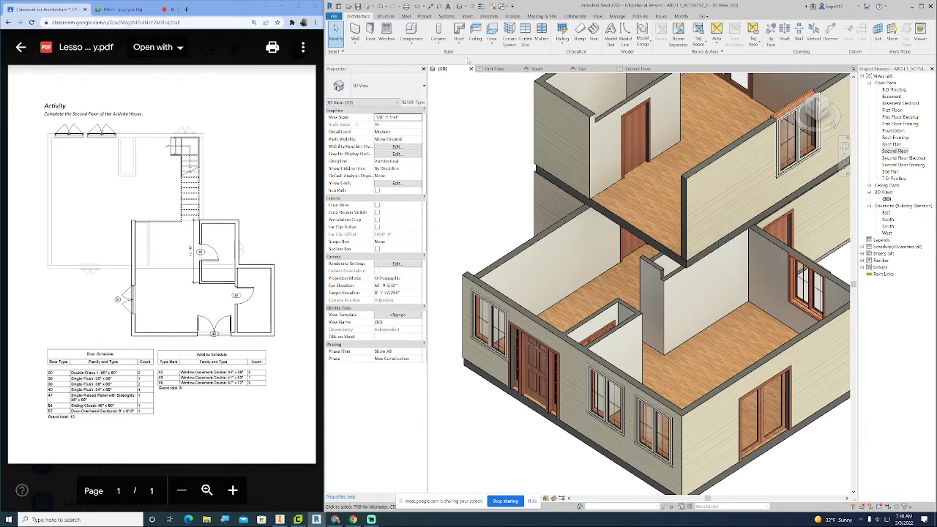
click(681, 16)
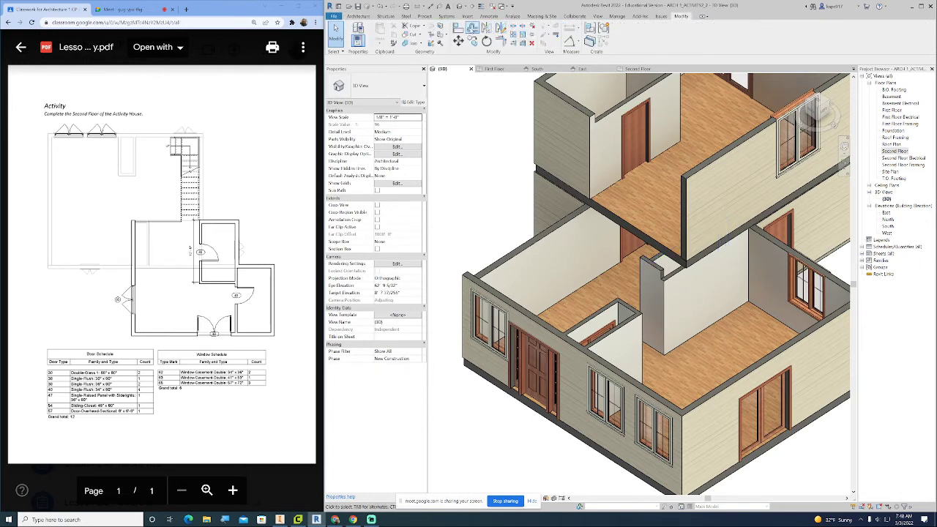
click(457, 27)
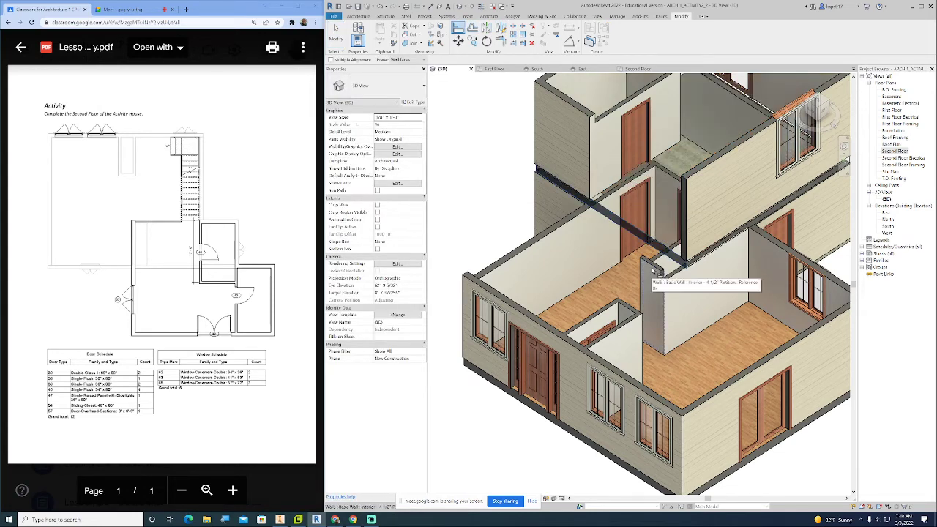
click(652, 271)
key(Escape)
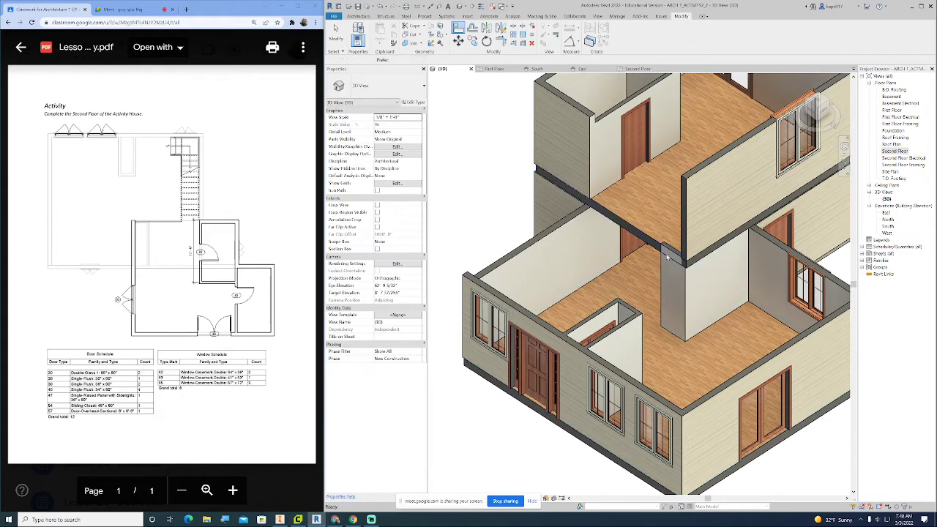
- Attach the top of the short first-floor partition to the second-floor slab above it
scroll(665, 249, up, 5)
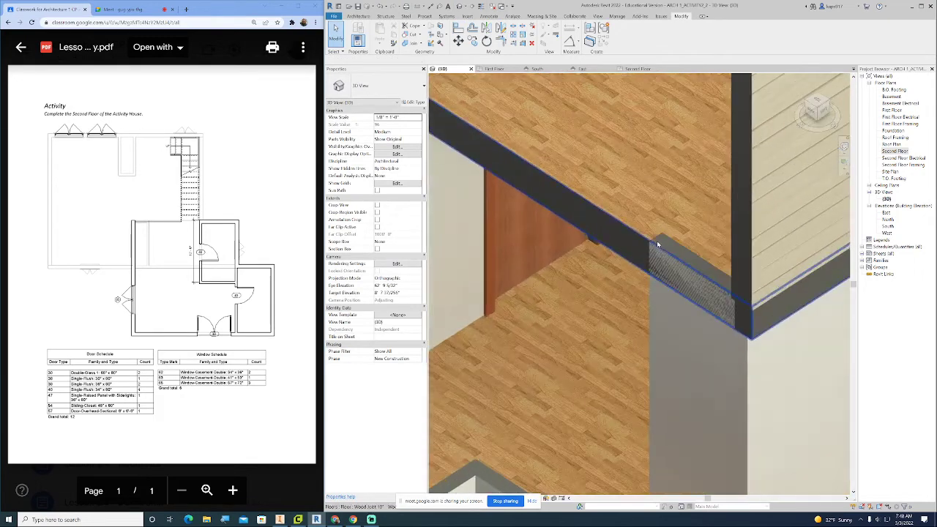
click(660, 236)
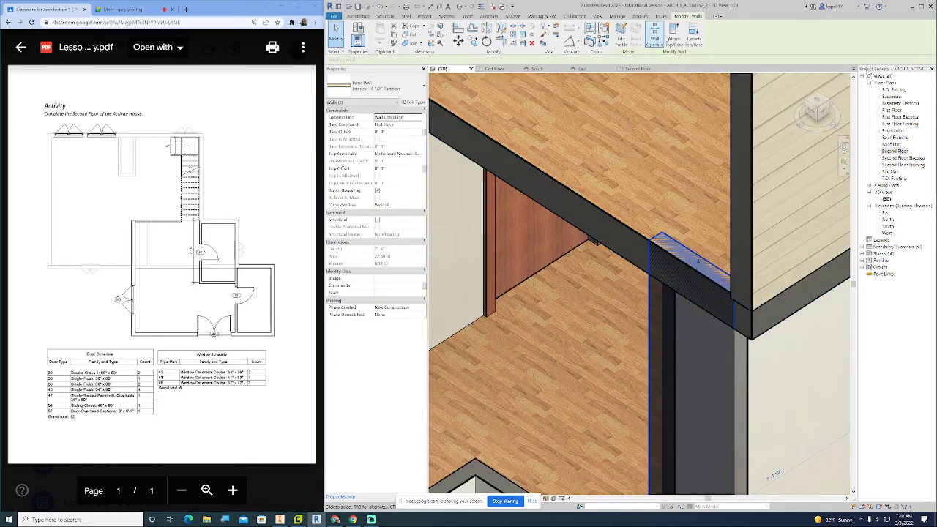
click(654, 221)
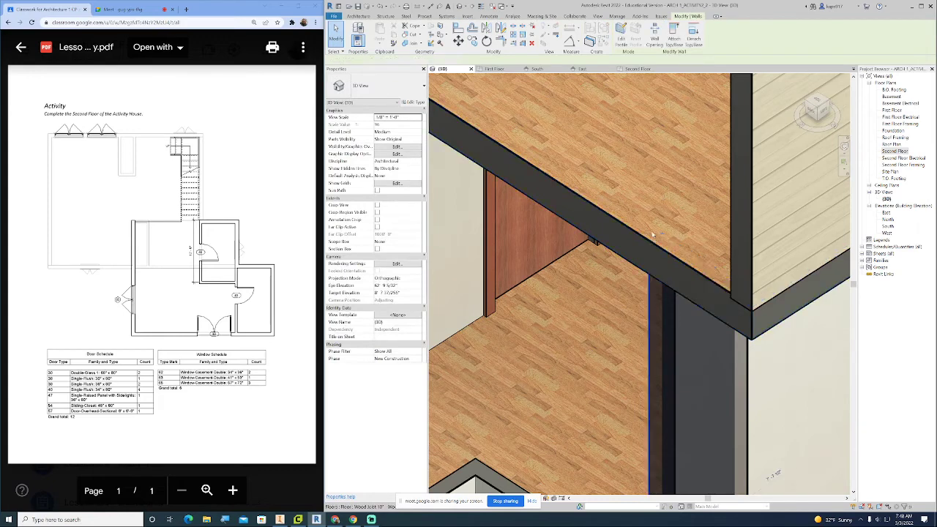
scroll(534, 192, down, 10)
click(534, 192)
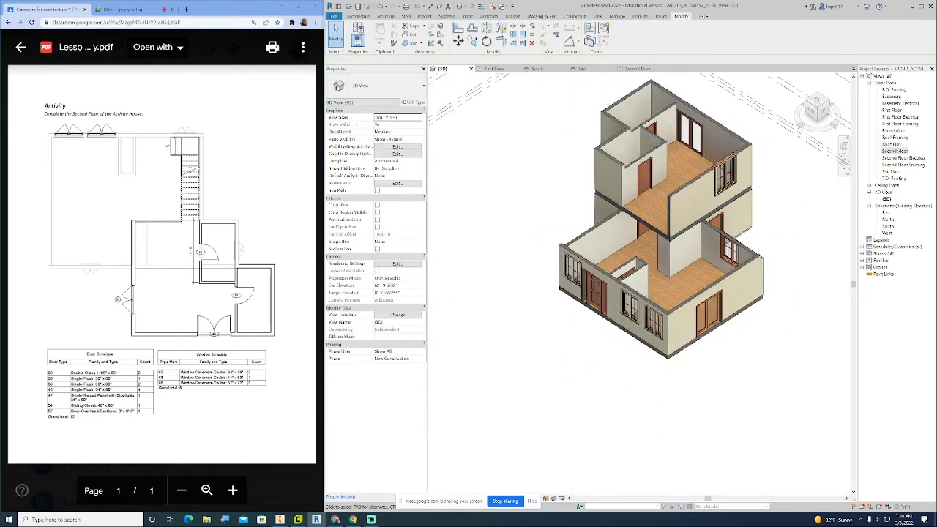
- Open the First Floor plan and start a new stair between the First Floor and Second Floor levels
double_click(892, 110)
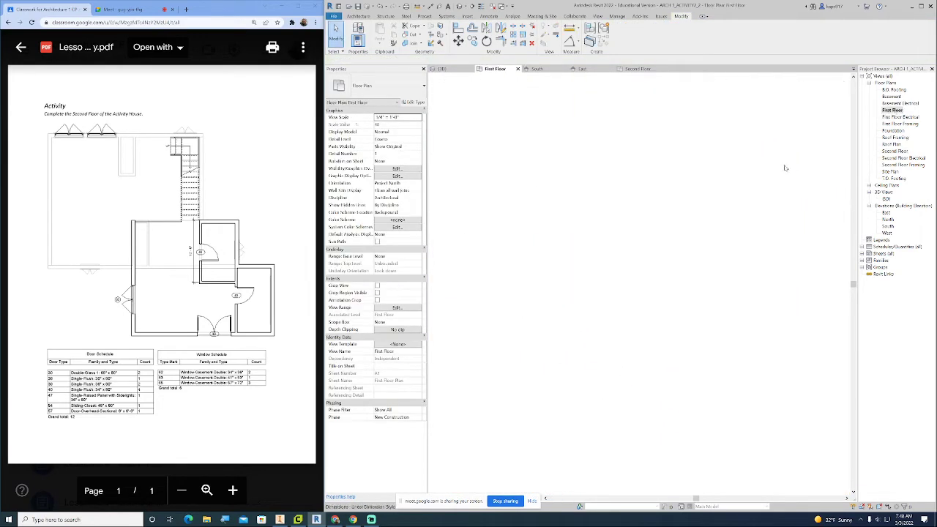
scroll(669, 203, up, 5)
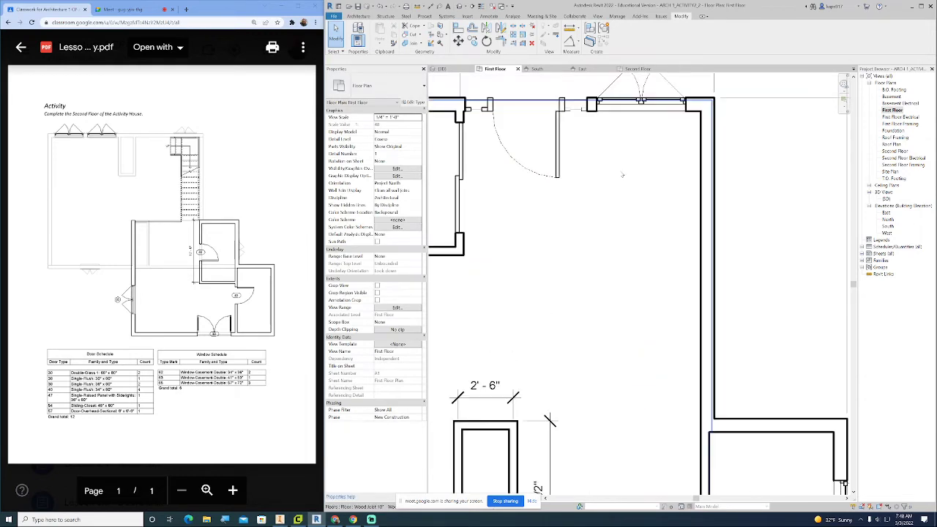
scroll(628, 264, down, 5)
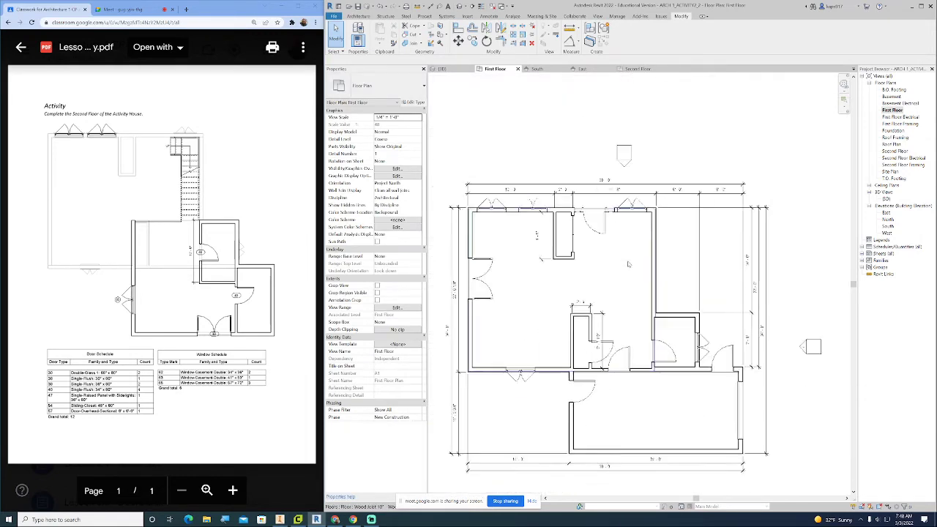
middle_drag(620, 245, 597, 303)
scroll(596, 303, up, 5)
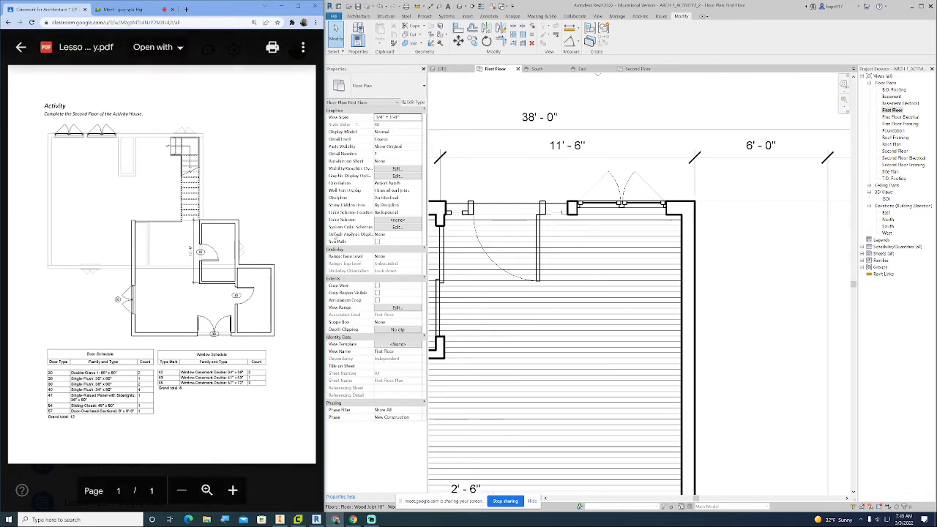
scroll(701, 253, down, 5)
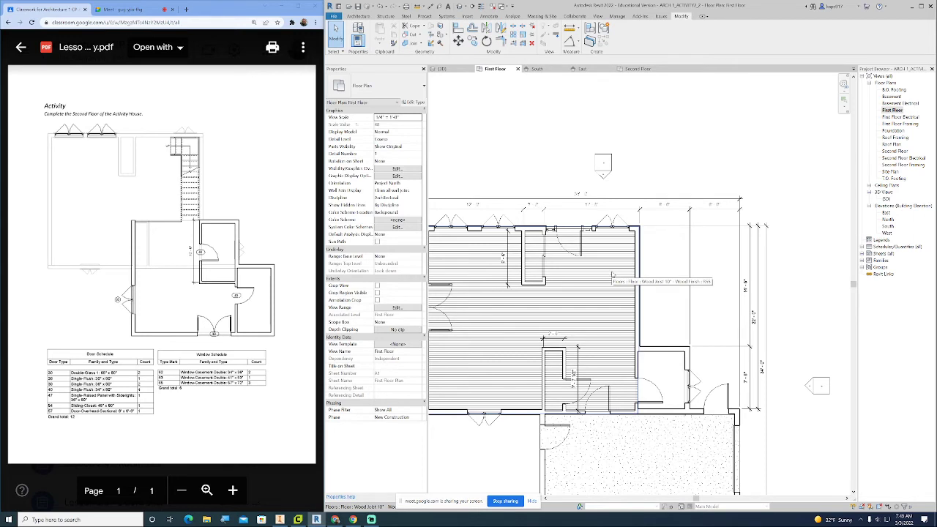
scroll(609, 274, down, 6)
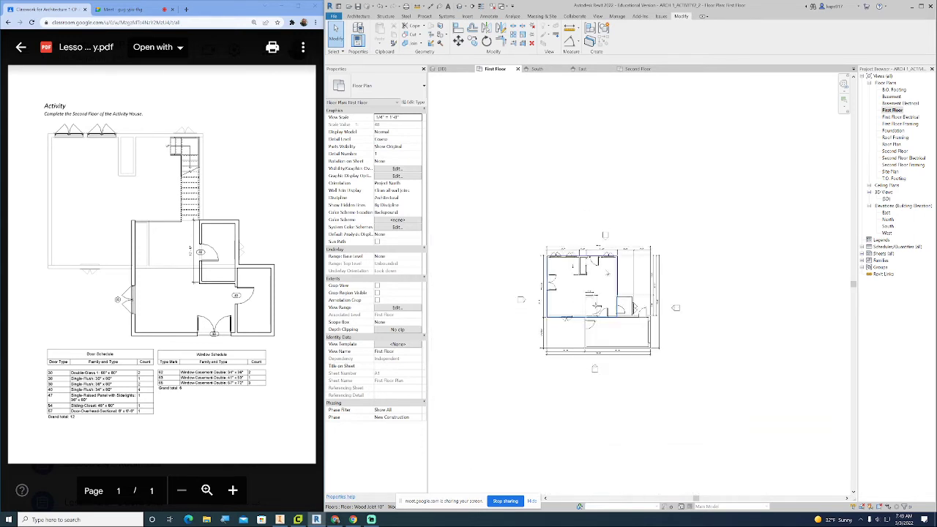
scroll(546, 240, up, 1)
click(357, 16)
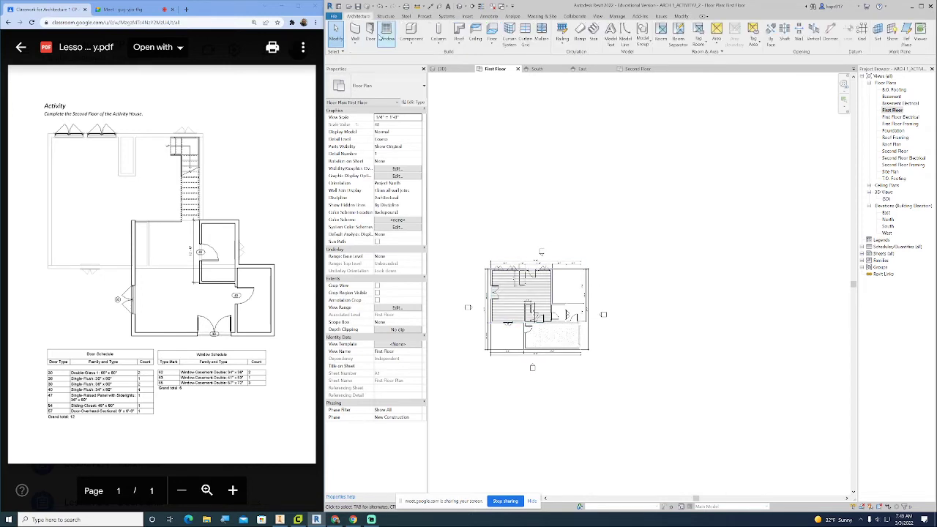
click(593, 31)
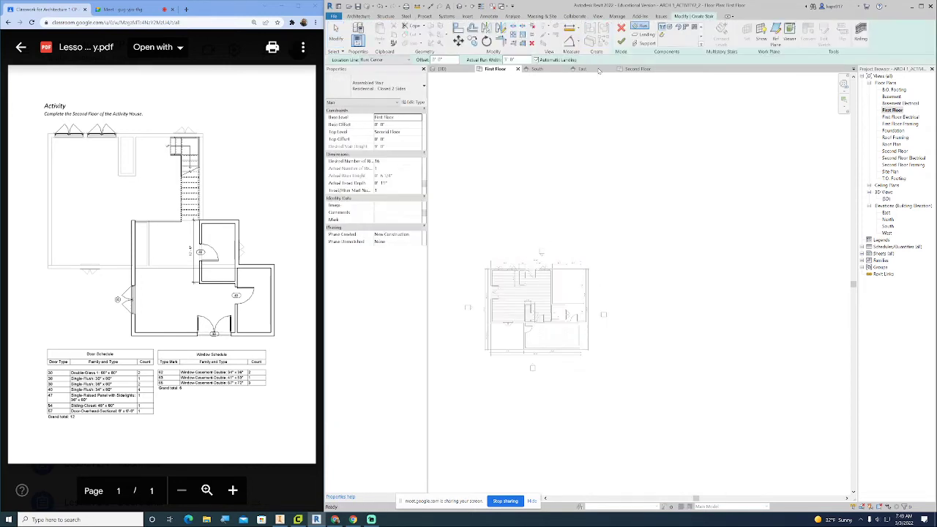
click(618, 183)
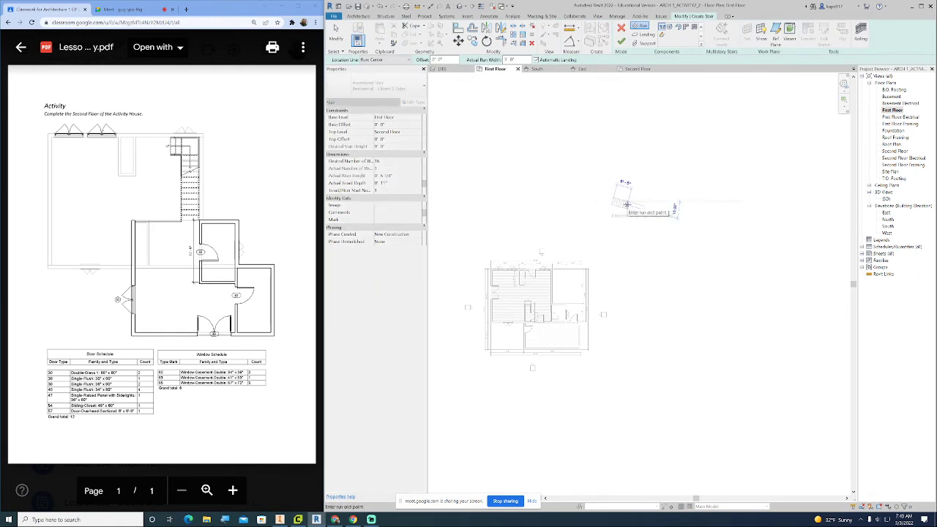
scroll(622, 201, up, 3)
right_click(614, 198)
click(641, 208)
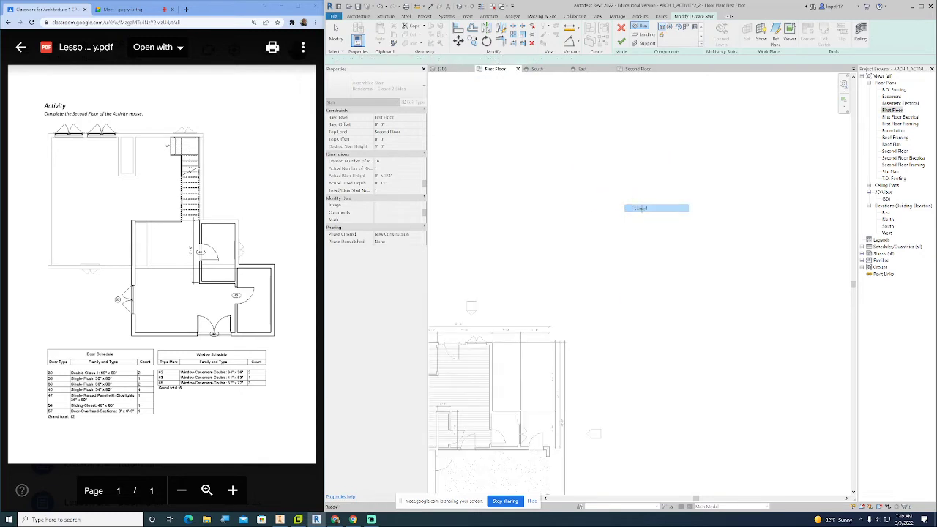
middle_drag(568, 288, 559, 218)
scroll(560, 217, up, 3)
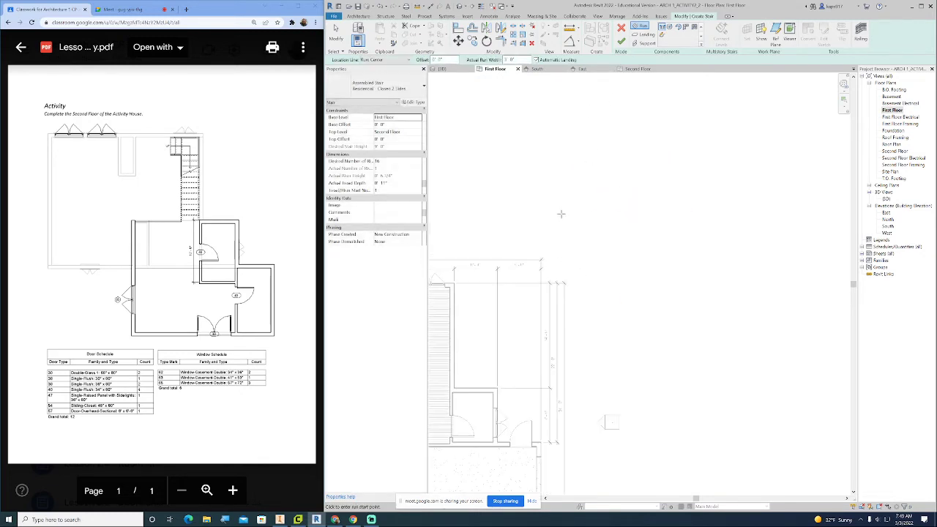
click(580, 204)
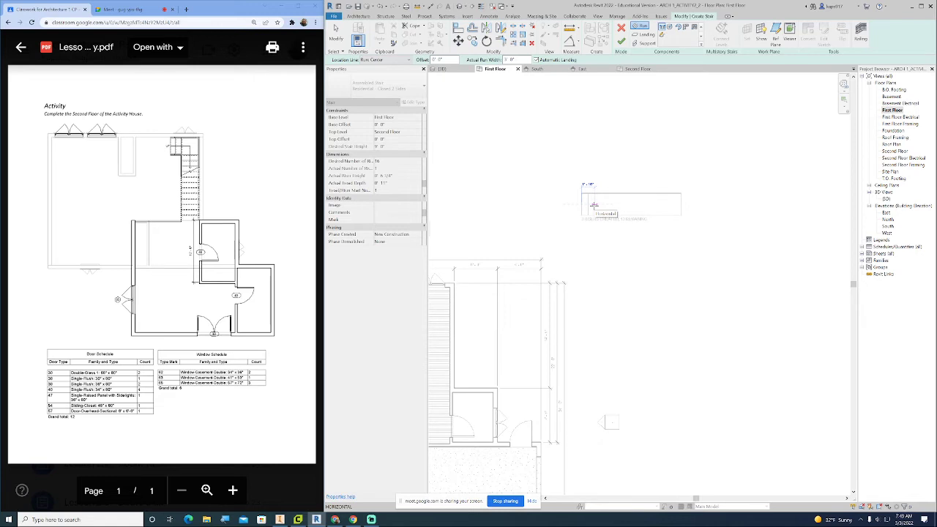
right_click(593, 204)
click(602, 210)
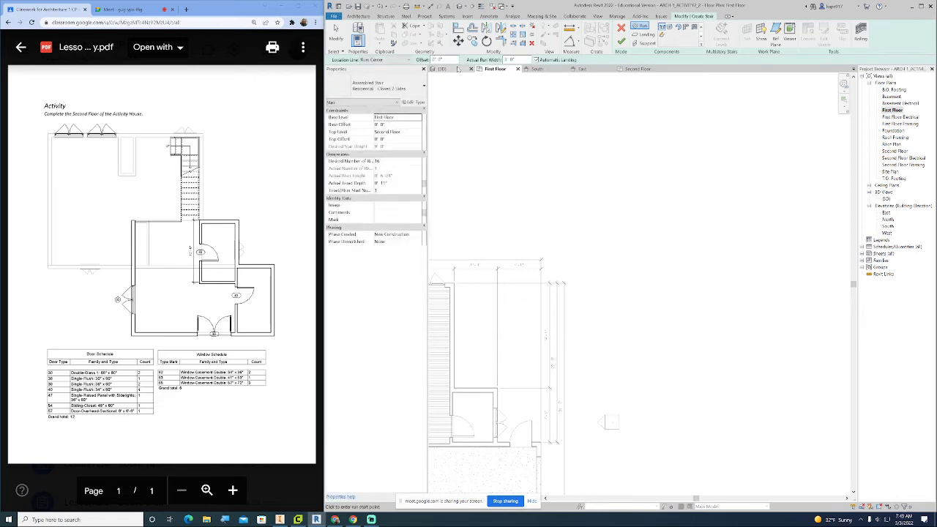
- Sketch an L-shaped stair in the empty area outside the house, using location line Run Right and a long run perpendicular to the short one
click(392, 59)
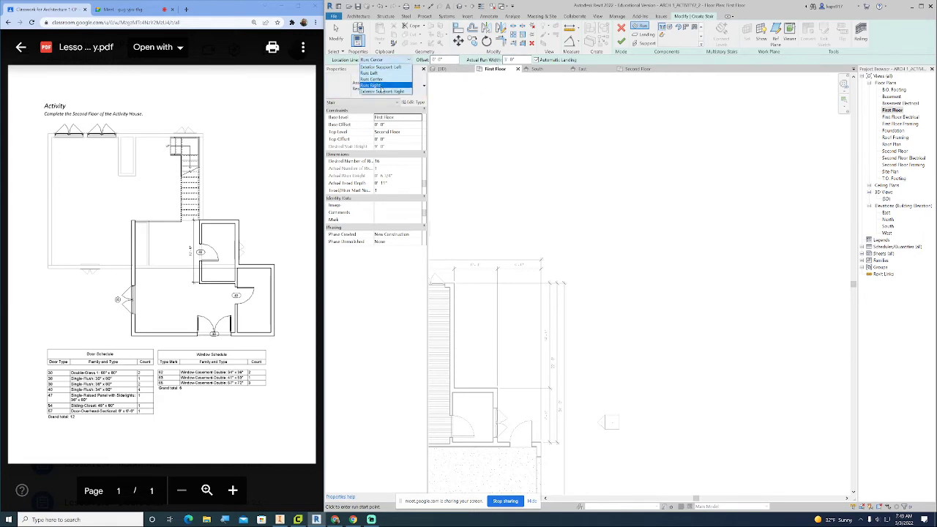
click(380, 86)
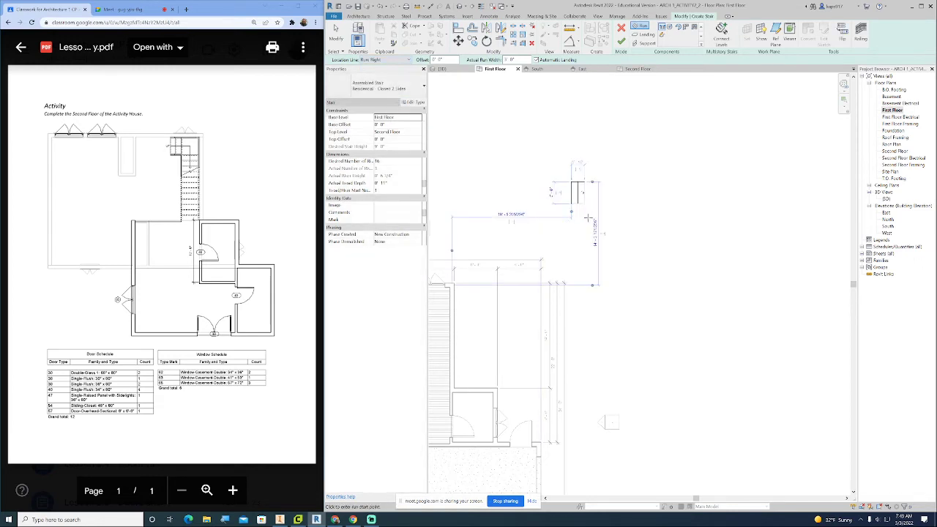
click(585, 182)
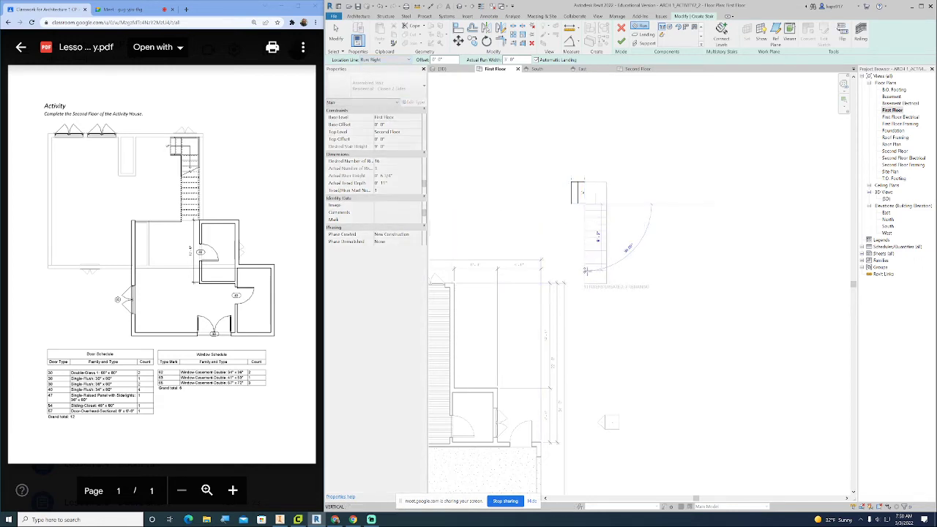
click(585, 284)
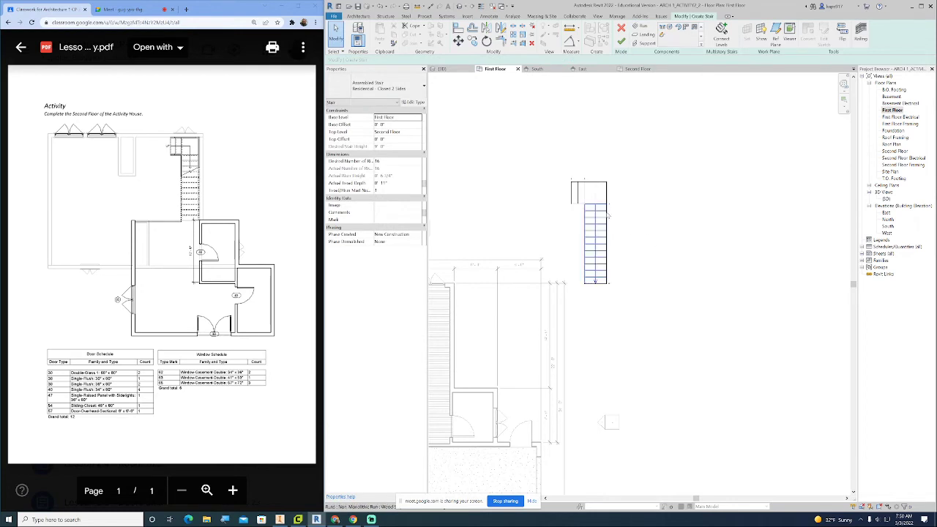
- Check the risers and landing corner of the L-shaped stair sketch, finish the stair and dismiss the railing warning
scroll(608, 214, up, 6)
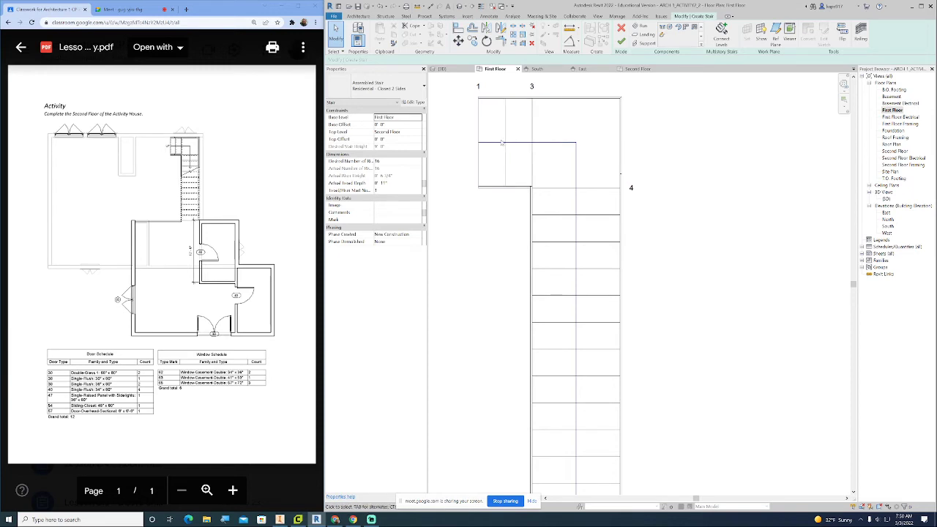
scroll(542, 188, down, 2)
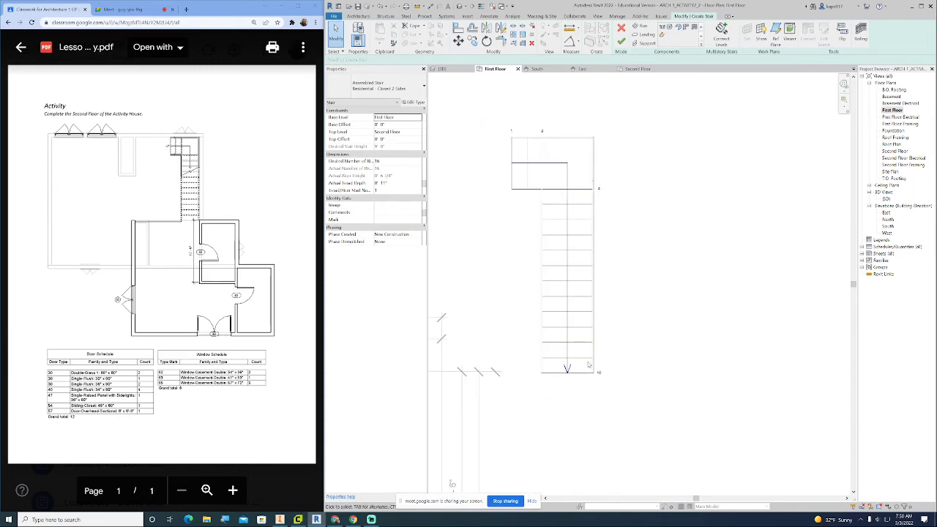
scroll(545, 185, up, 5)
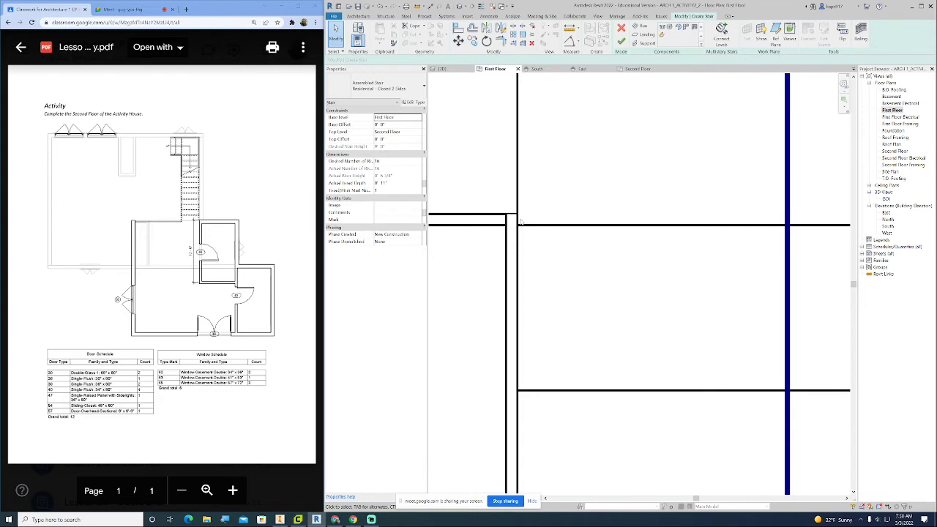
scroll(520, 223, down, 5)
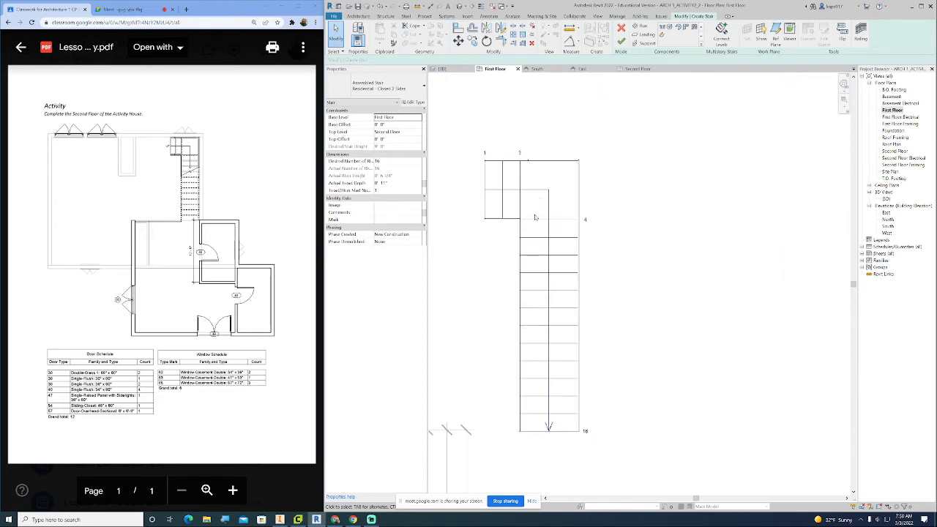
scroll(535, 218, down, 2)
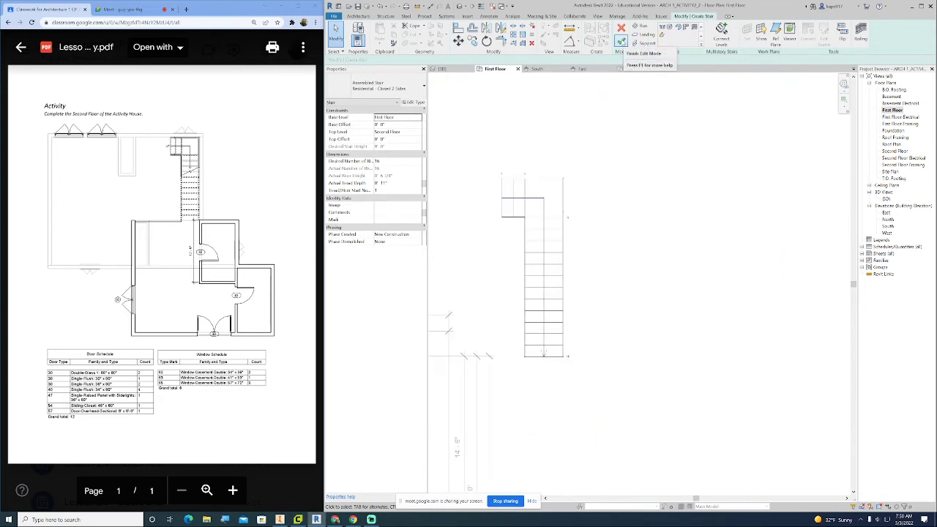
click(621, 40)
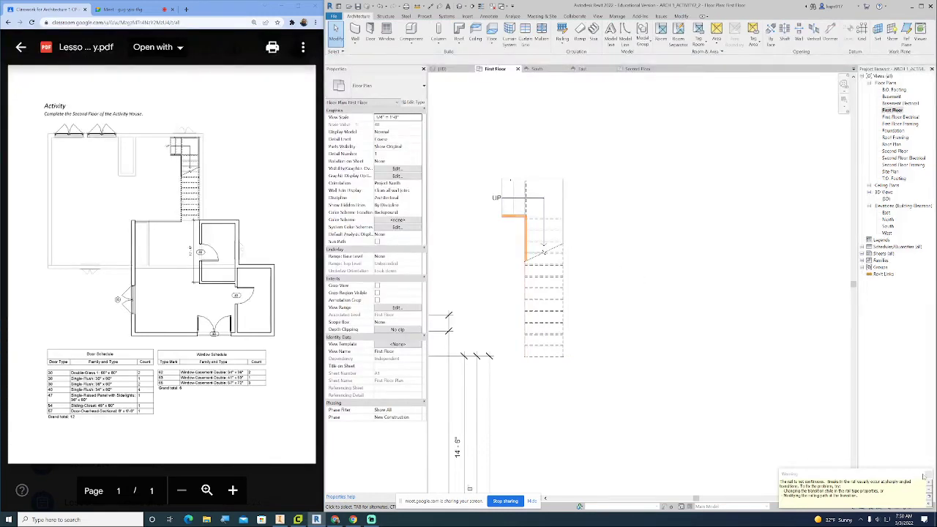
click(925, 474)
- Move the whole stair with its railings by its outer landing corner into the inner corner of the exterior walls, beside the wood-floored room
scroll(732, 272, down, 5)
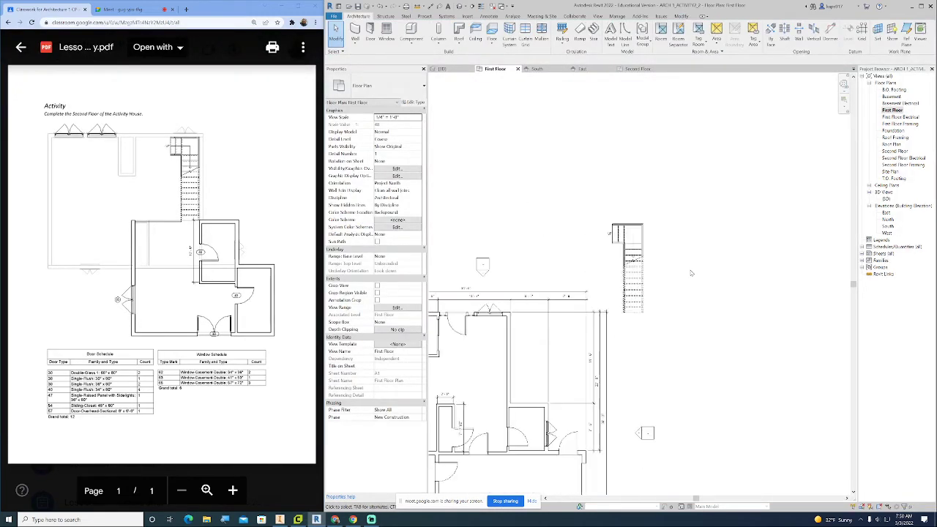
scroll(691, 272, down, 1)
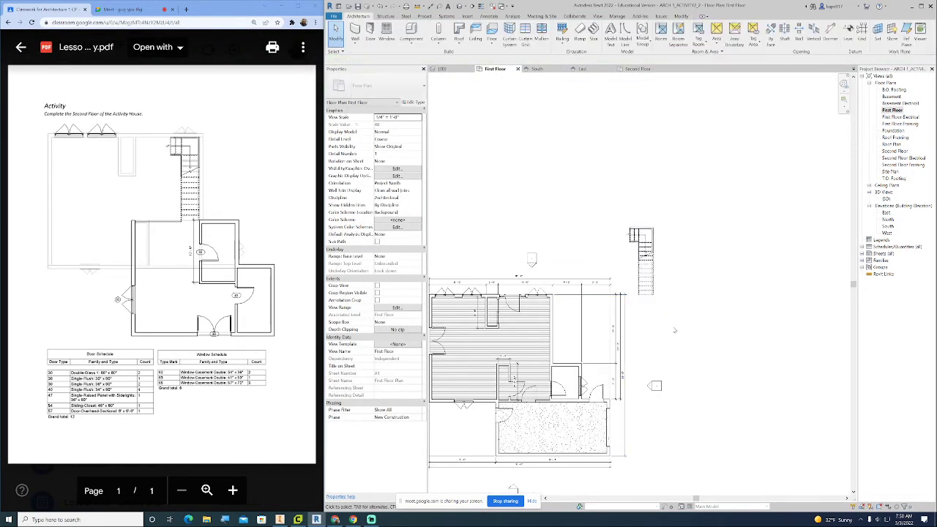
click(642, 252)
key(Escape)
scroll(668, 281, up, 2)
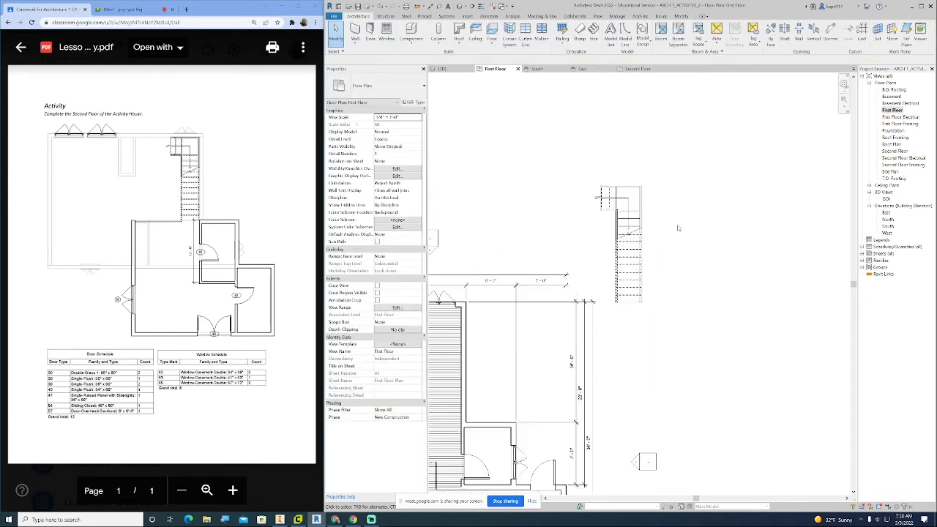
drag(677, 228, 596, 157)
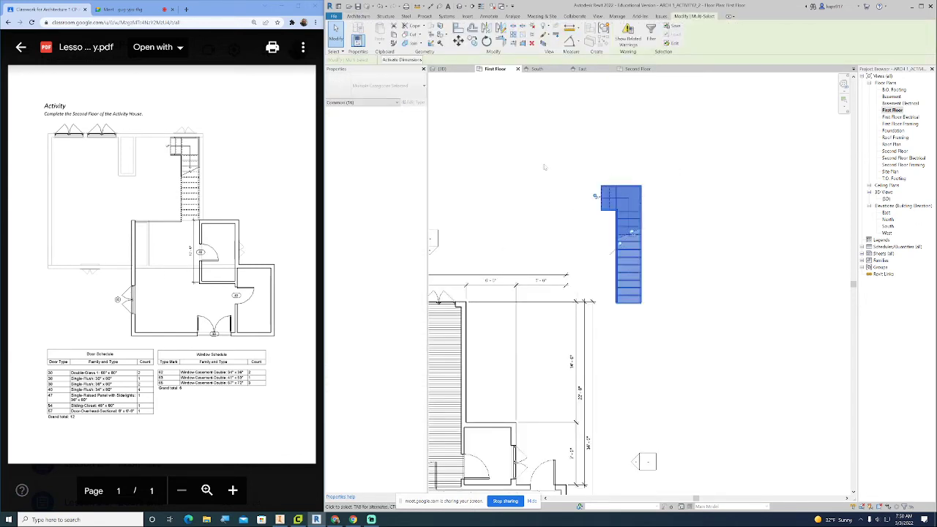
scroll(622, 153, up, 3)
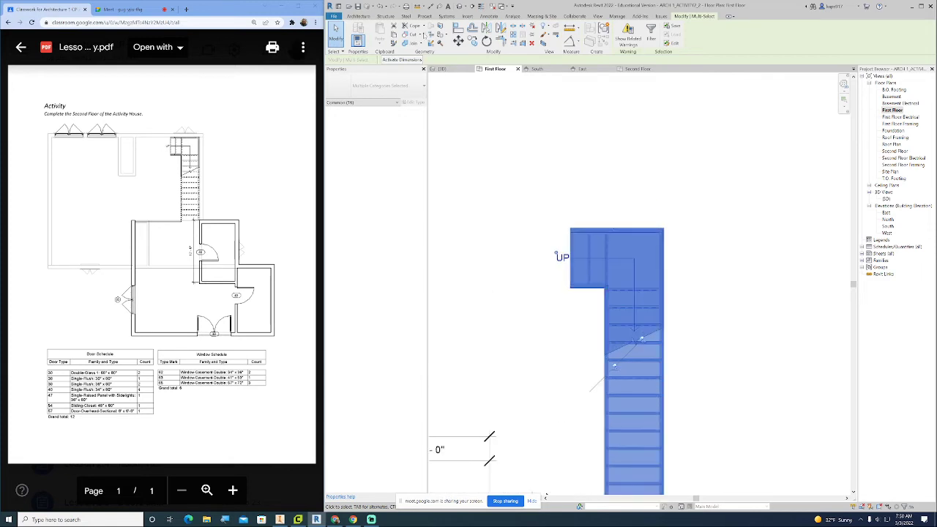
key(Escape)
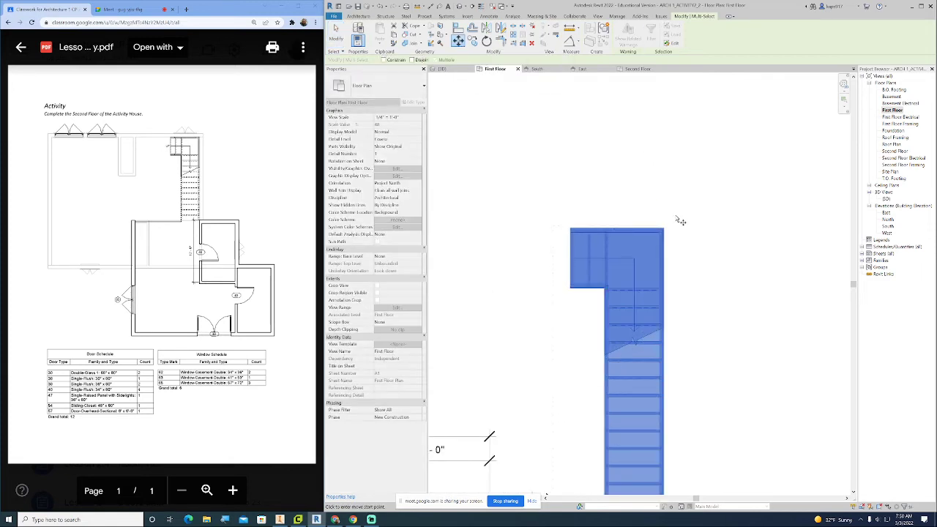
scroll(656, 251, up, 3)
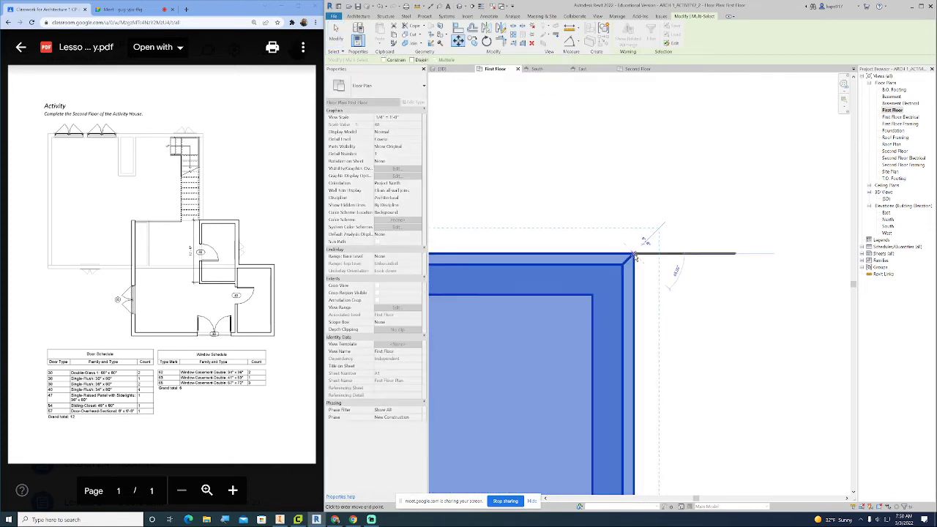
scroll(636, 255, down, 2)
scroll(636, 255, down, 4)
scroll(530, 294, up, 5)
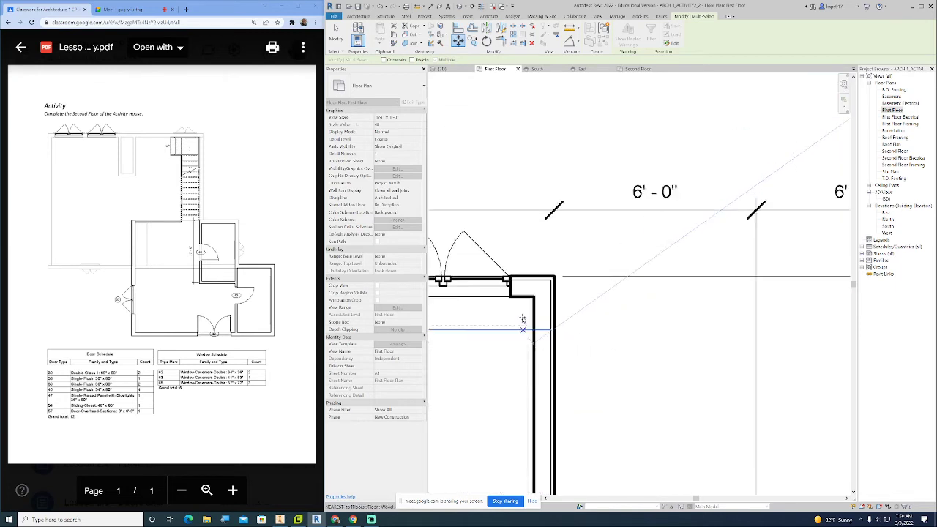
scroll(530, 293, up, 2)
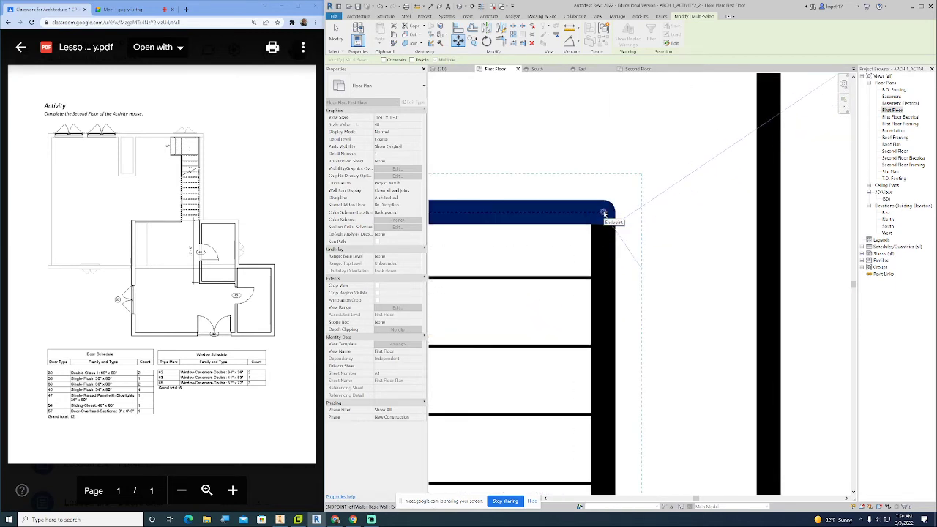
click(604, 213)
scroll(604, 213, down, 4)
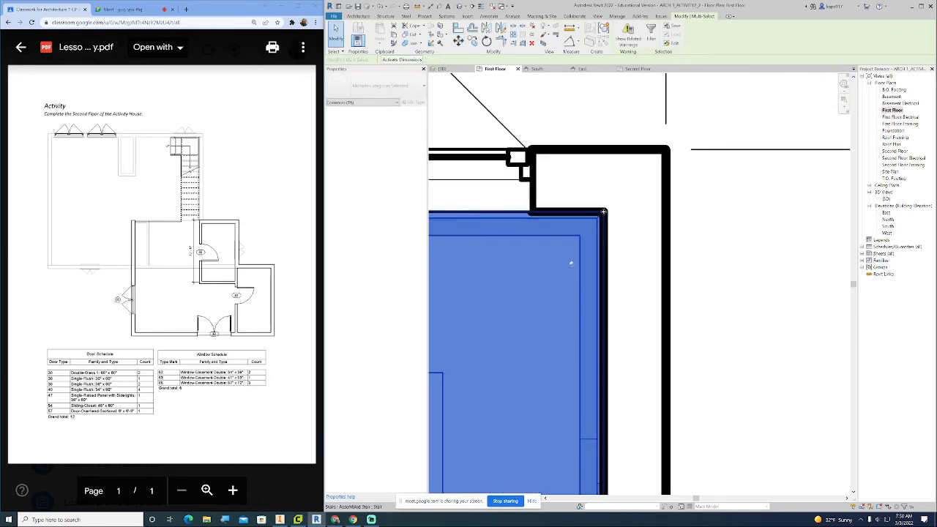
click(670, 262)
scroll(670, 262, down, 3)
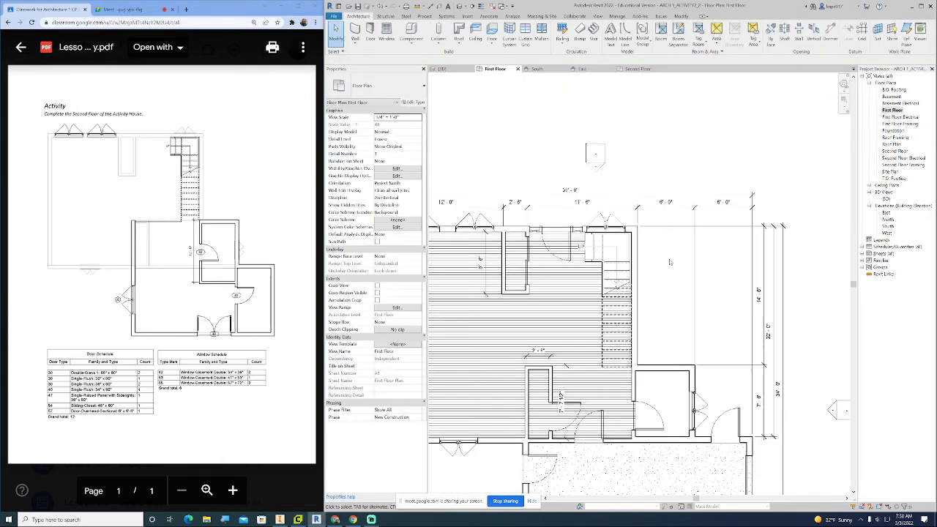
- Examine in 3D and in the Second Floor plan how the stair meets the open edge of the second-floor slab
click(461, 5)
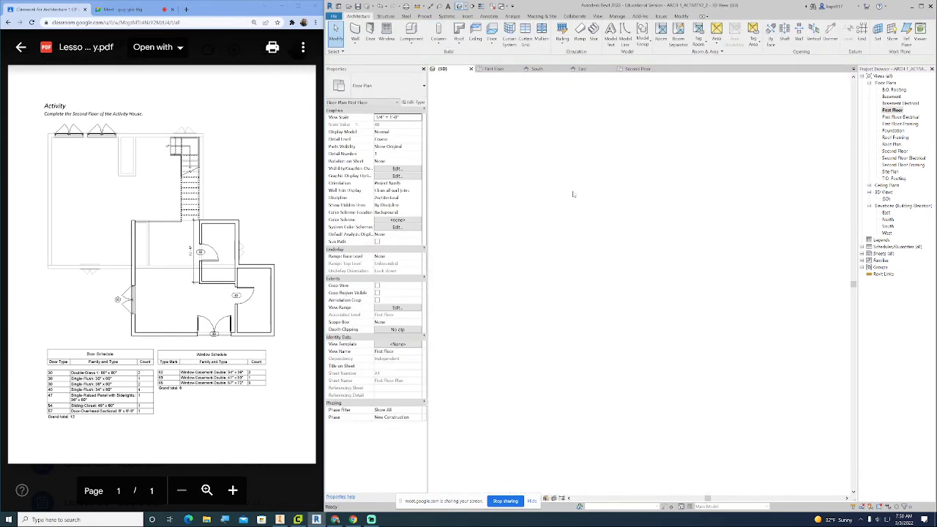
mouse_move(732, 168)
shift+middle_down()
mouse_move(668, 136)
mouse_move(575, 154)
shift+middle_up()
scroll(666, 179, up, 6)
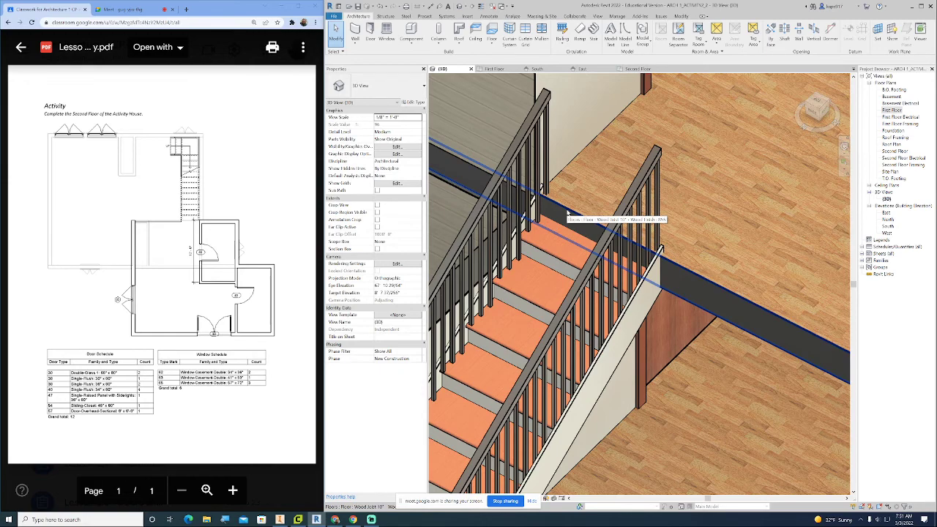
scroll(567, 214, down, 8)
scroll(587, 217, up, 6)
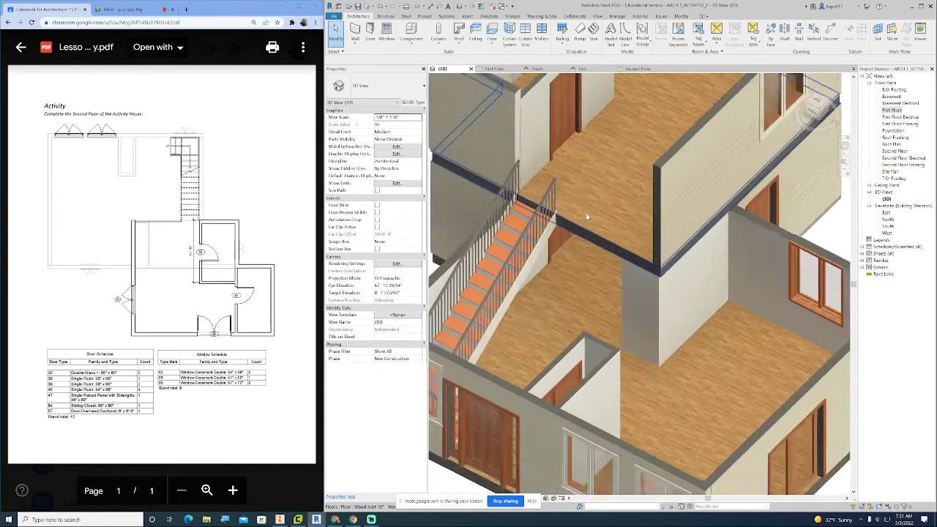
scroll(587, 217, up, 3)
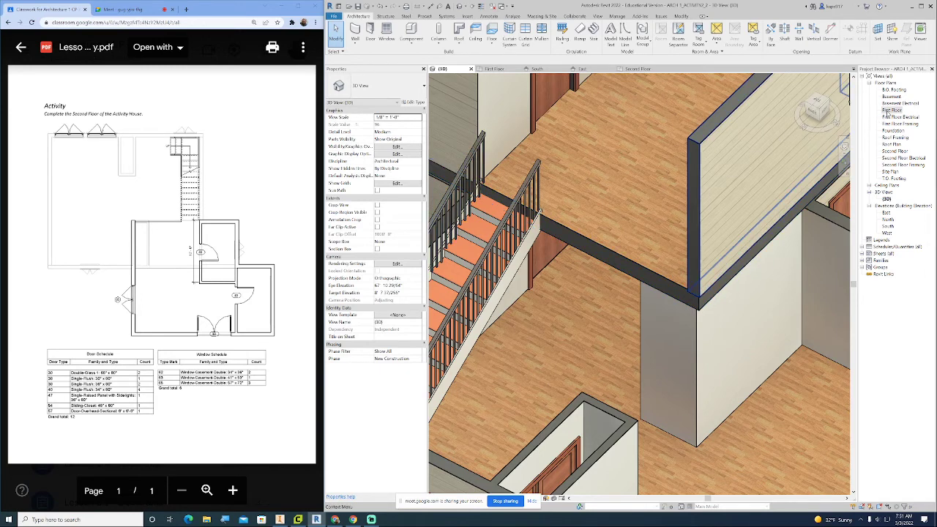
double_click(895, 150)
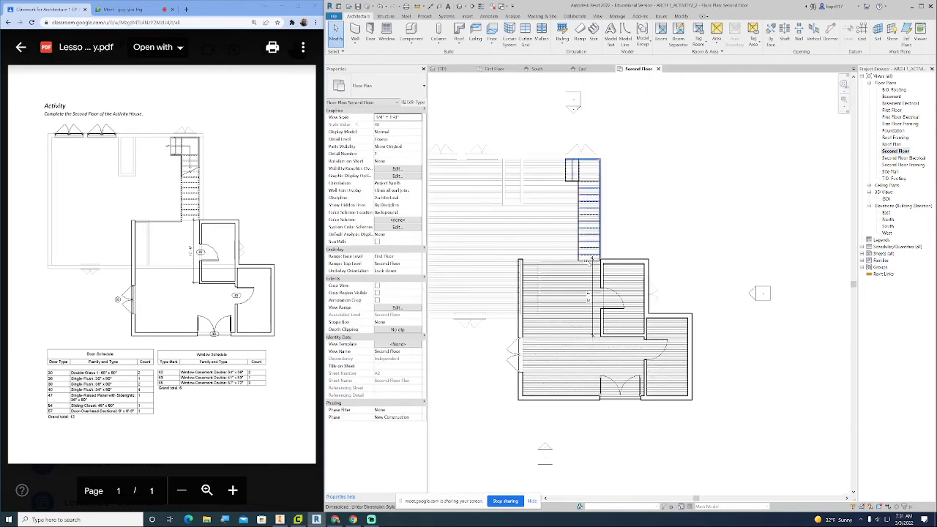
scroll(576, 266, up, 5)
scroll(430, 287, up, 4)
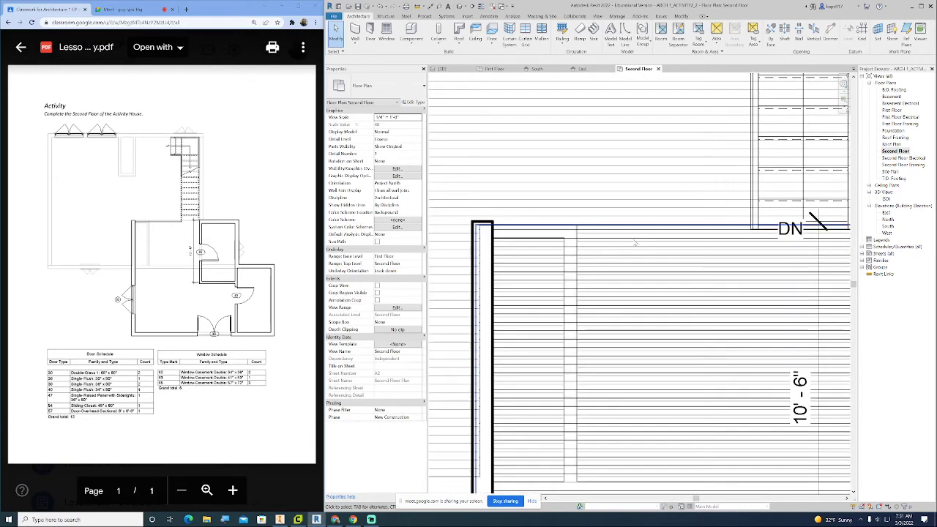
middle_drag(574, 175, 583, 182)
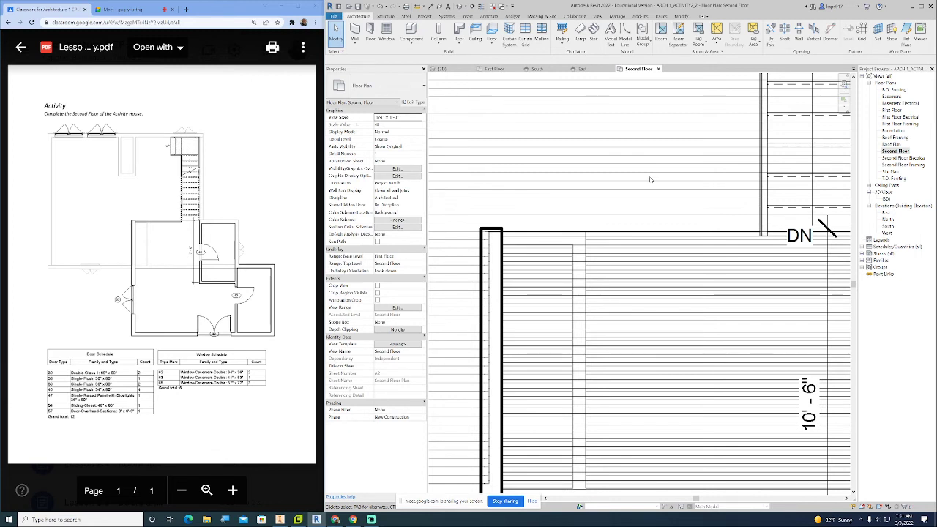
middle_drag(600, 166, 560, 158)
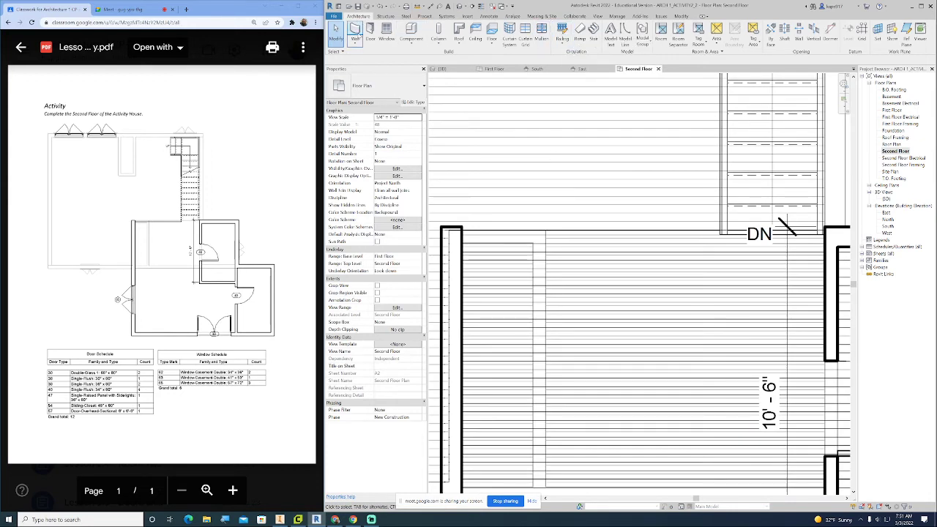
- Sketch a straight sample railing about 6' 6" long in the empty area outside the Second Floor plan and finish it
click(562, 33)
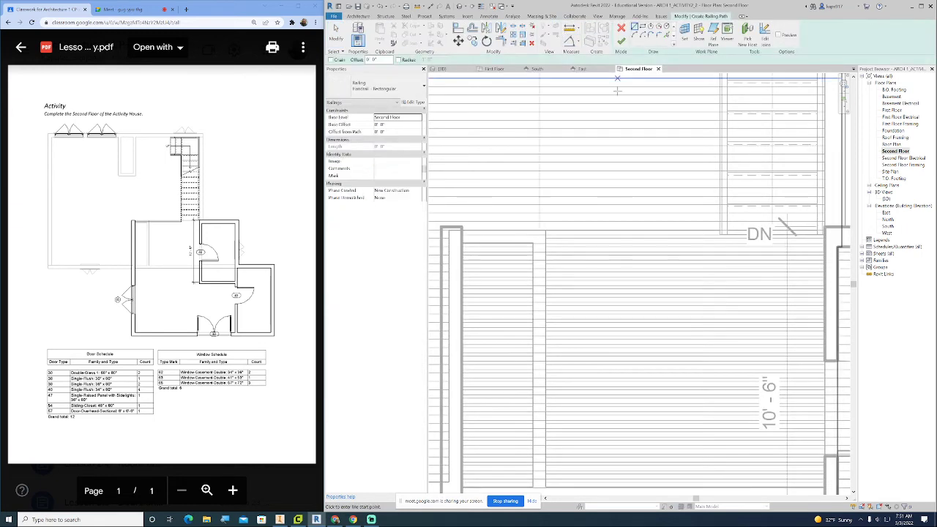
scroll(616, 101, down, 5)
scroll(616, 101, down, 1)
click(551, 251)
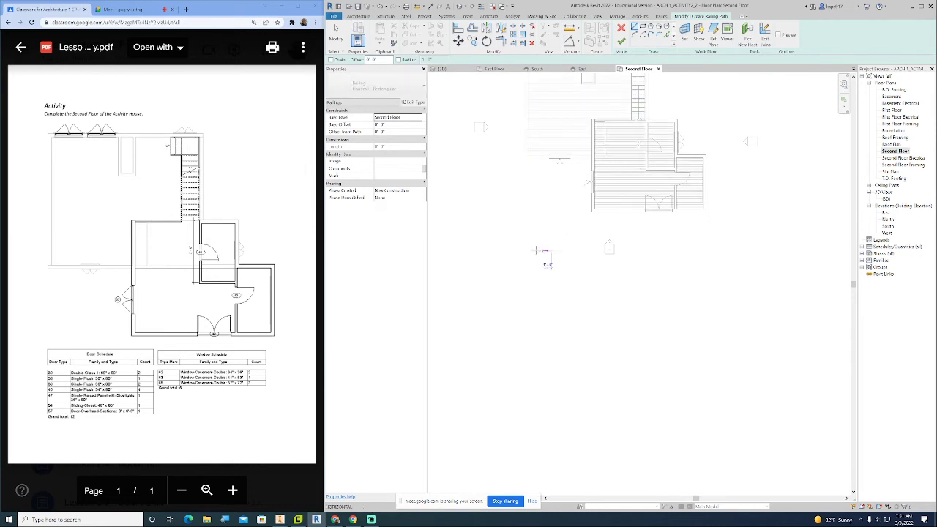
click(520, 251)
right_click(539, 229)
click(550, 232)
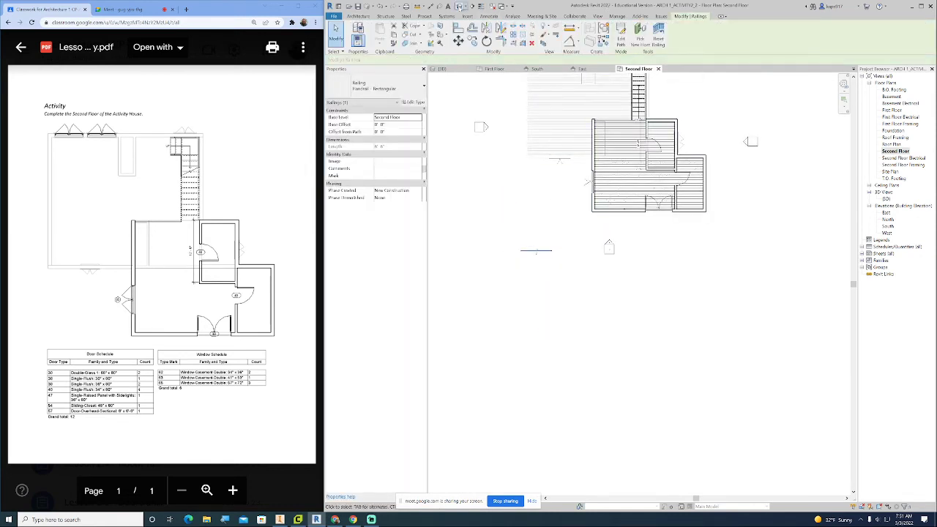
- Inspect the freestanding sample railing in the 3D view and delete it
click(459, 6)
scroll(621, 156, down, 5)
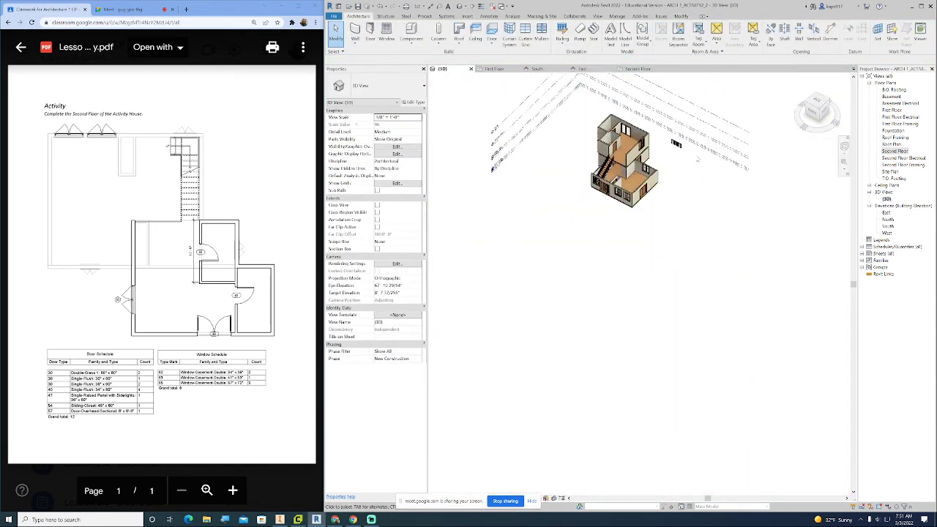
scroll(680, 144, up, 8)
click(670, 106)
middle_drag(584, 190, 614, 316)
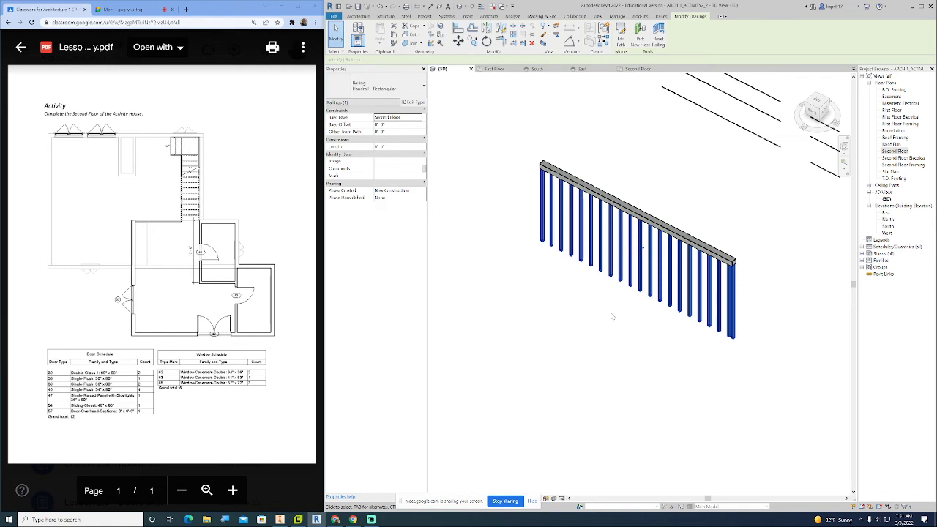
key(Delete)
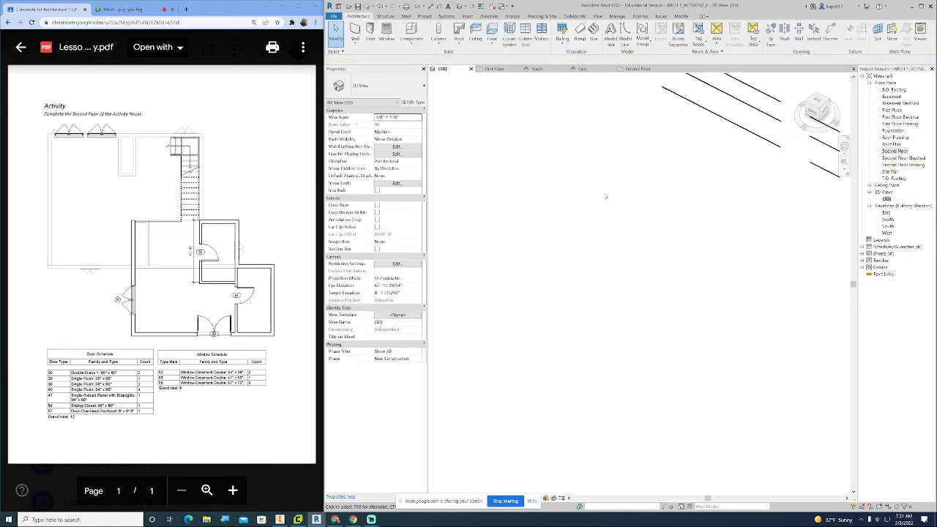
- In the First Floor plan, try to finish a sample railing sketched as two disconnected lines in the empty area beside the house
double_click(892, 110)
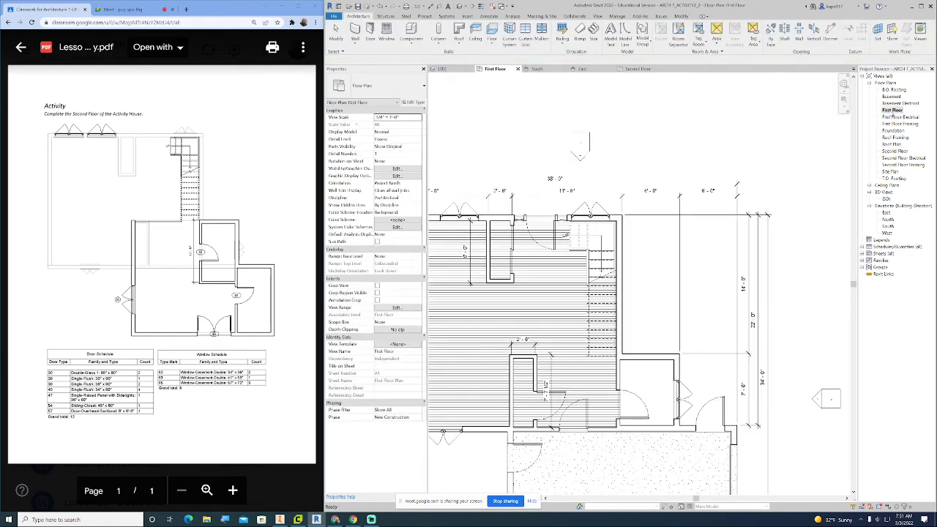
click(562, 33)
scroll(616, 159, down, 2)
scroll(616, 159, up, 5)
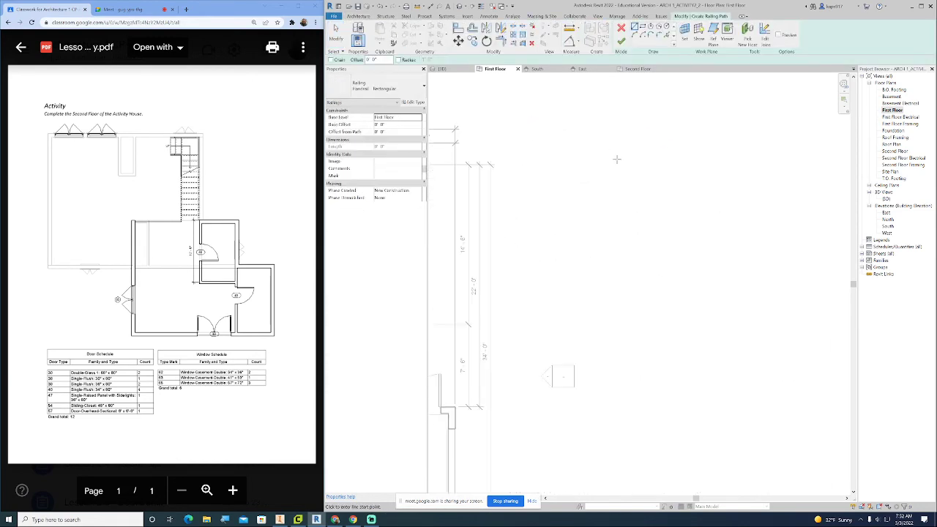
click(603, 166)
click(644, 166)
right_click(698, 177)
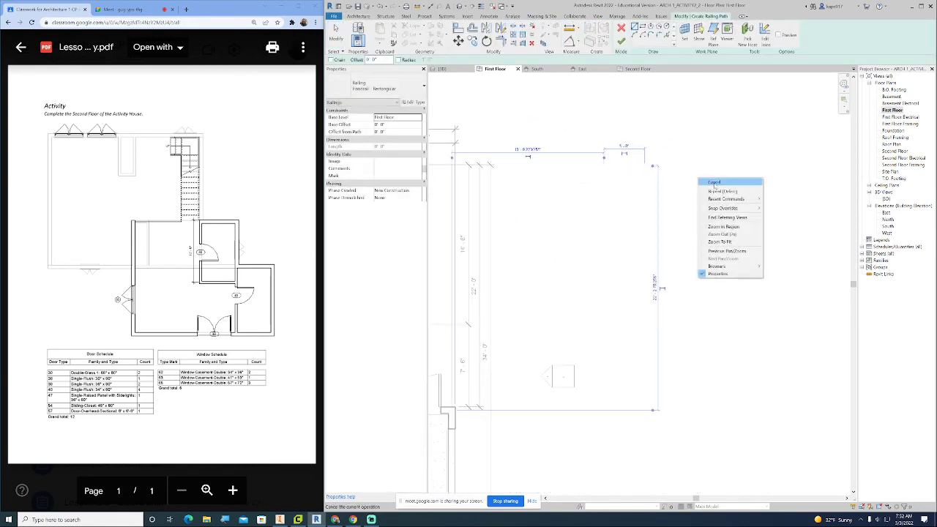
click(714, 183)
click(665, 174)
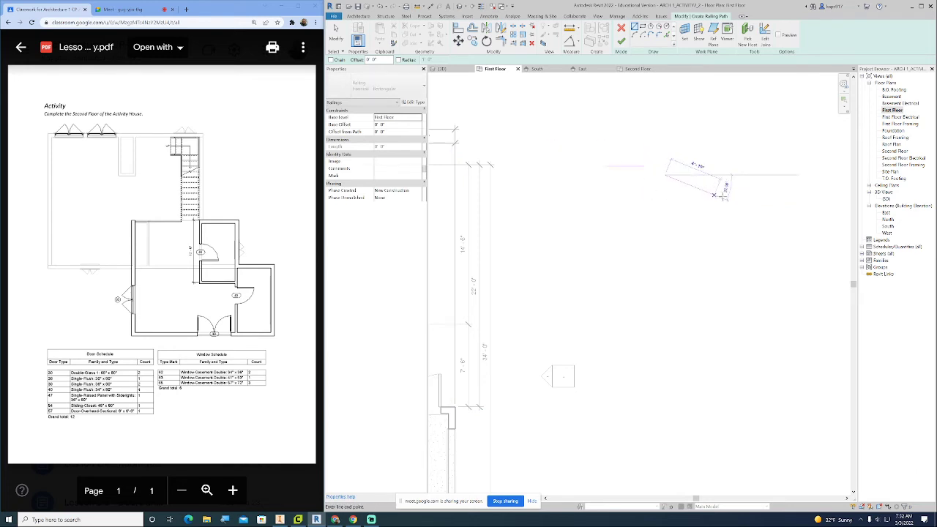
right_click(766, 205)
click(783, 208)
click(620, 41)
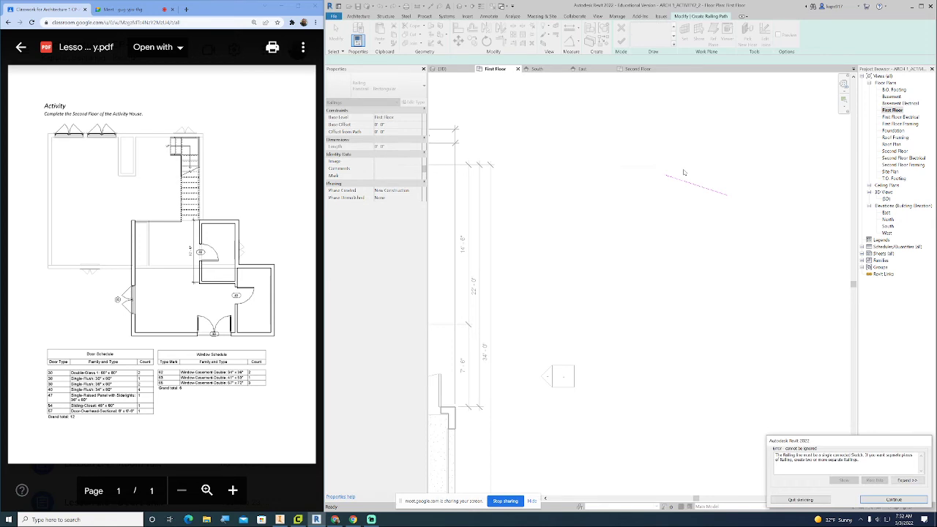
- Replace the detached sample railing line with two segments that continue from the first line's end, and finish the railing
drag(741, 213, 675, 154)
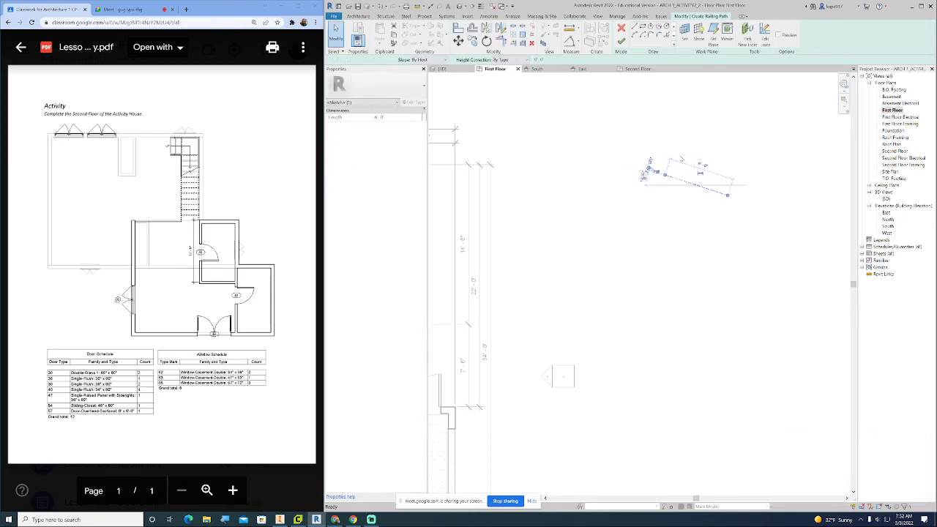
key(Delete)
click(635, 29)
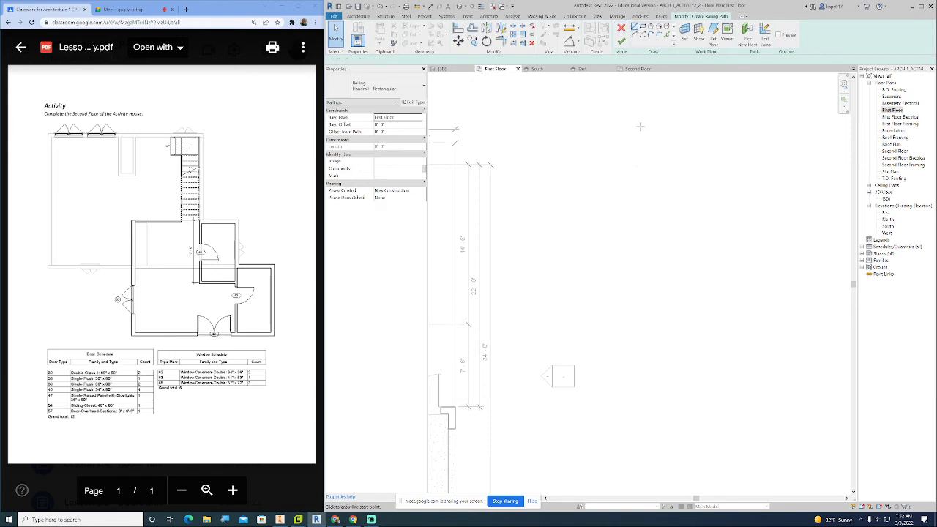
click(644, 166)
click(644, 199)
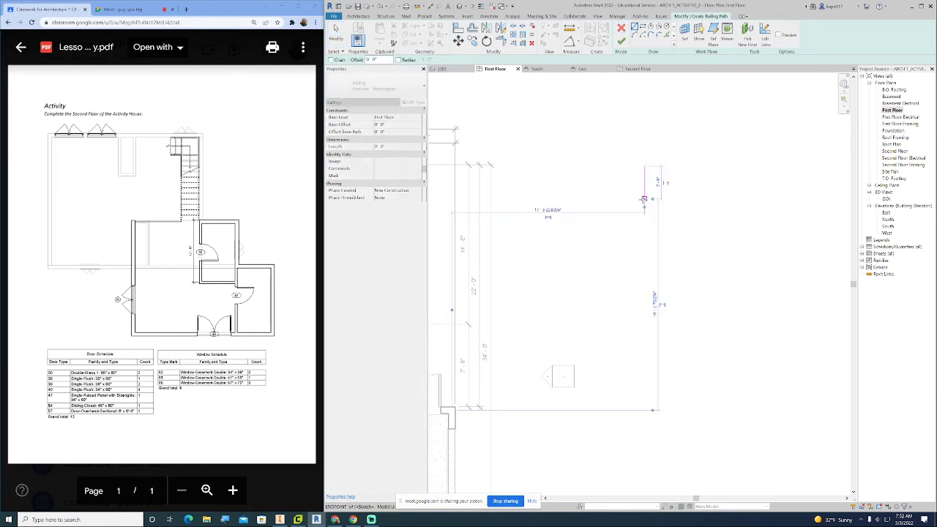
right_click(736, 171)
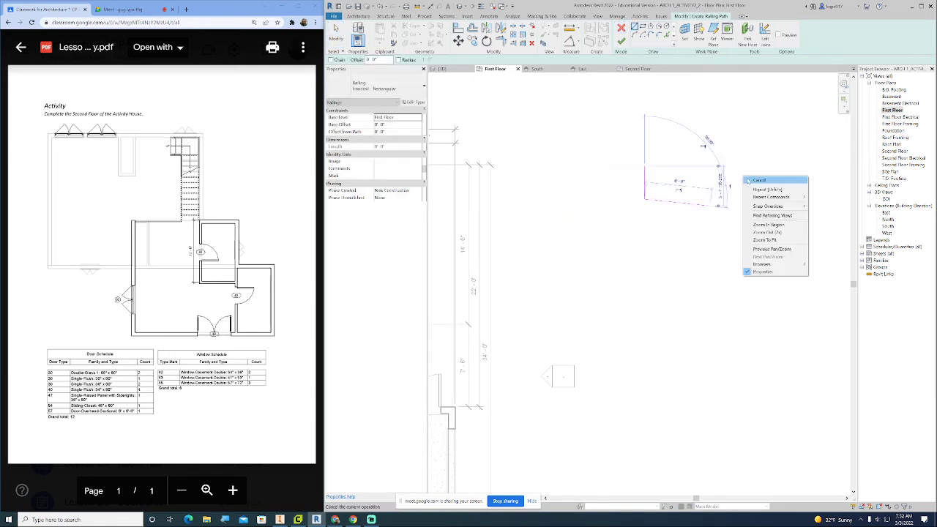
click(796, 177)
right_click(798, 175)
click(809, 178)
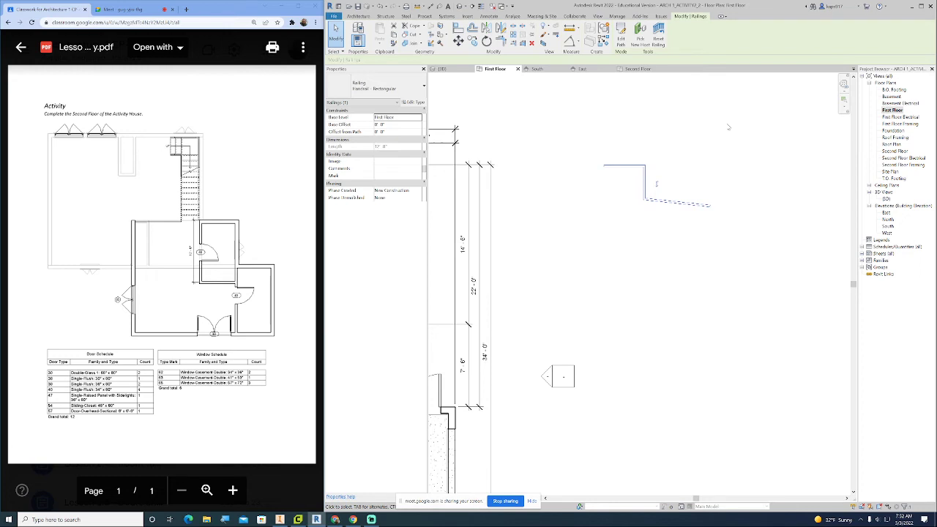
- Delete the sample railing from the empty area of the First Floor plan
key(Escape)
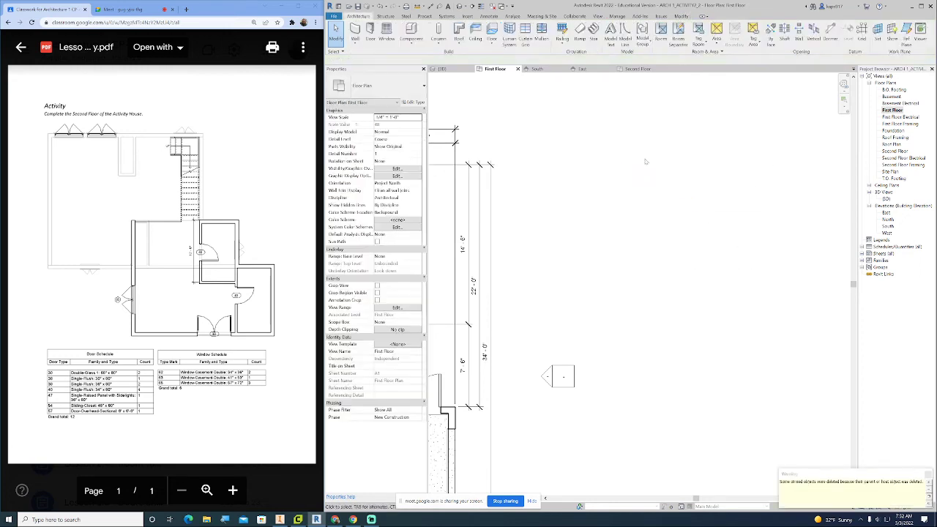
scroll(622, 146, down, 4)
middle_drag(618, 124, 663, 119)
middle_drag(516, 210, 657, 182)
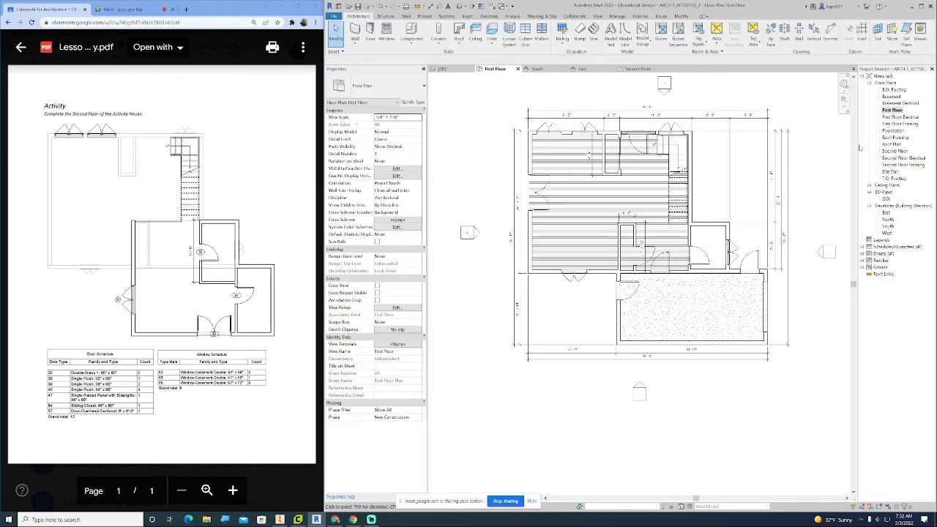
- In the Second Floor plan, start a railing path with a short segment from the end of the stair railing onto the slab
click(894, 151)
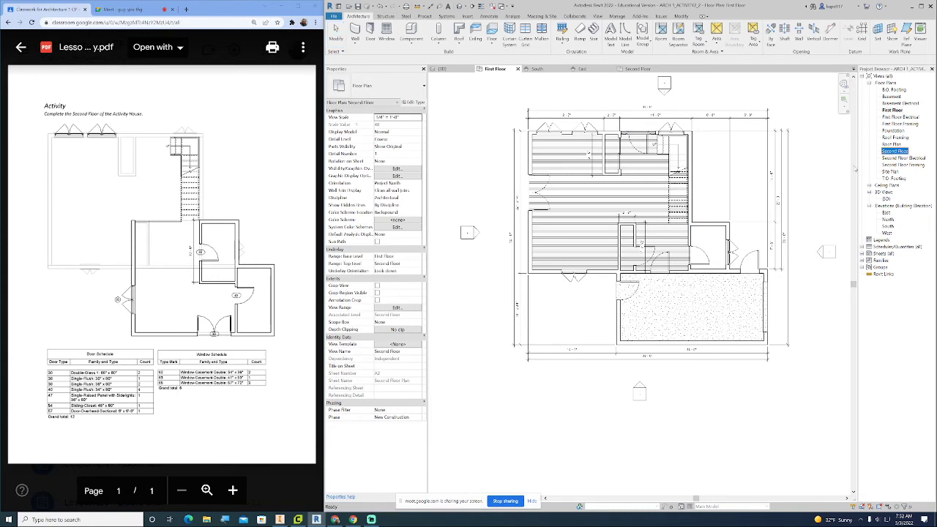
click(894, 151)
double_click(889, 151)
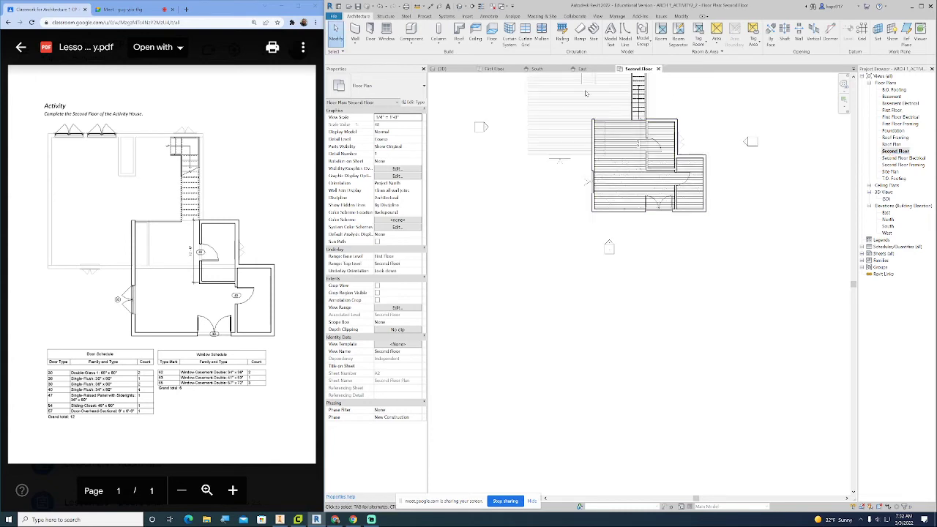
scroll(628, 98, up, 4)
scroll(603, 145, up, 4)
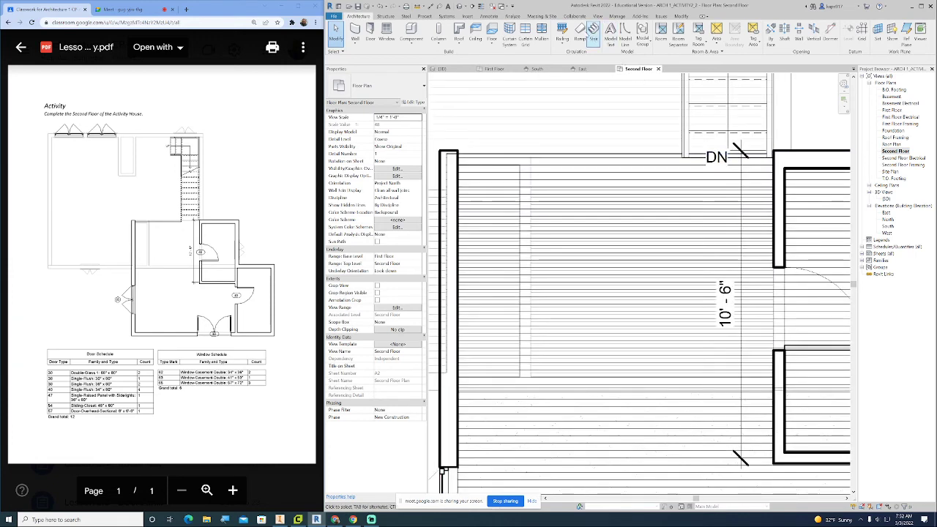
click(579, 33)
scroll(691, 153, up, 5)
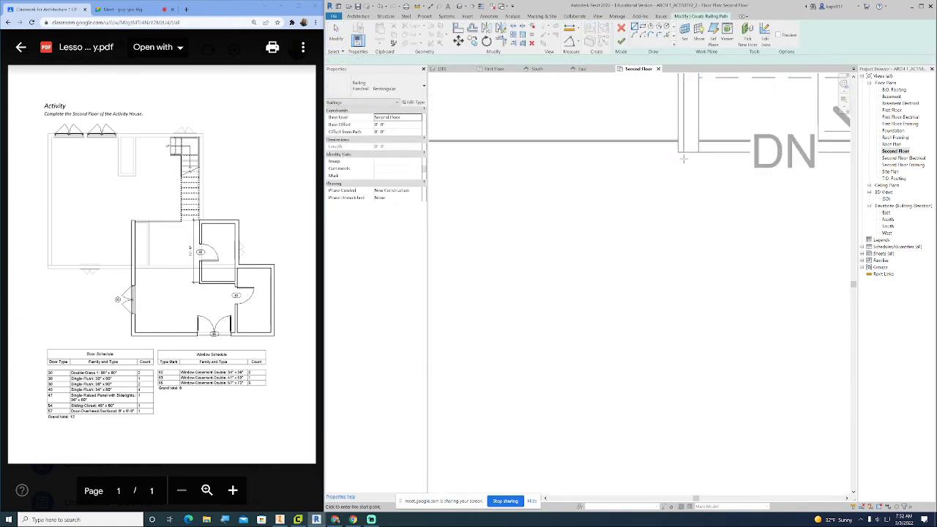
click(691, 152)
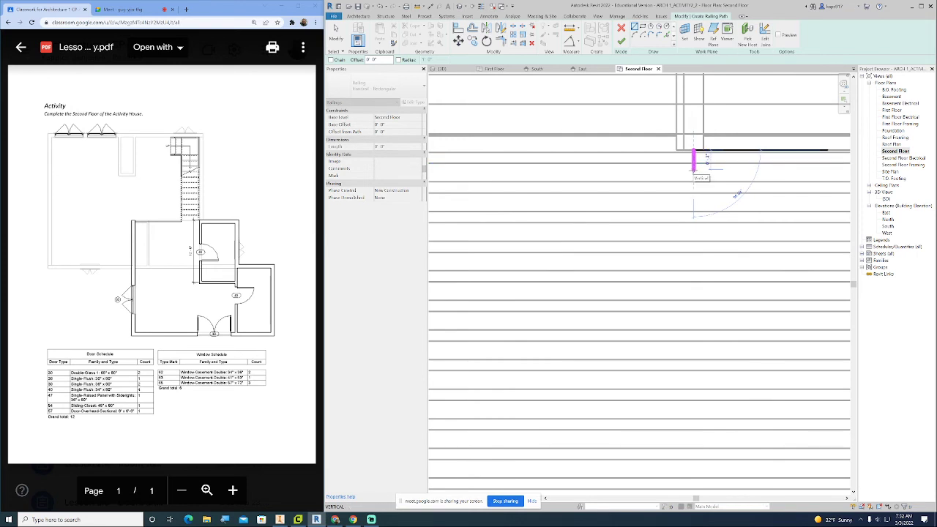
click(693, 171)
click(693, 170)
- Continue the railing path along the slab's open edge toward the exterior wall, about 5' 6" in total, and finish the railing
scroll(641, 172, down, 2)
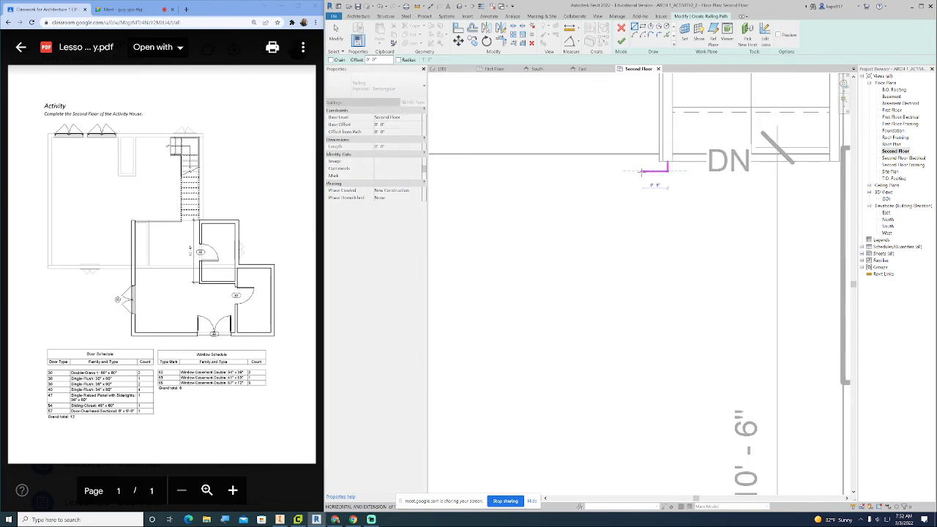
scroll(641, 172, down, 2)
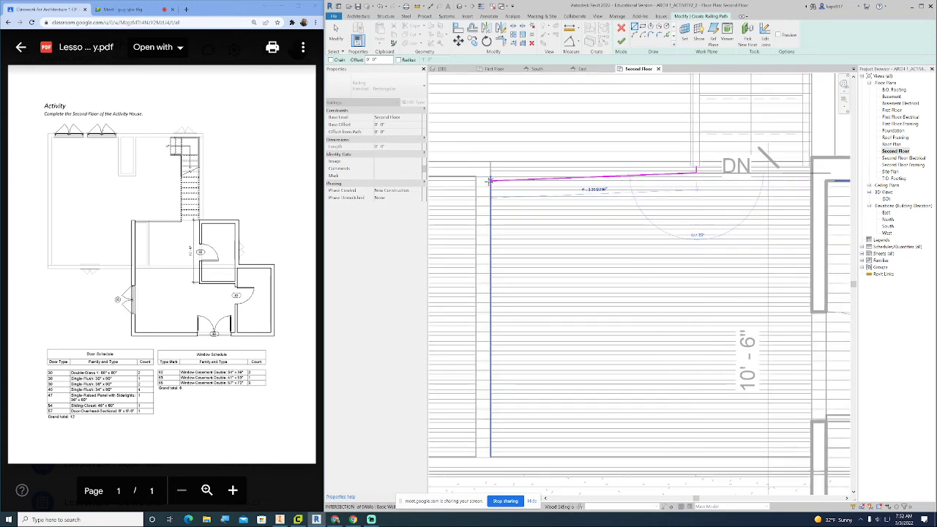
click(489, 173)
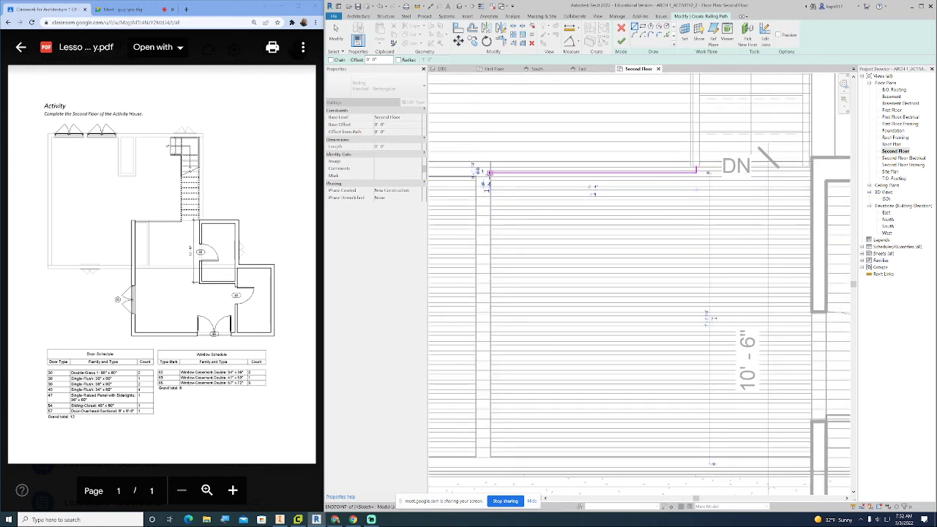
right_click(532, 122)
click(549, 129)
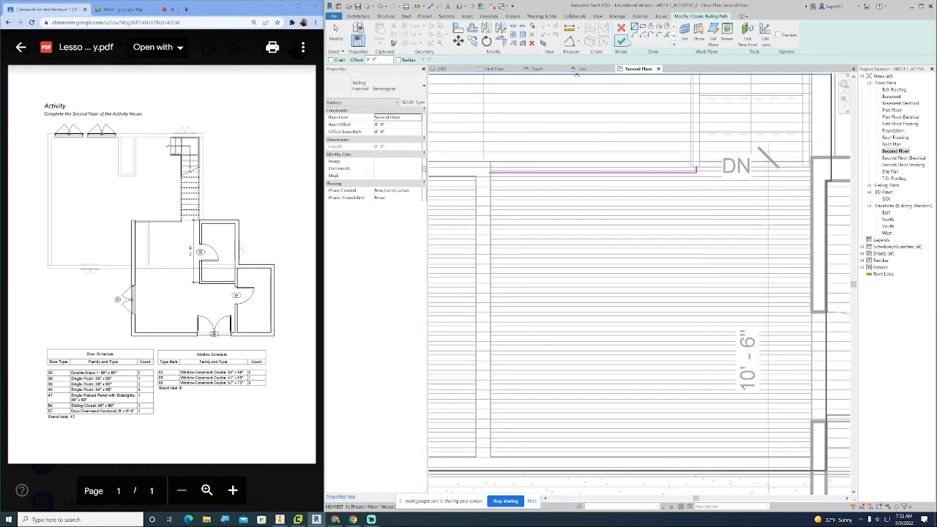
click(621, 41)
- In the 3D view, edit the new railing's path and stretch its free end to the exterior wall, making that segment about 7' 9" long
scroll(618, 162, down, 3)
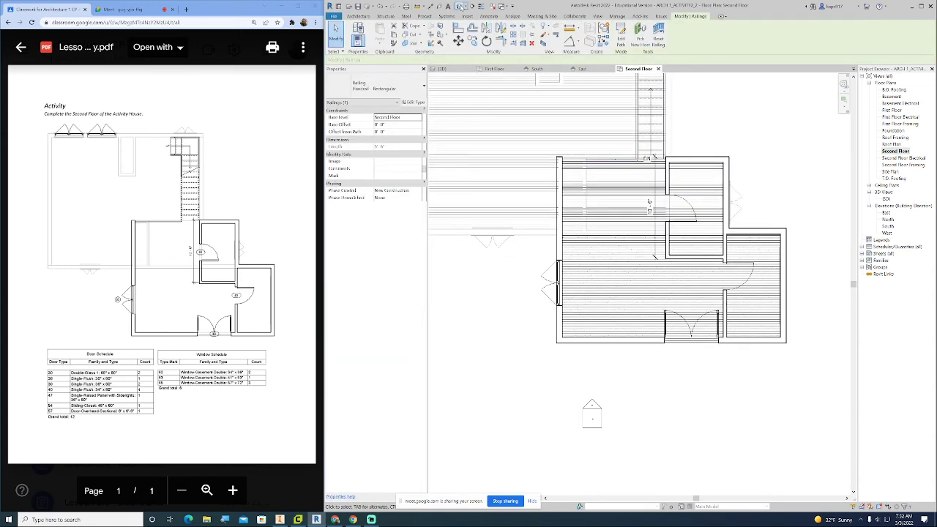
click(459, 7)
key(Escape)
scroll(636, 173, down, 6)
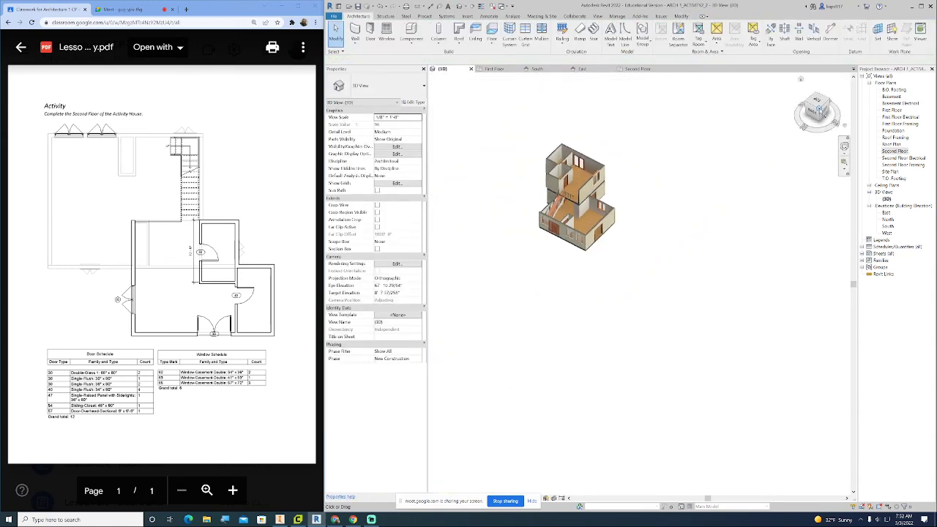
click(816, 118)
scroll(556, 204, up, 6)
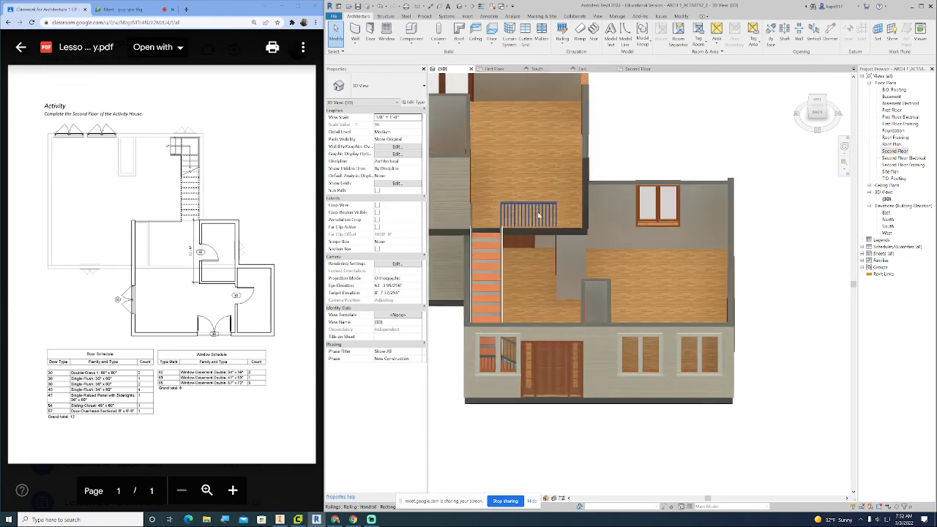
click(556, 205)
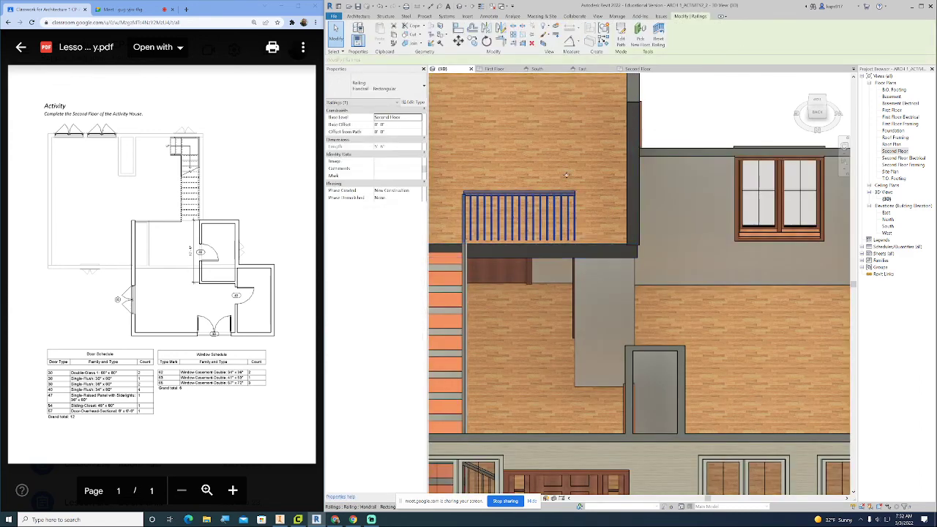
click(620, 35)
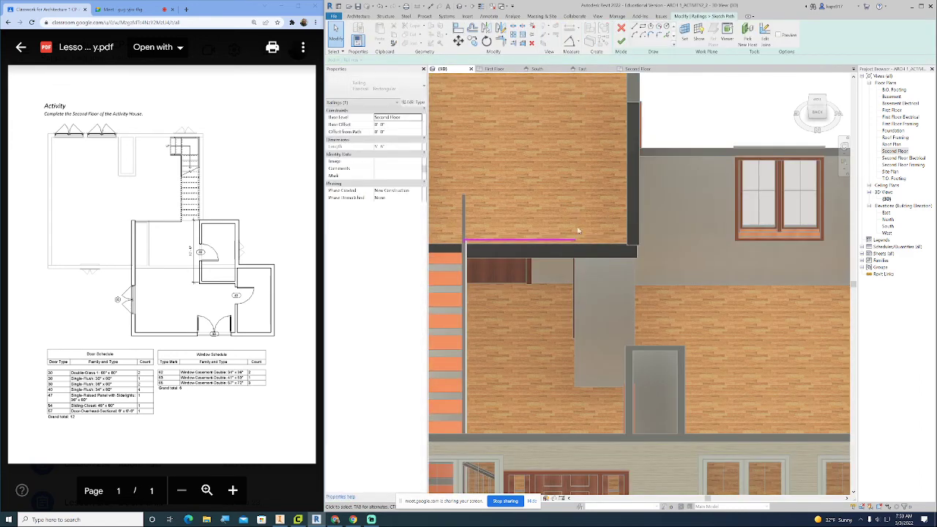
click(577, 239)
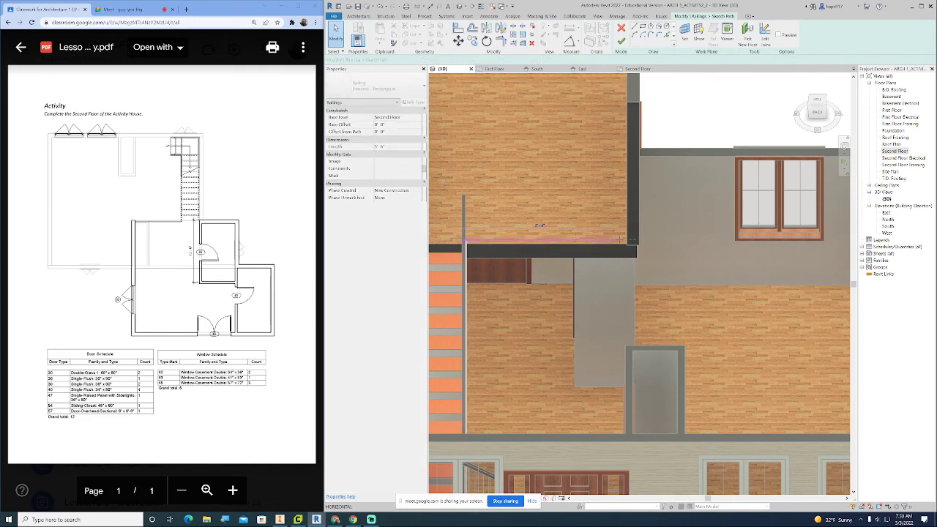
drag(619, 240, 628, 240)
click(620, 42)
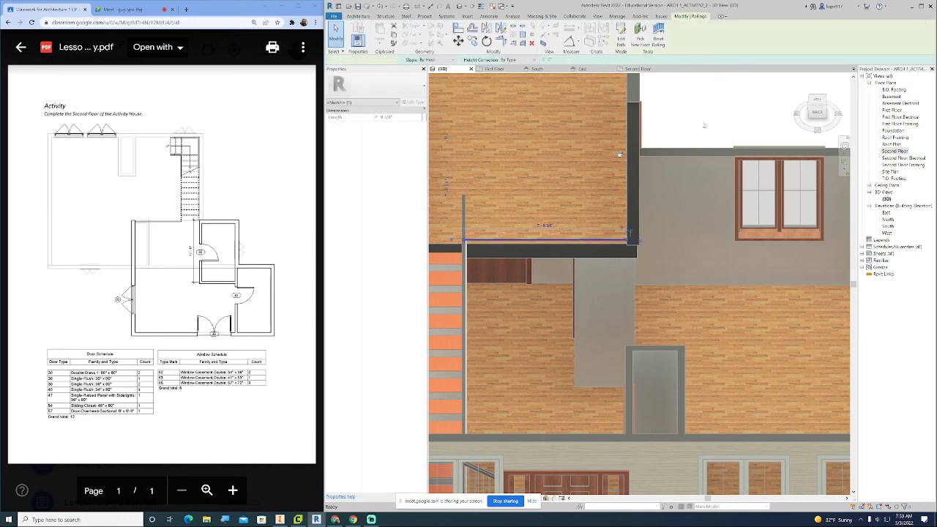
- Examine the two-storey house in 3D, checking the stair, the slab-edge railing, the walls and the openings
scroll(704, 126, down, 8)
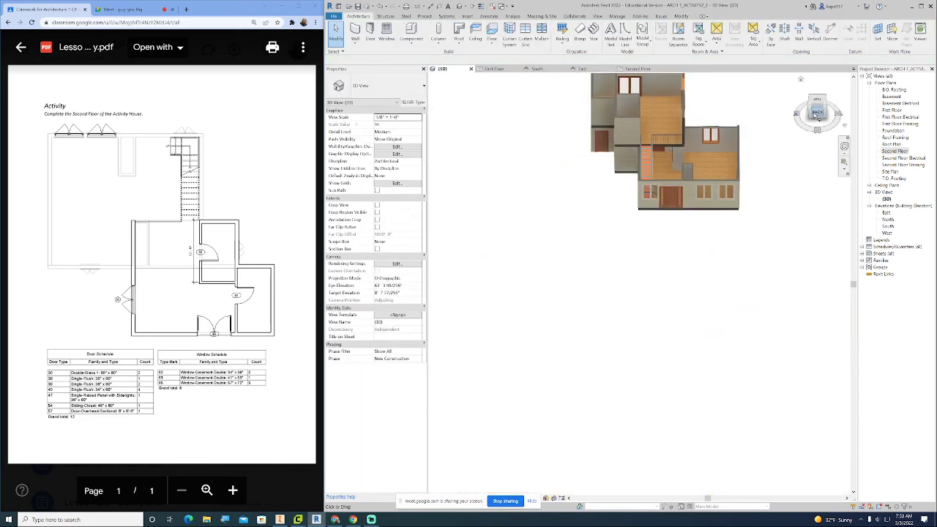
drag(816, 115, 637, 234)
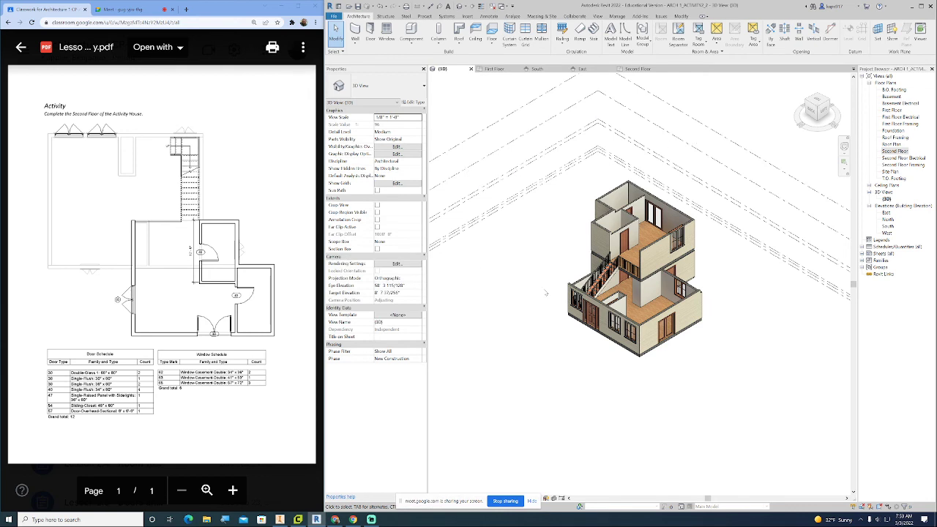
middle_drag(545, 293, 462, 294)
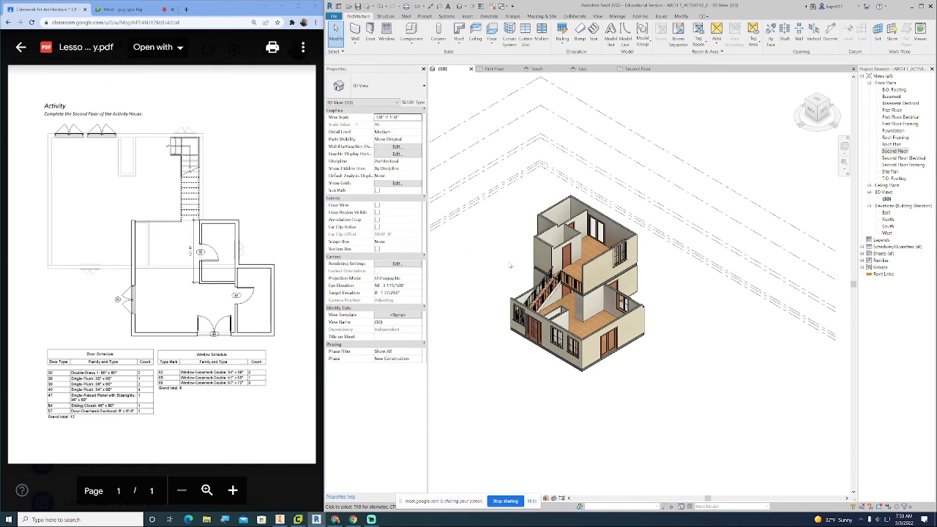
scroll(510, 264, up, 3)
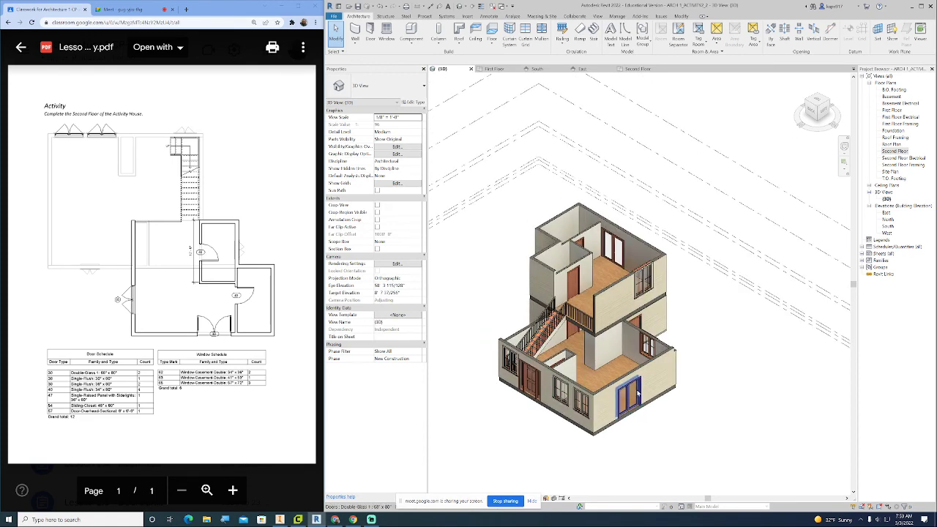
drag(822, 108, 811, 118)
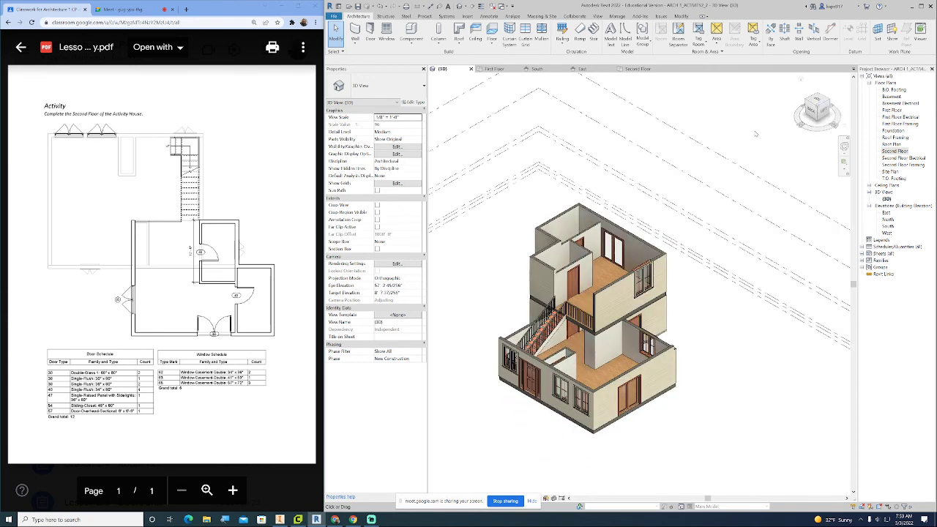
scroll(606, 248, down, 2)
scroll(607, 251, up, 1)
middle_drag(607, 252, 617, 264)
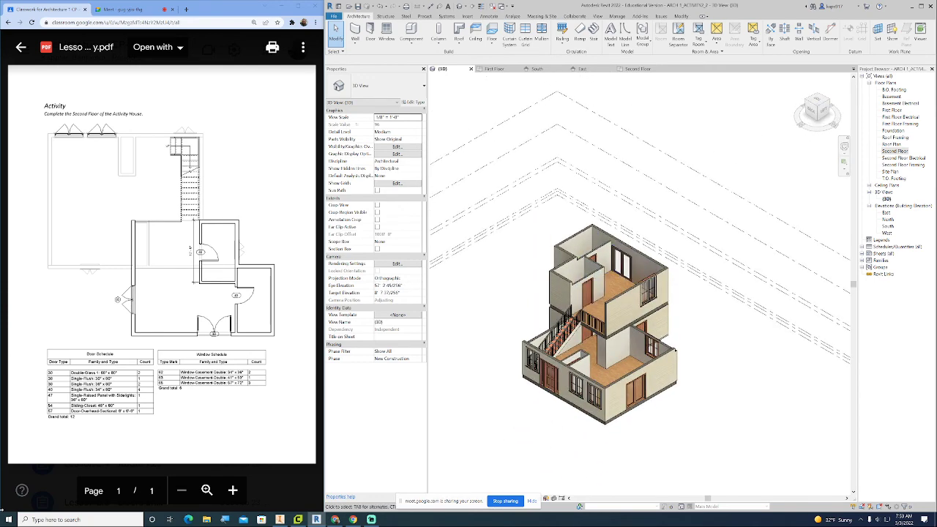
click(8, 520)
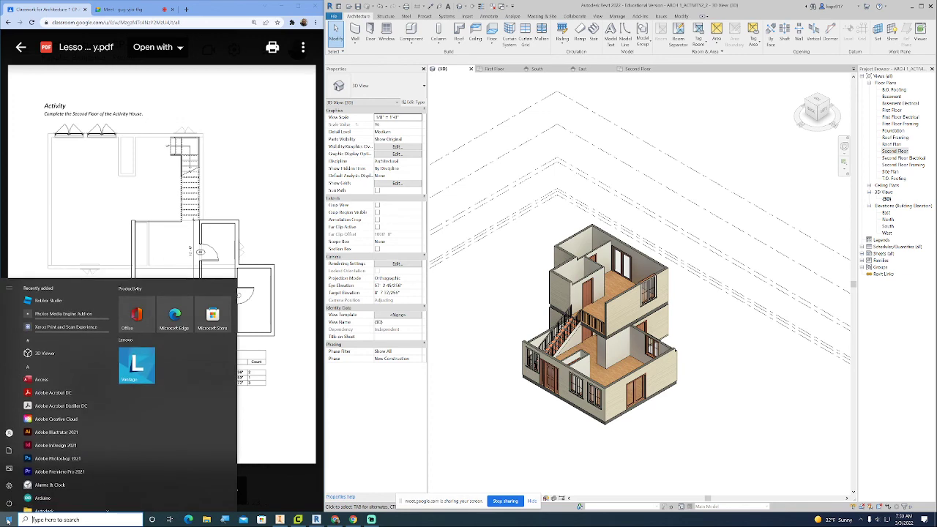
- Switch to the Snipping Tool and capture the two-storey house in the 3D view
text(snip)
key(Return)
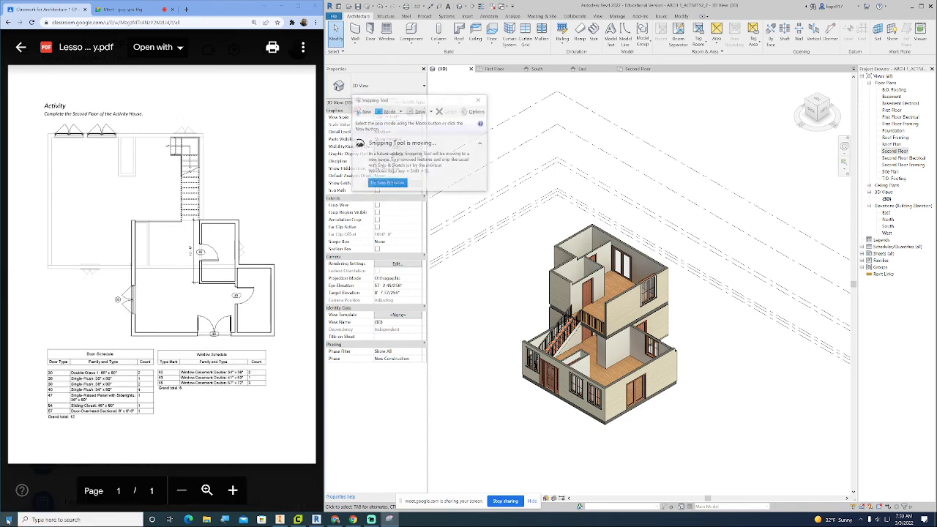
click(358, 111)
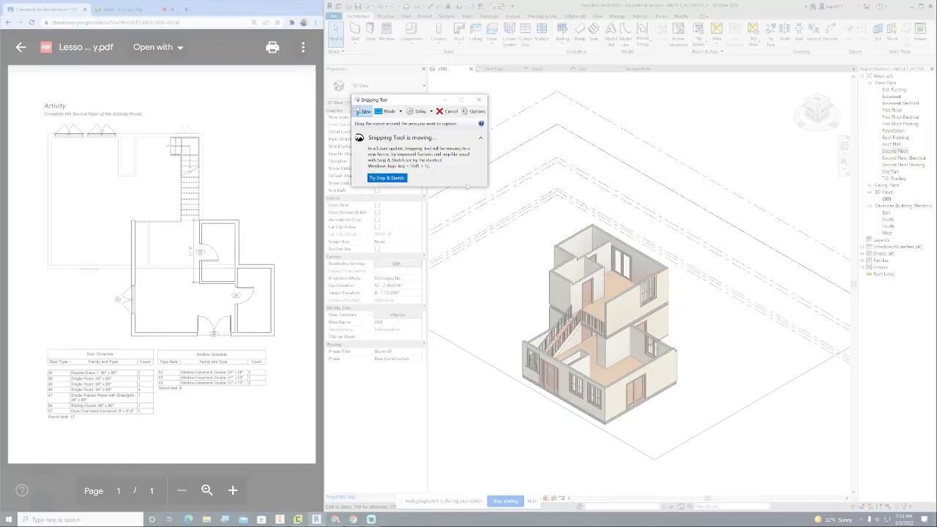
drag(500, 196, 722, 445)
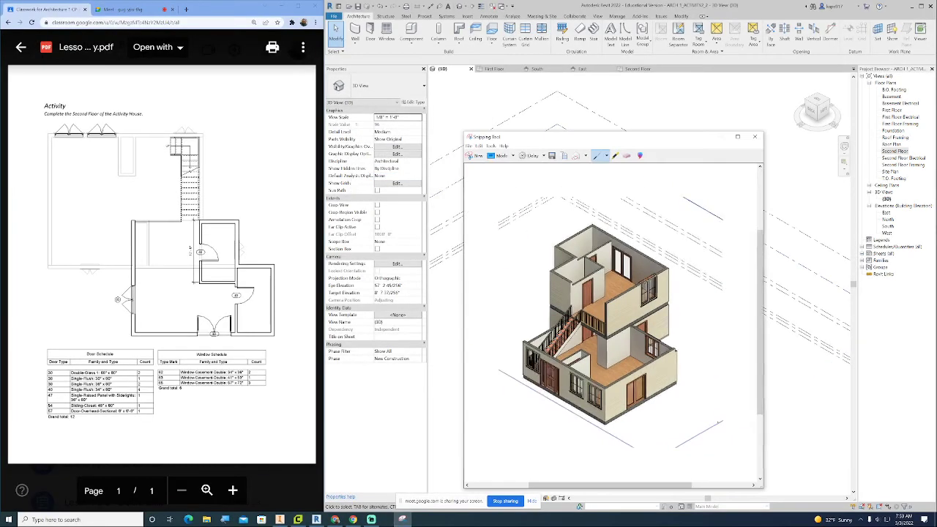
click(720, 136)
- Switch back to Revit and open the Second Floor plan with the whole floor layout in view
double_click(896, 151)
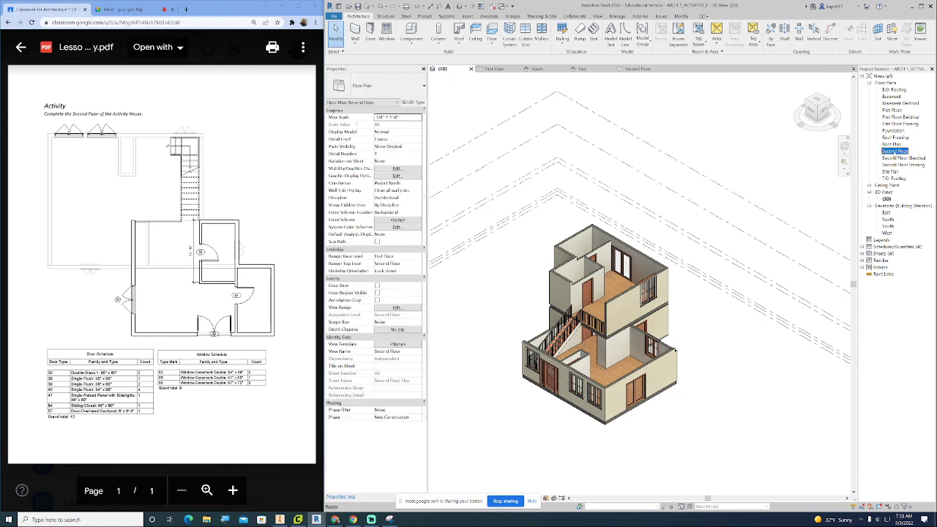
scroll(577, 244, down, 4)
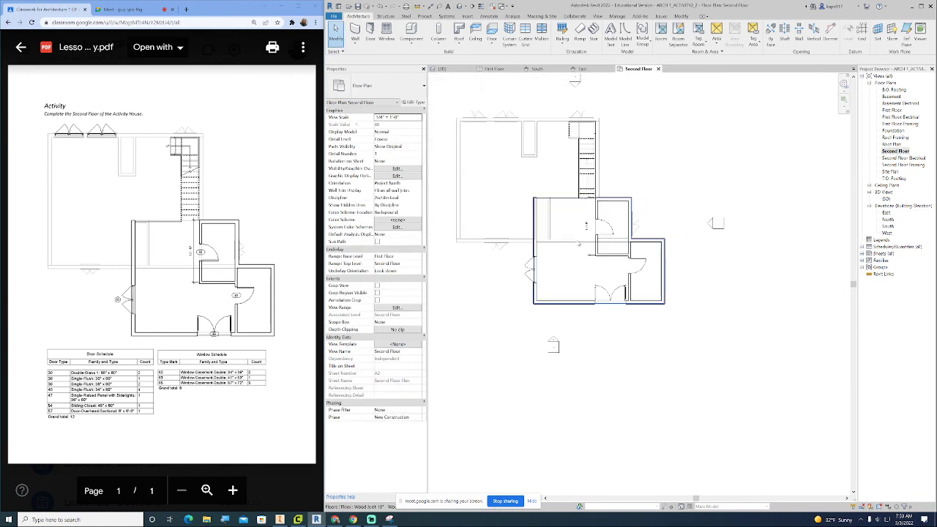
scroll(717, 198, up, 1)
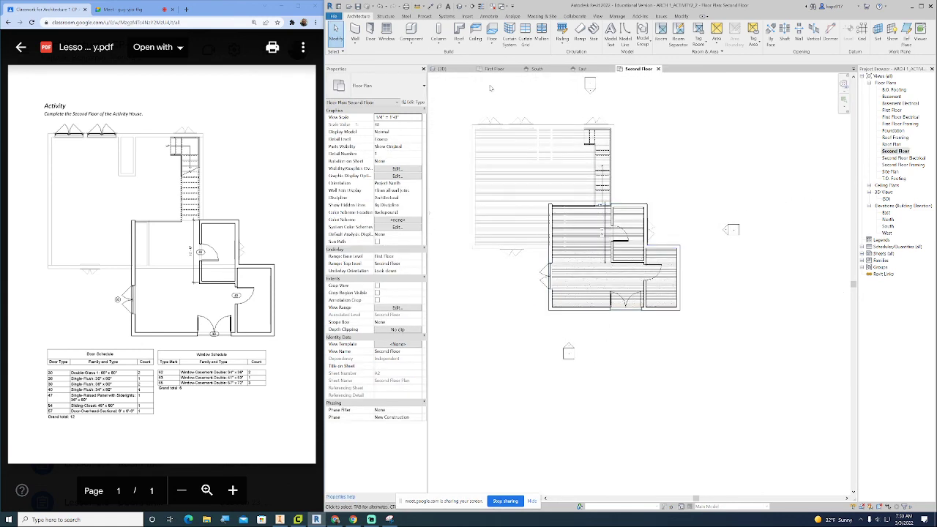
- Switch to the Snipping Tool and take a new snip of the entire Second Floor plan
click(10, 520)
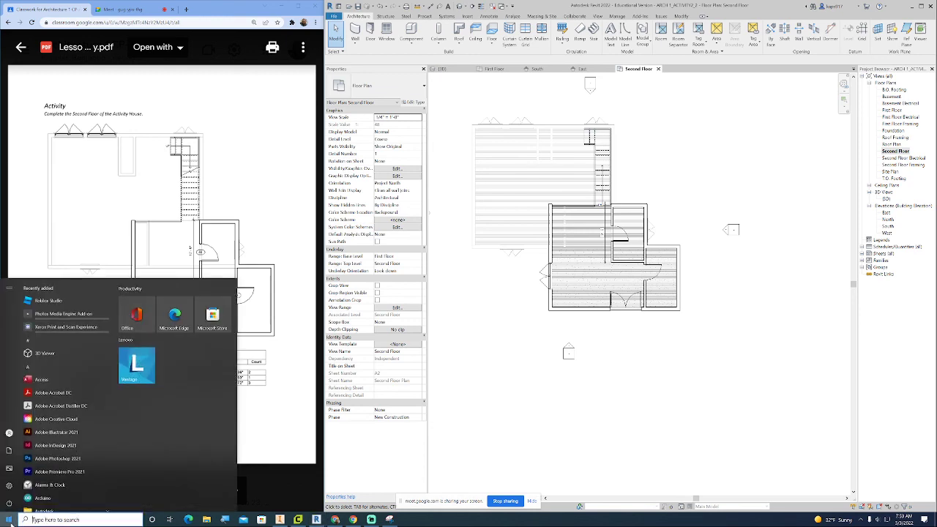
text(snipp)
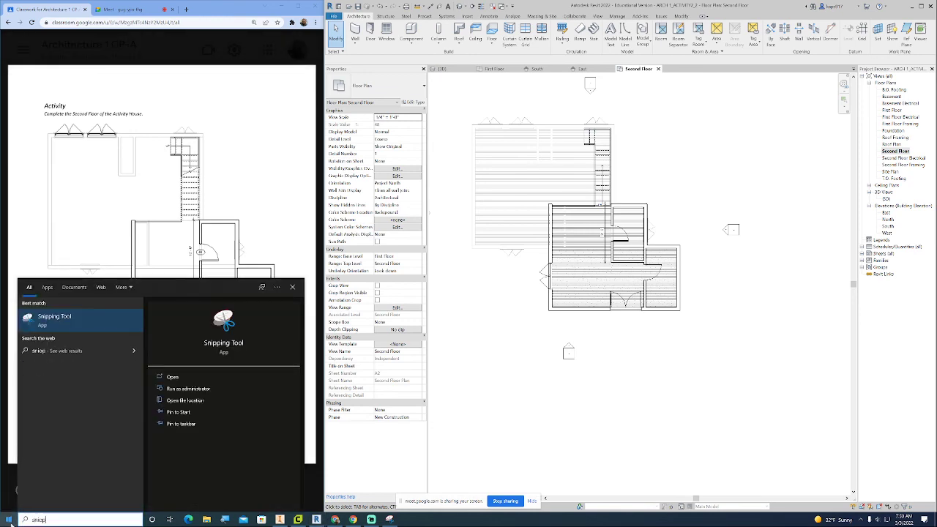
key(Return)
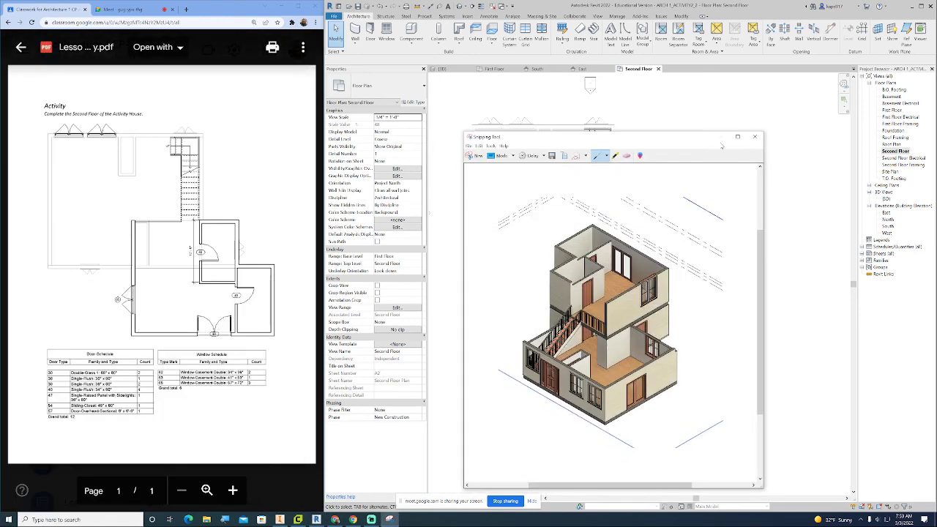
click(720, 137)
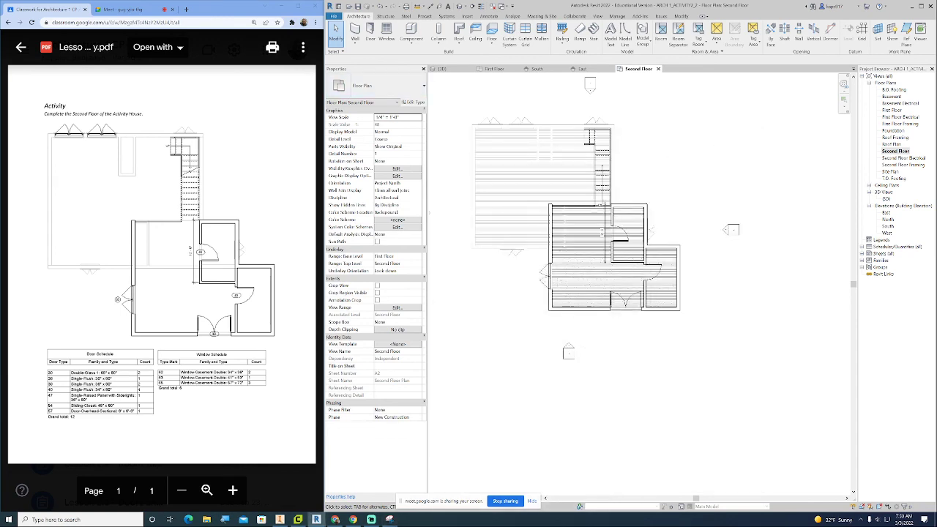
click(389, 519)
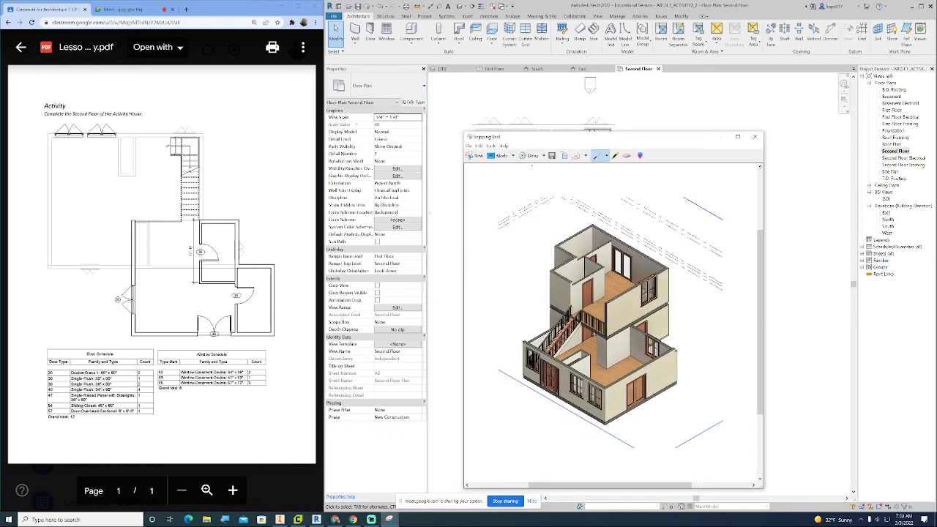
click(472, 156)
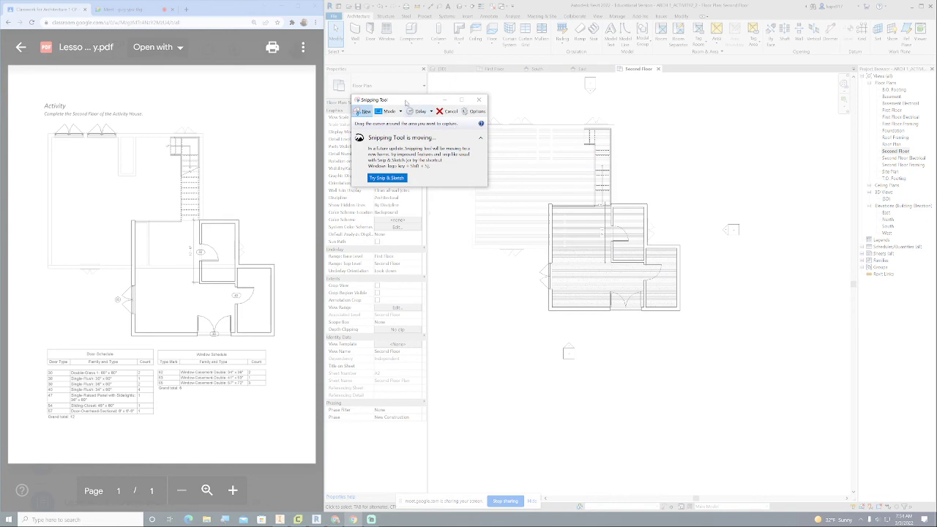
drag(444, 108, 710, 342)
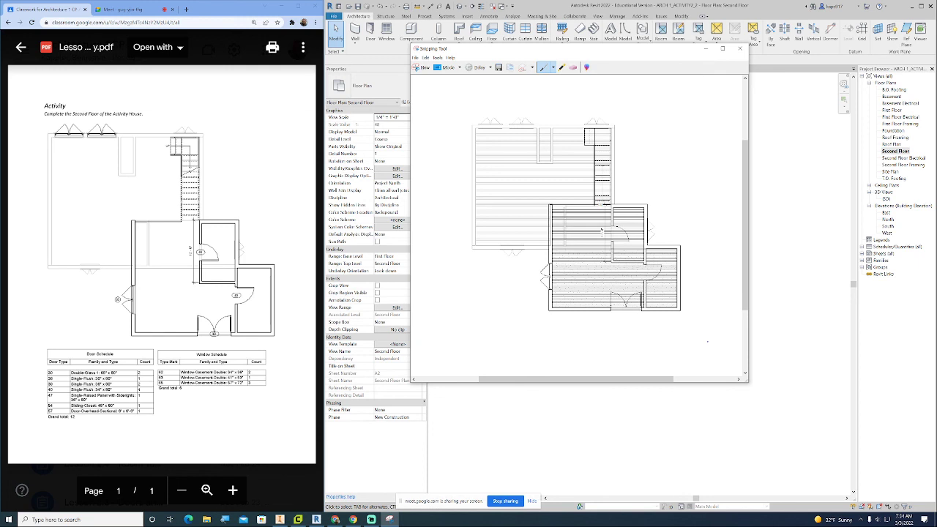
click(532, 501)
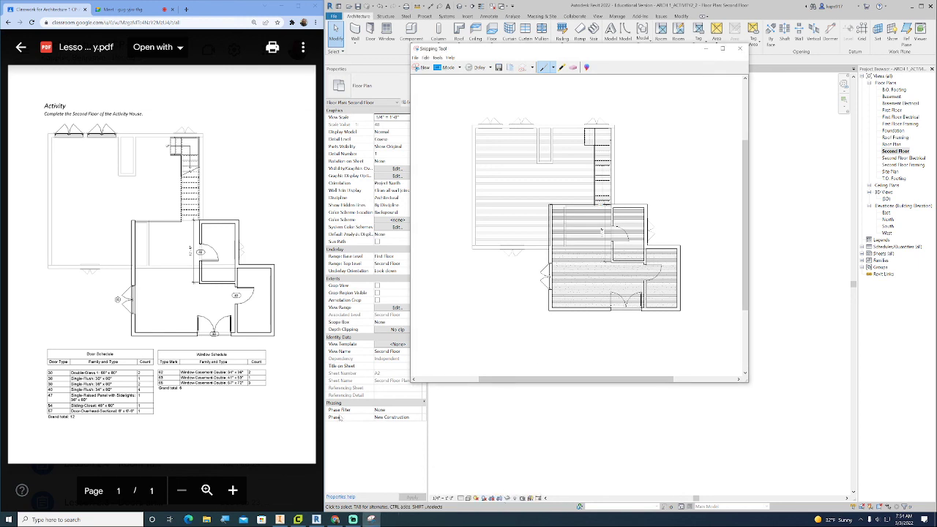
click(353, 520)
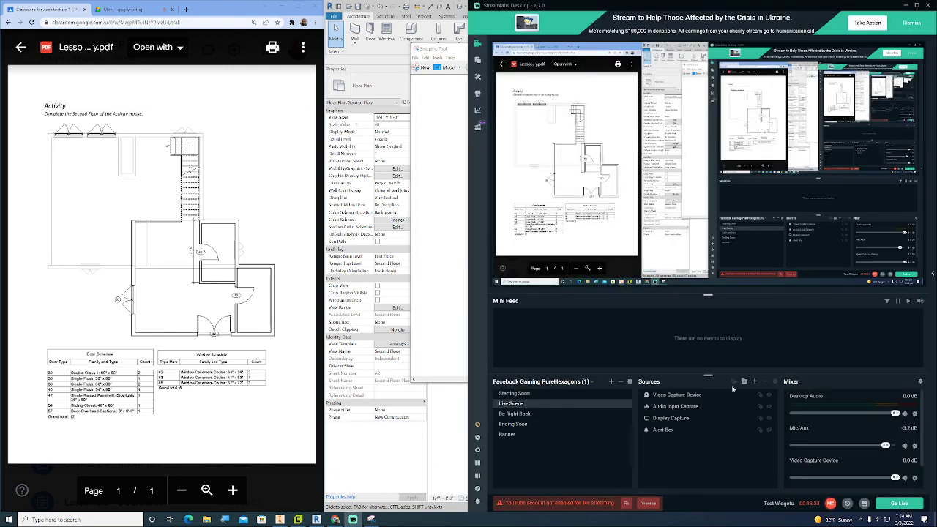